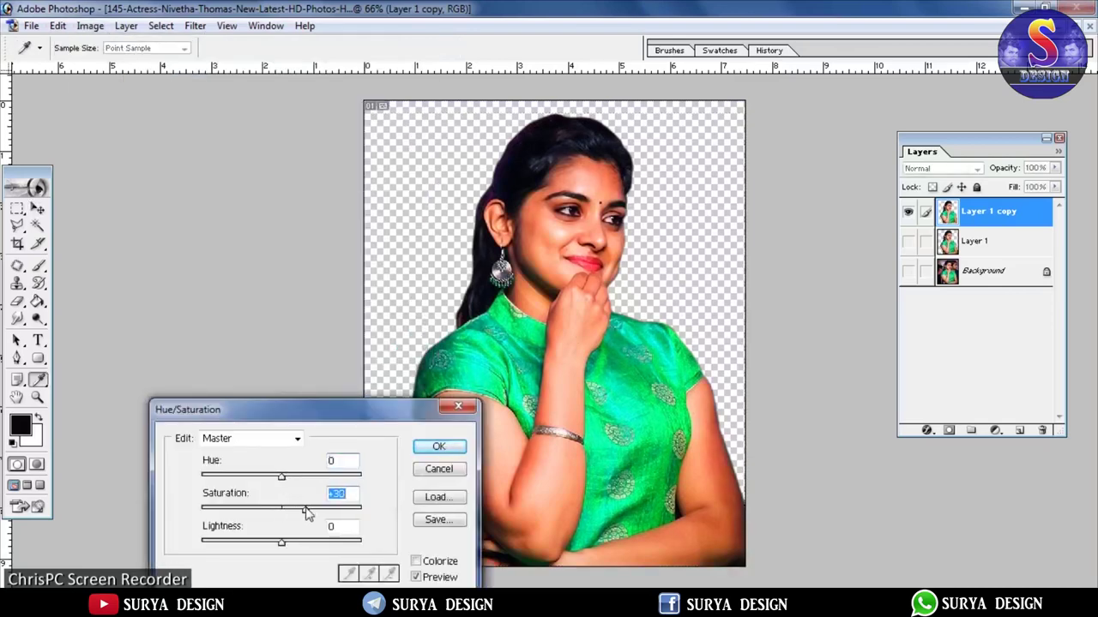
Step: Apply the Hue/Saturation adjustment with saturation +30 and a Levels adjustment with raised black input to the cut-out woman layer
click(439, 448)
key(v)
click(90, 27)
mouse_move(128, 66)
click(493, 67)
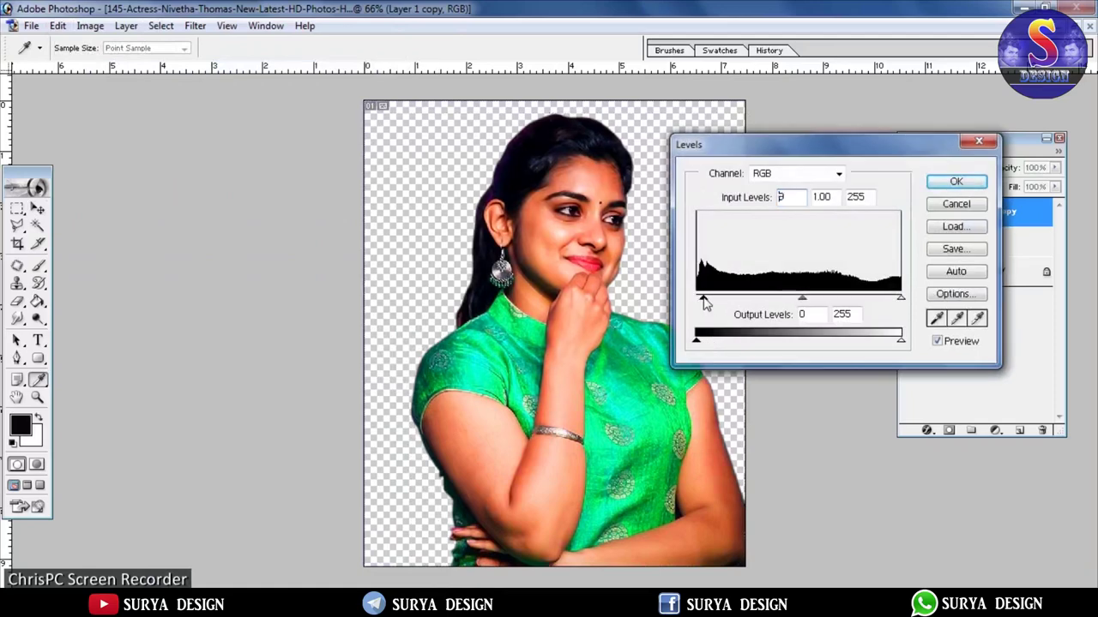
click(955, 182)
Step: Apply the Topaz Adjust 5 filter to the layer using the HDR Collection preset Dynamic Pop II
click(194, 25)
mouse_move(258, 399)
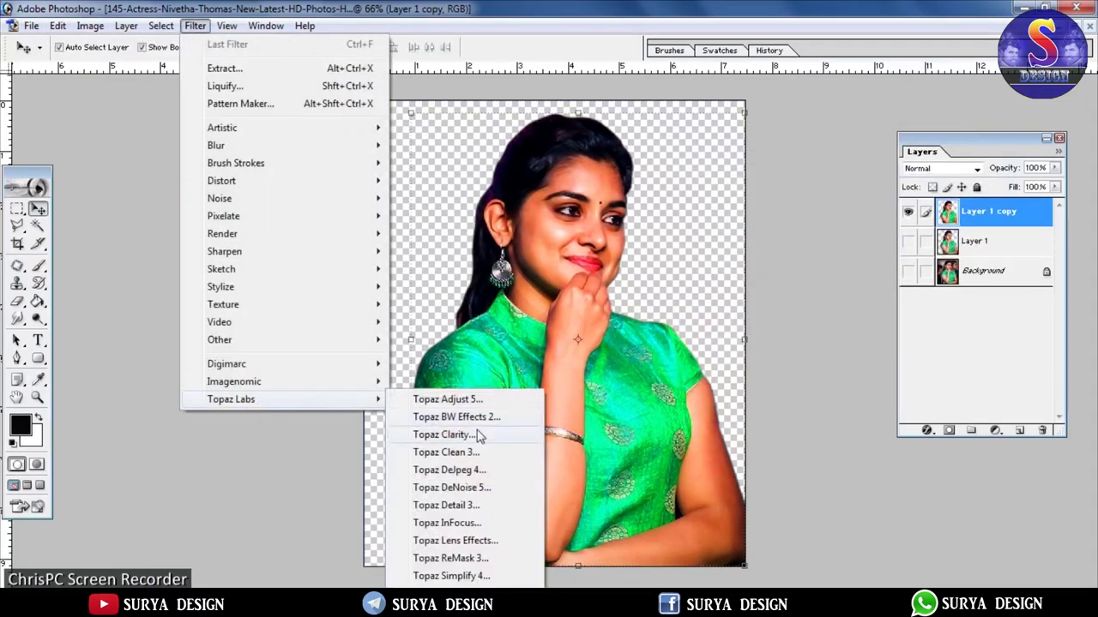
click(446, 398)
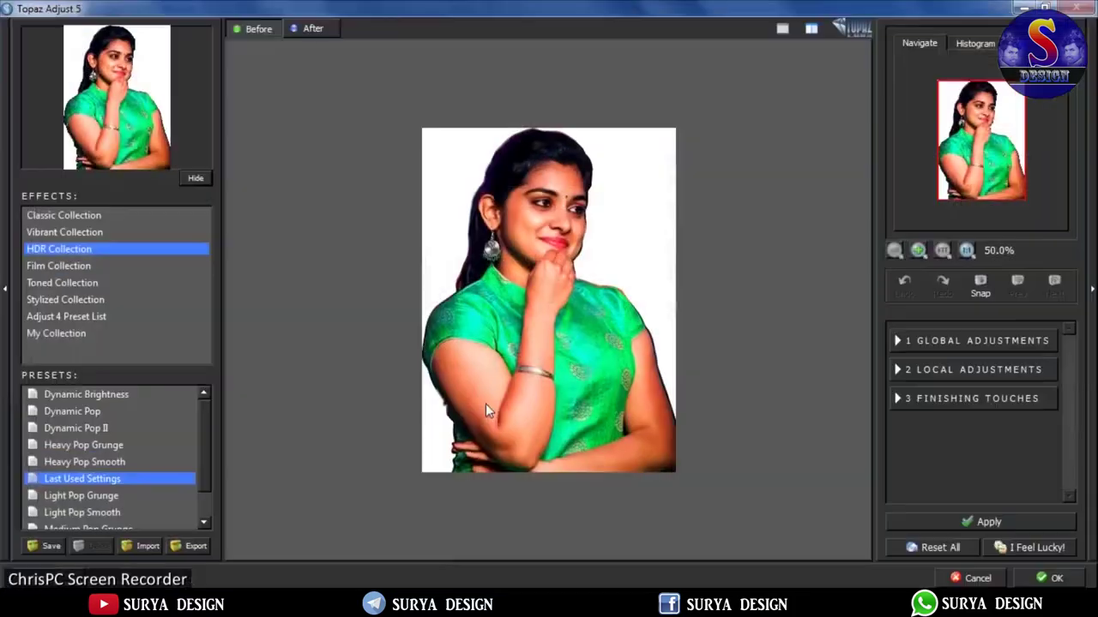
click(154, 427)
click(1047, 578)
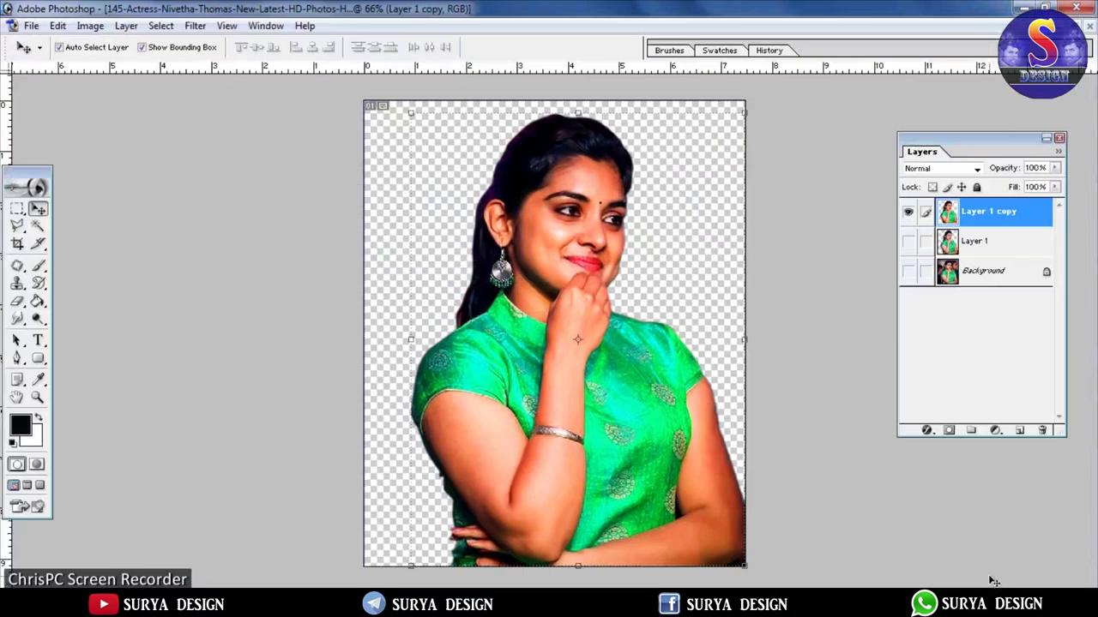
Step: Duplicate Layer 1 copy into a new working layer and hide the layer it was copied from
click(37, 399)
click(622, 203)
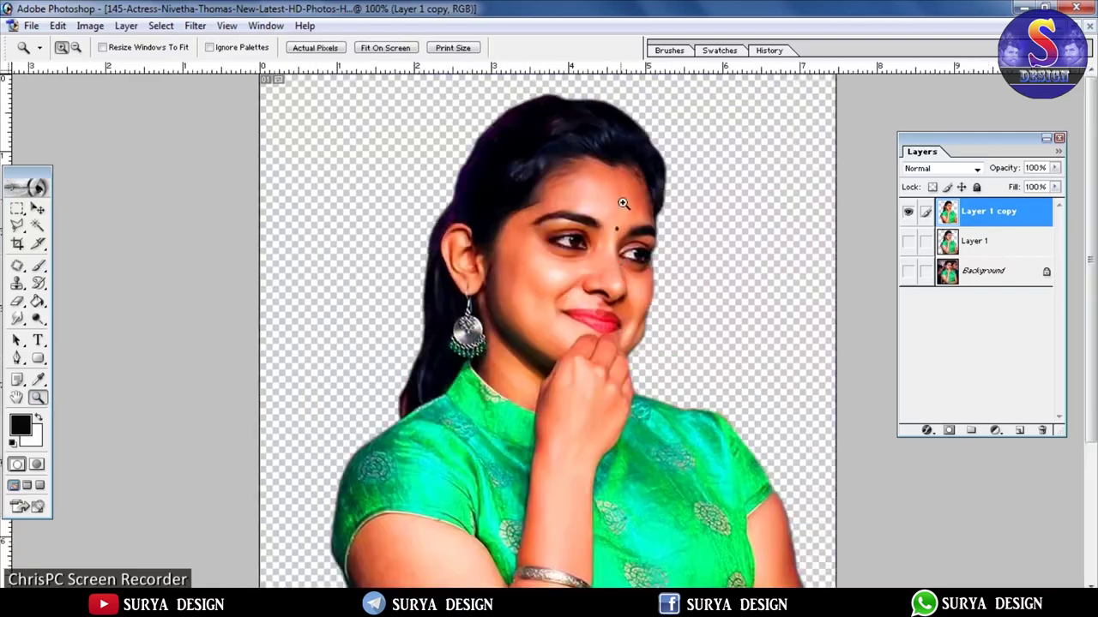
click(625, 270)
click(642, 319)
click(126, 25)
mouse_move(147, 43)
click(392, 122)
click(908, 241)
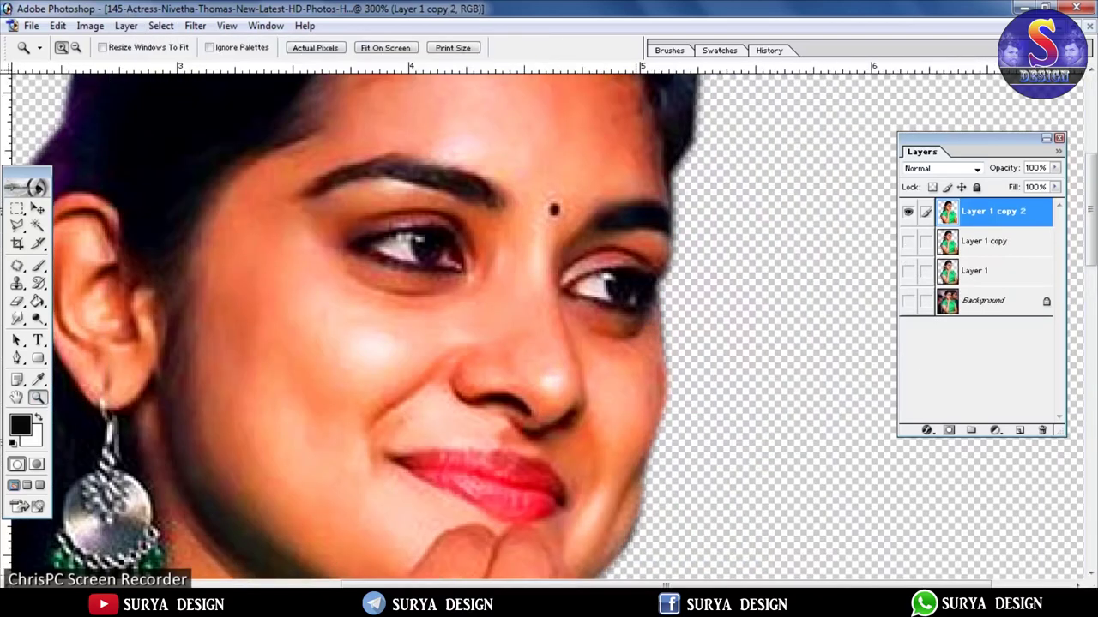
Step: Set up the Smudge tool with the textured 118 px brush preset reduced to 15 px and strength 40%
click(700, 336)
click(17, 319)
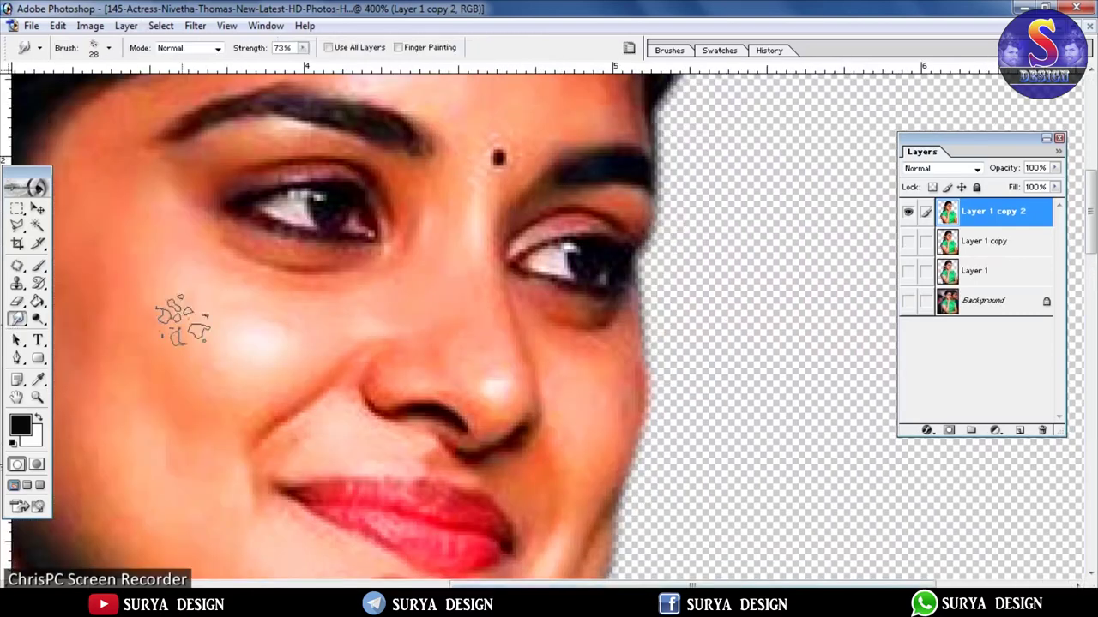
click(95, 50)
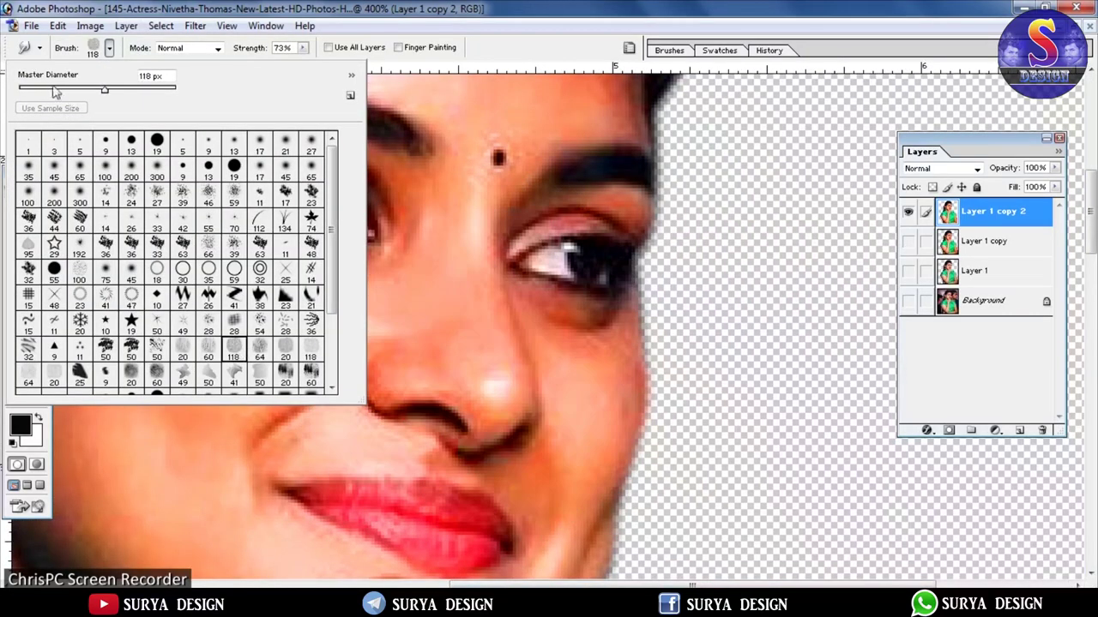
drag(105, 90, 43, 87)
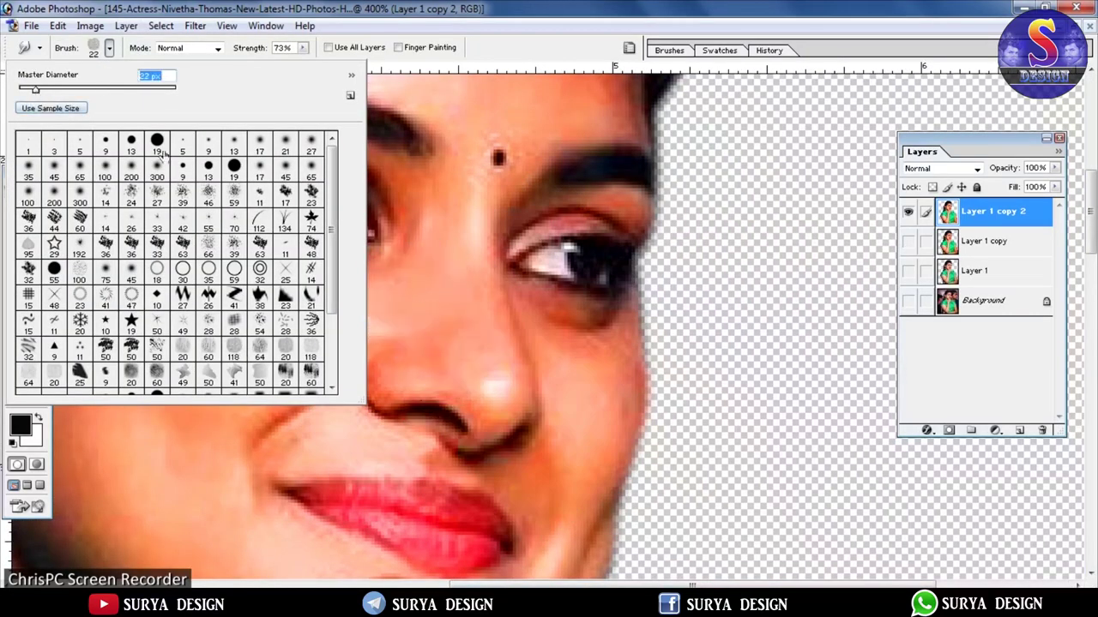
click(497, 394)
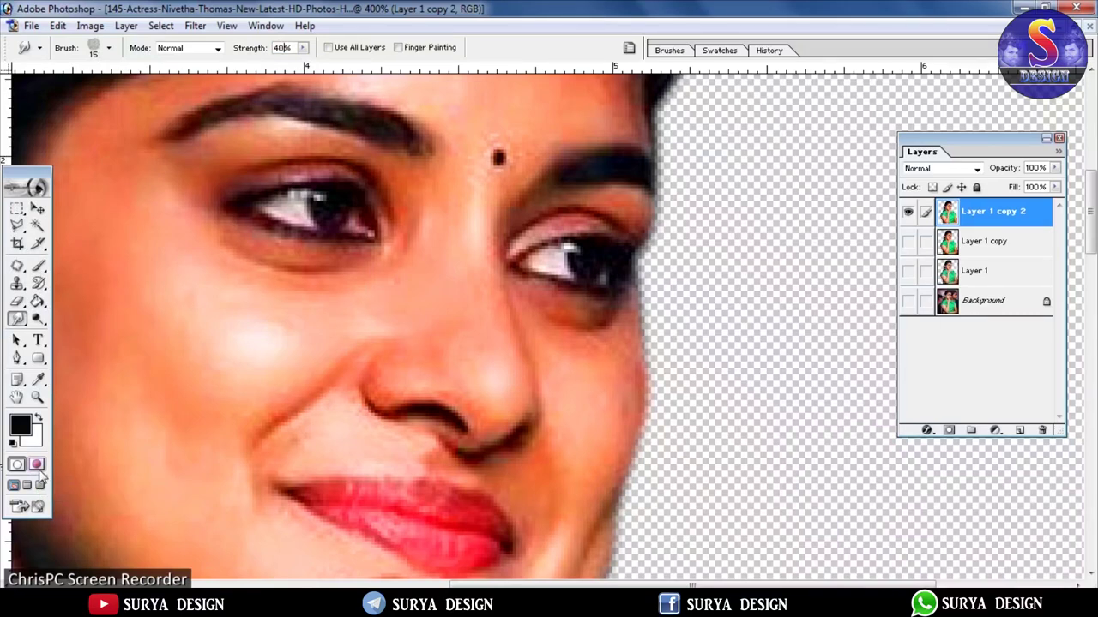
Step: Enlarge the Smudge brush to 30 px and smooth the skin of the near cheek and temple
drag(589, 583, 472, 583)
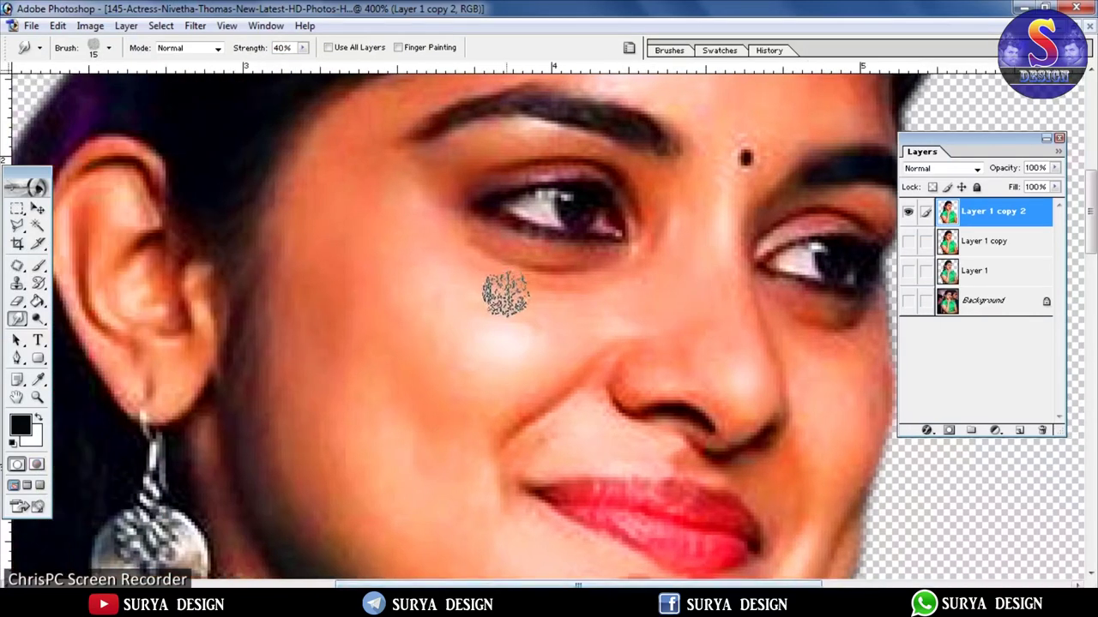
key(bracketright)
key(bracketright)
key(bracketright)
key(bracketleft)
mouse_move(516, 334)
mouse_down()
mouse_move(486, 339)
mouse_move(435, 303)
mouse_move(471, 387)
mouse_move(423, 389)
mouse_move(385, 348)
mouse_up()
mouse_move(377, 228)
mouse_down()
mouse_move(518, 320)
mouse_move(403, 333)
mouse_move(346, 221)
mouse_move(299, 418)
mouse_move(338, 450)
mouse_move(360, 502)
mouse_move(394, 502)
mouse_move(336, 501)
mouse_move(430, 574)
mouse_move(313, 528)
mouse_move(324, 397)
mouse_up()
Step: Smudge the skin smooth along the jaw and chin and across the forehead
scroll(1093, 224, down, 5)
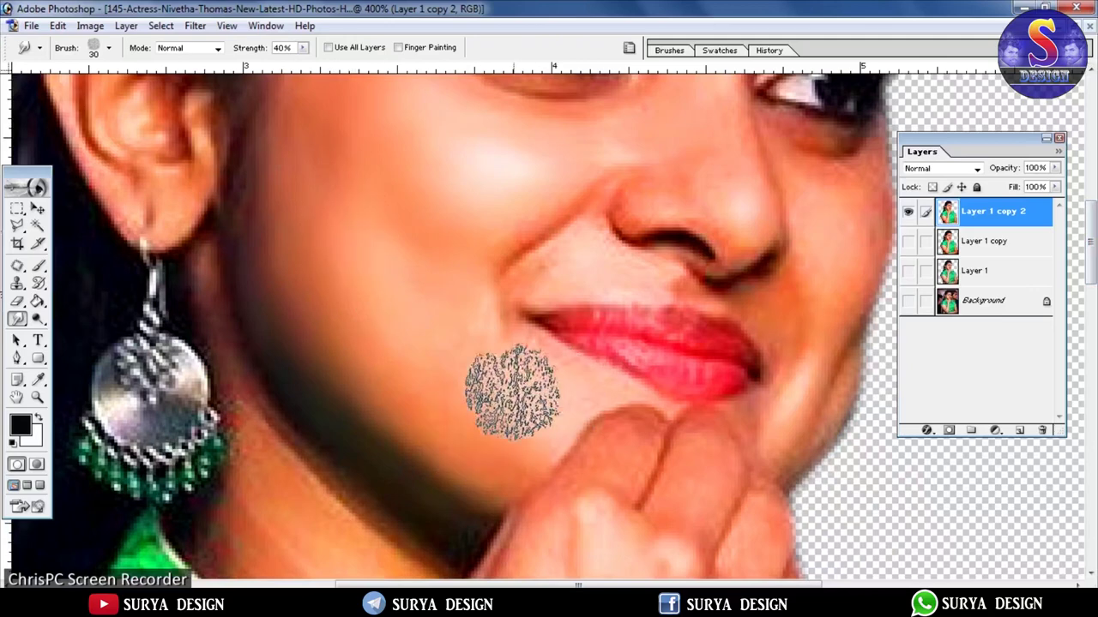
scroll(1094, 270, up, 5)
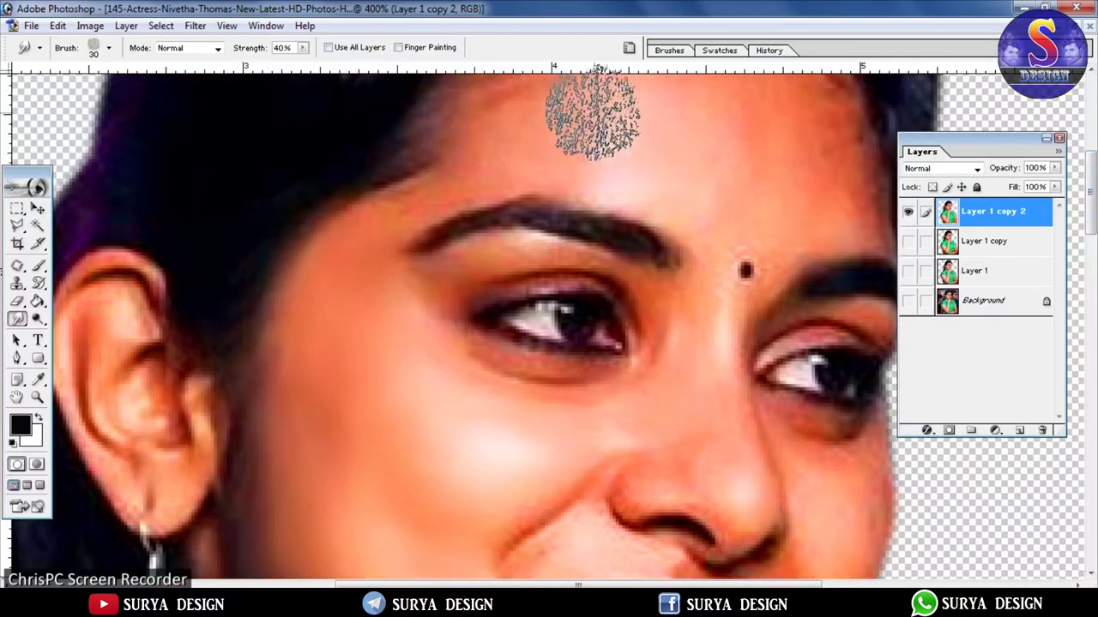
scroll(558, 232, up, 3)
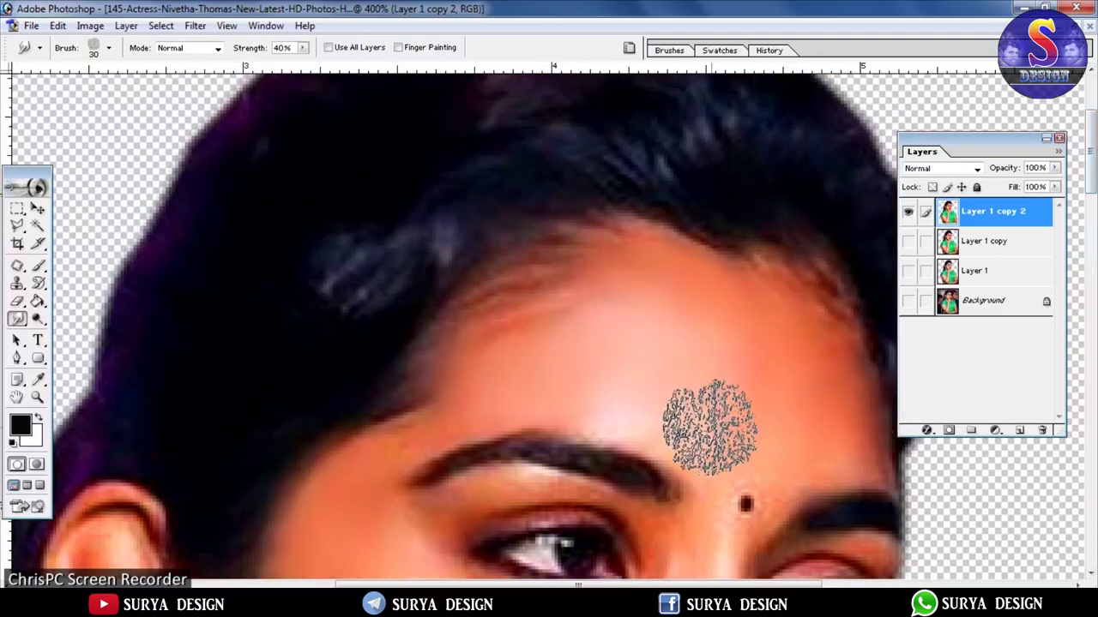
Step: Reduce the textured Smudge brush to 15 px and smooth the skin under the eyes and along the nose
scroll(1093, 222, down, 5)
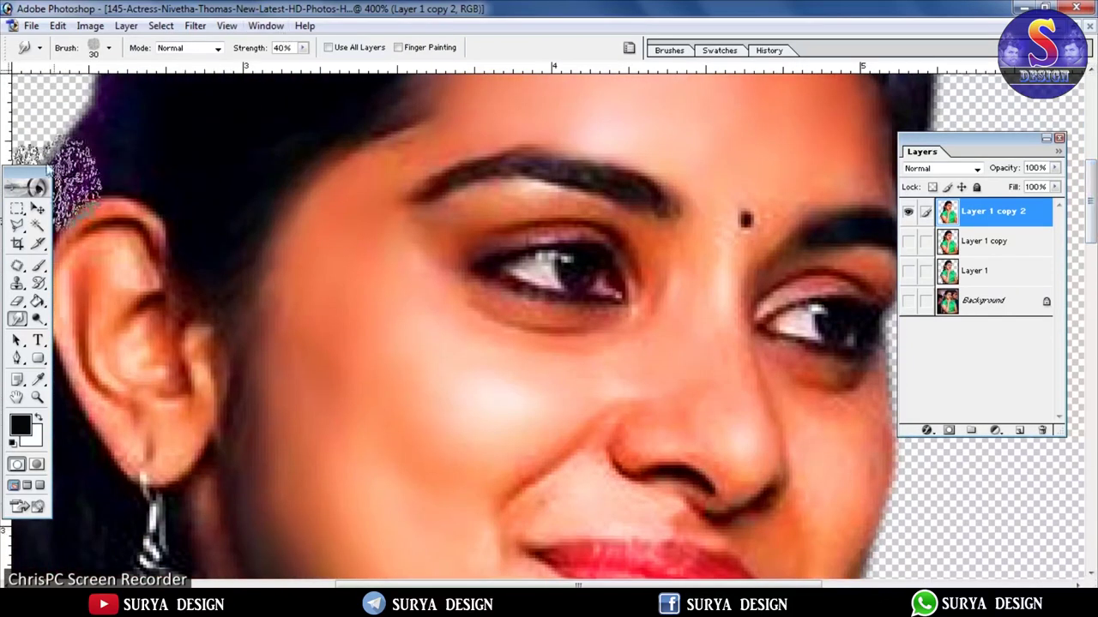
click(109, 47)
click(560, 311)
click(98, 48)
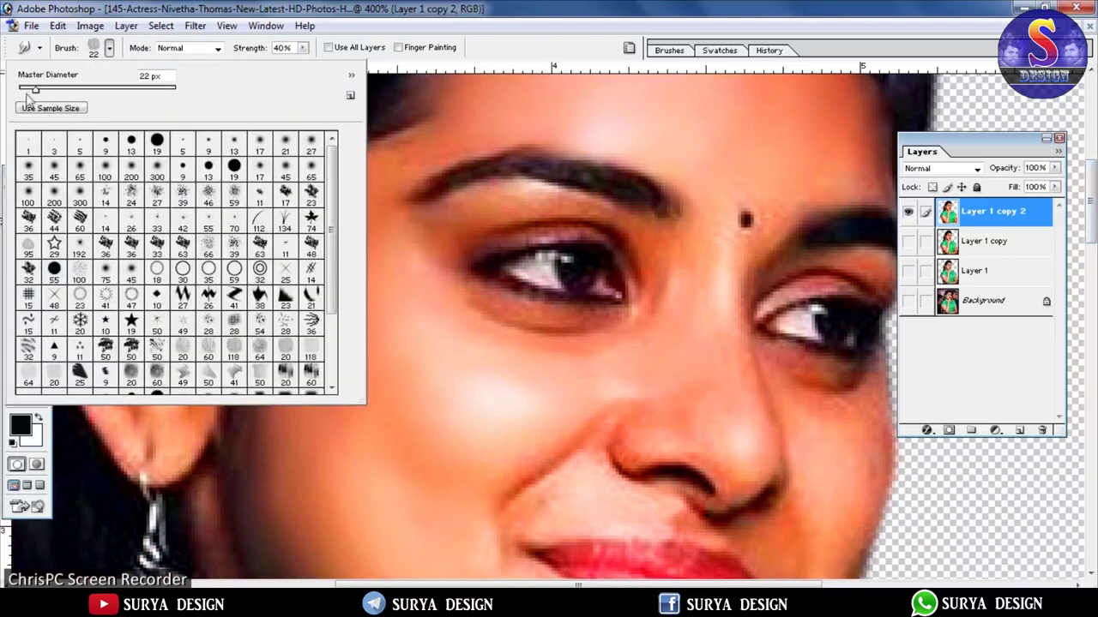
click(588, 319)
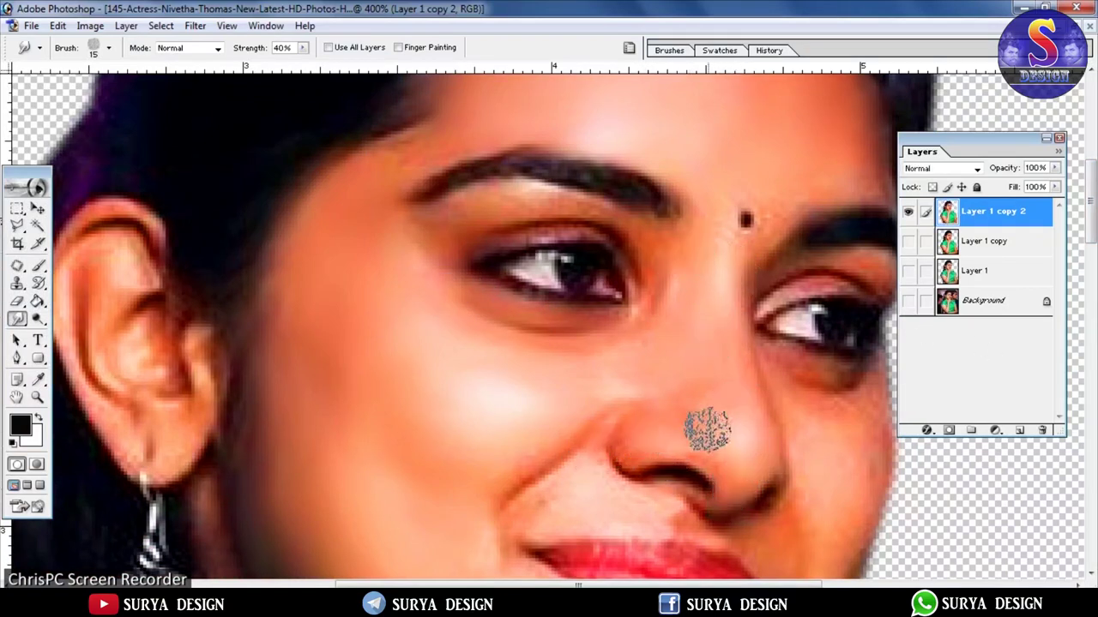
click(768, 49)
click(813, 355)
Step: Smudge the skin smooth around the lips, above the mouth and beside the nose
mouse_move(1094, 224)
mouse_down()
mouse_move(1094, 323)
mouse_move(1094, 273)
mouse_up()
mouse_move(518, 232)
mouse_down()
mouse_move(568, 183)
mouse_move(628, 234)
mouse_move(553, 234)
mouse_move(587, 173)
mouse_up()
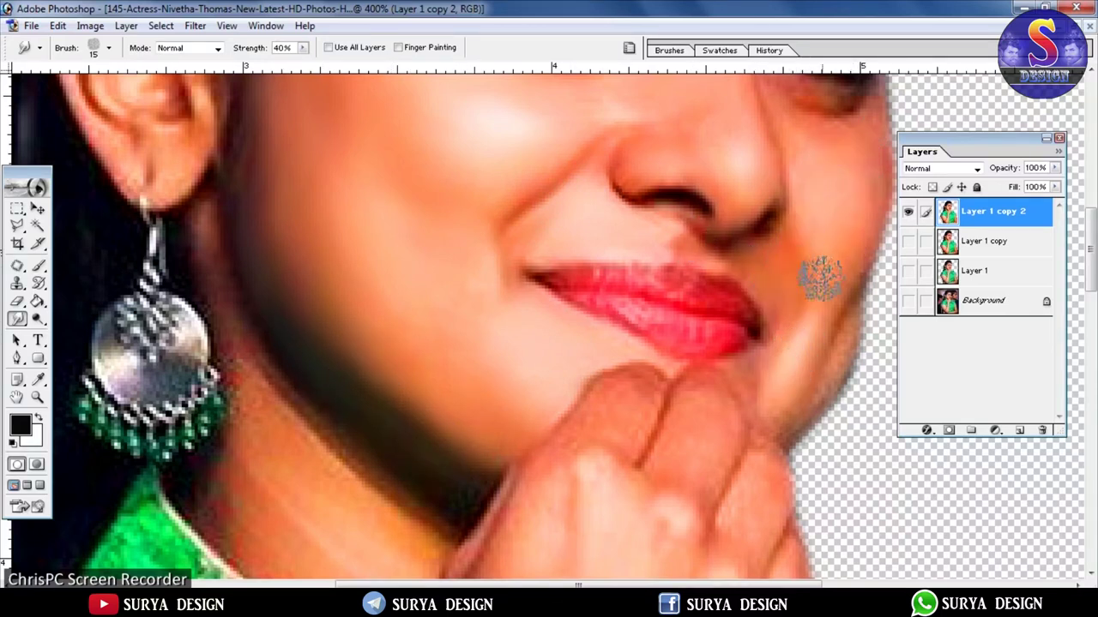
scroll(892, 112, up, 5)
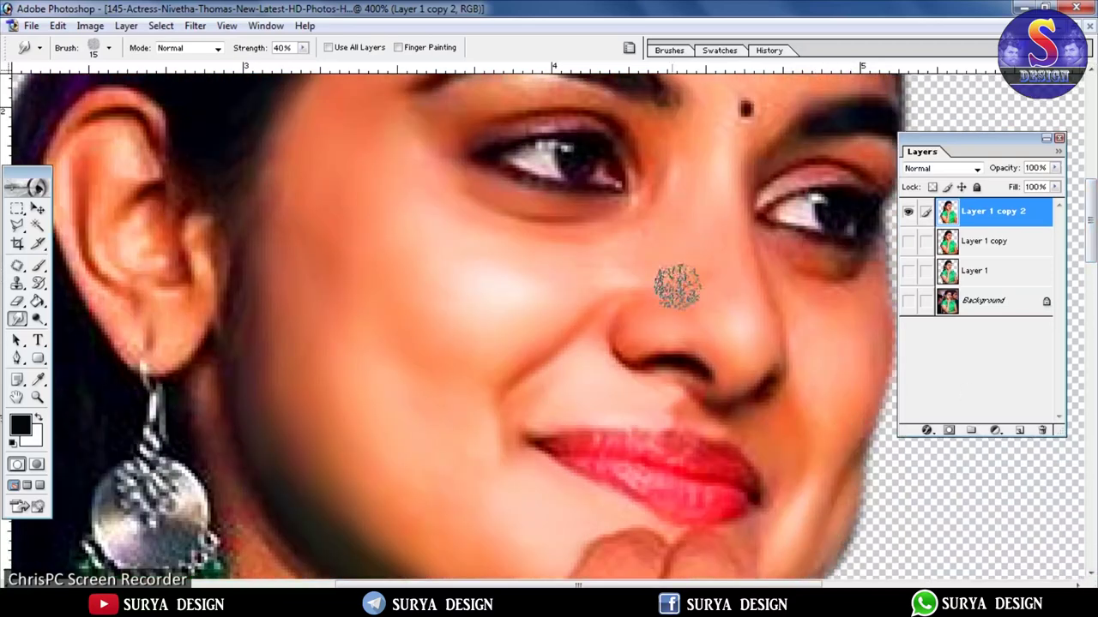
Step: Smooth the skin around the eyelids, under the far eye and along the forehead's hairline
scroll(549, 326, up, 8)
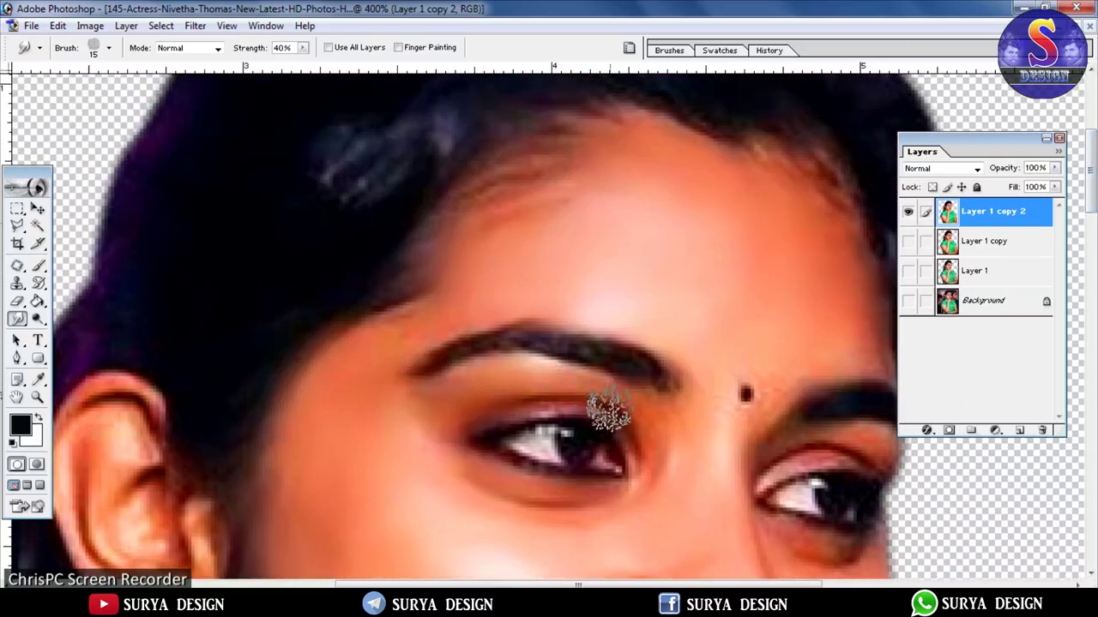
scroll(1077, 238, down, 5)
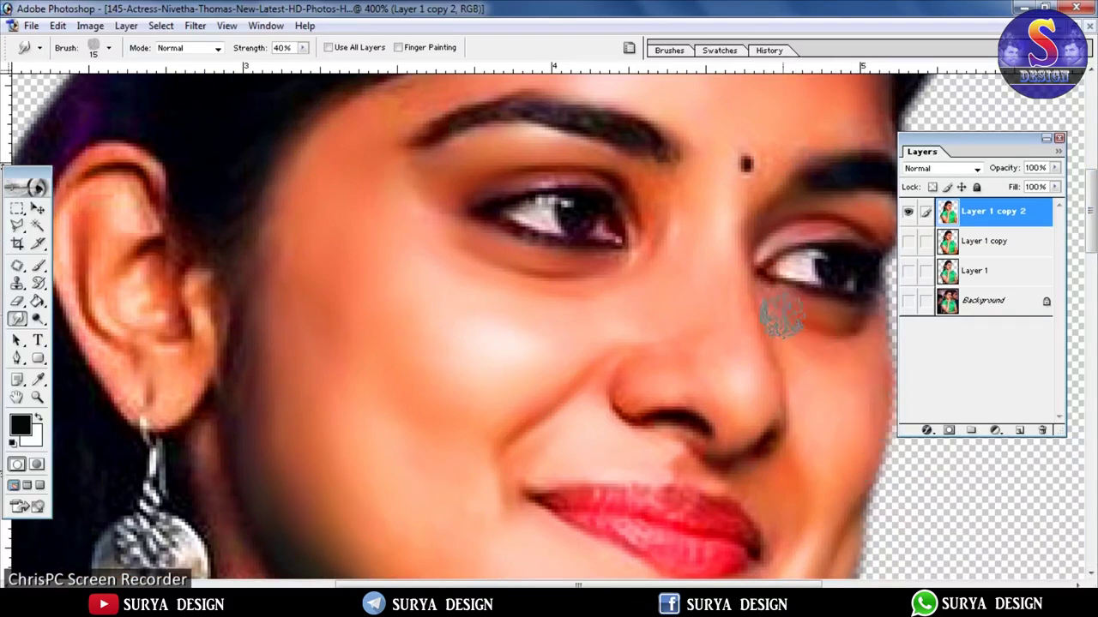
scroll(566, 85, up, 3)
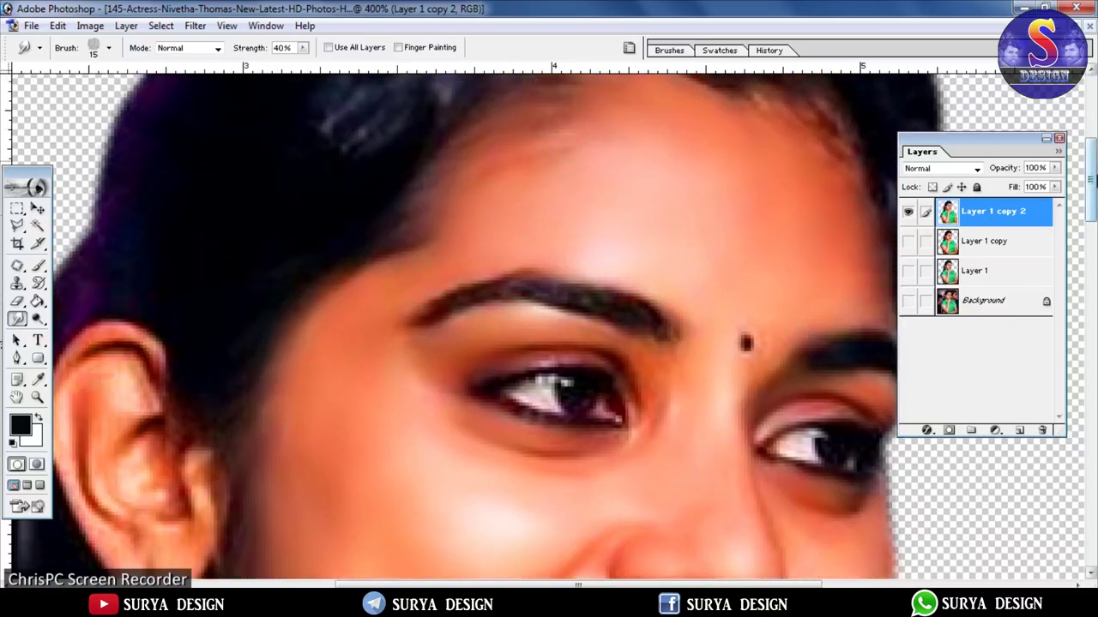
scroll(603, 169, up, 2)
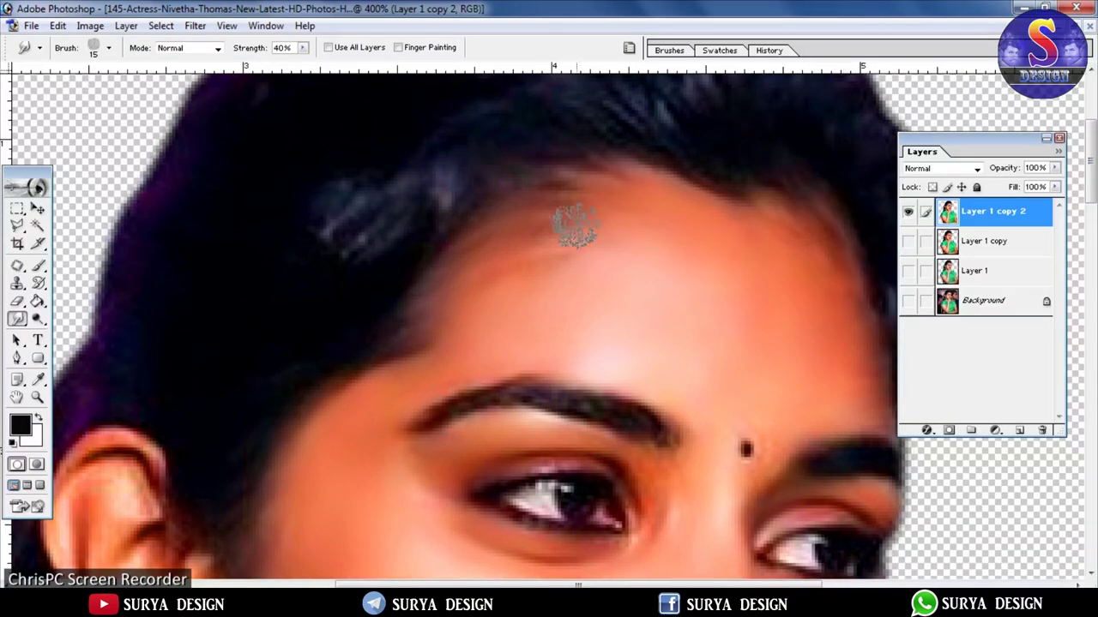
Step: Smooth the neck skin between the jaw and collar at 300% zoom, enlarging the Smudge brush to 40 px
click(37, 397)
click(381, 48)
click(559, 254)
click(559, 255)
click(559, 254)
drag(1090, 176, 1090, 277)
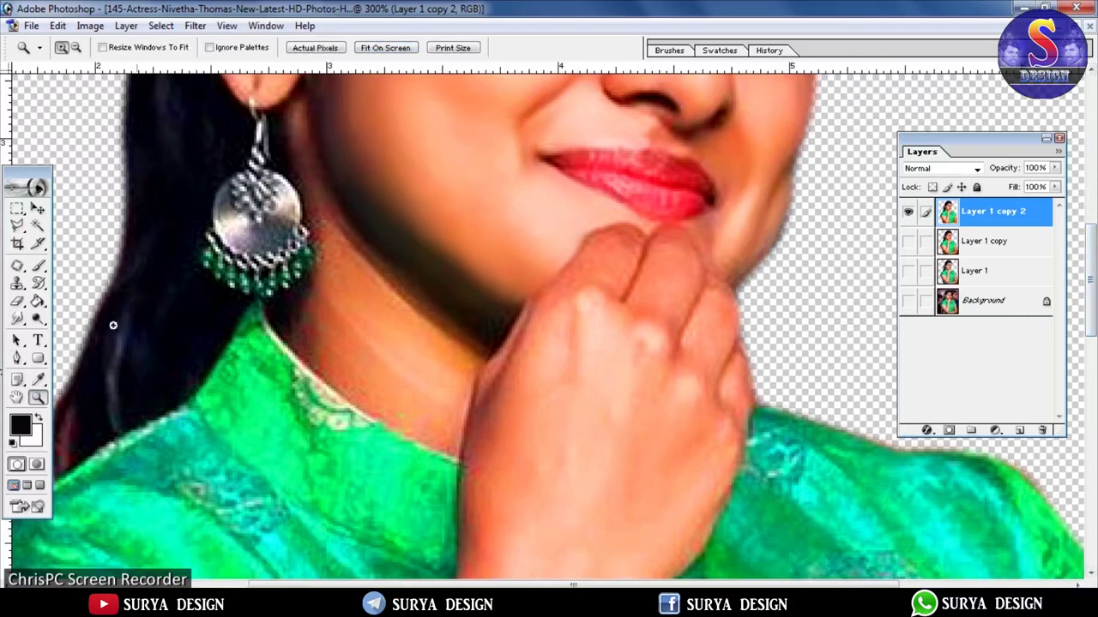
click(17, 319)
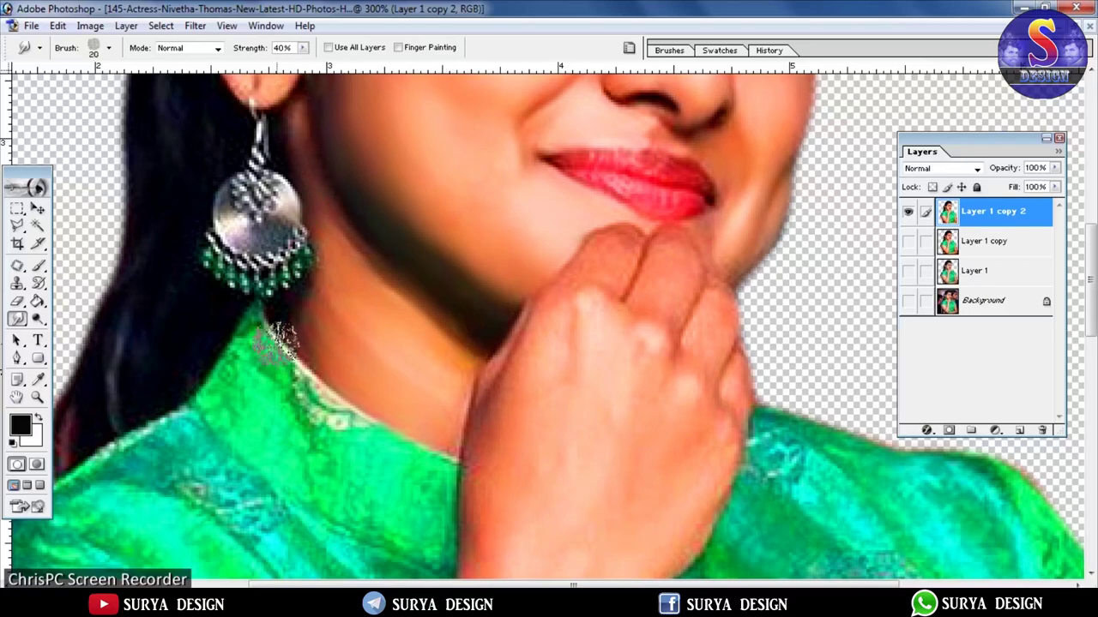
key(bracketright)
key(bracketright)
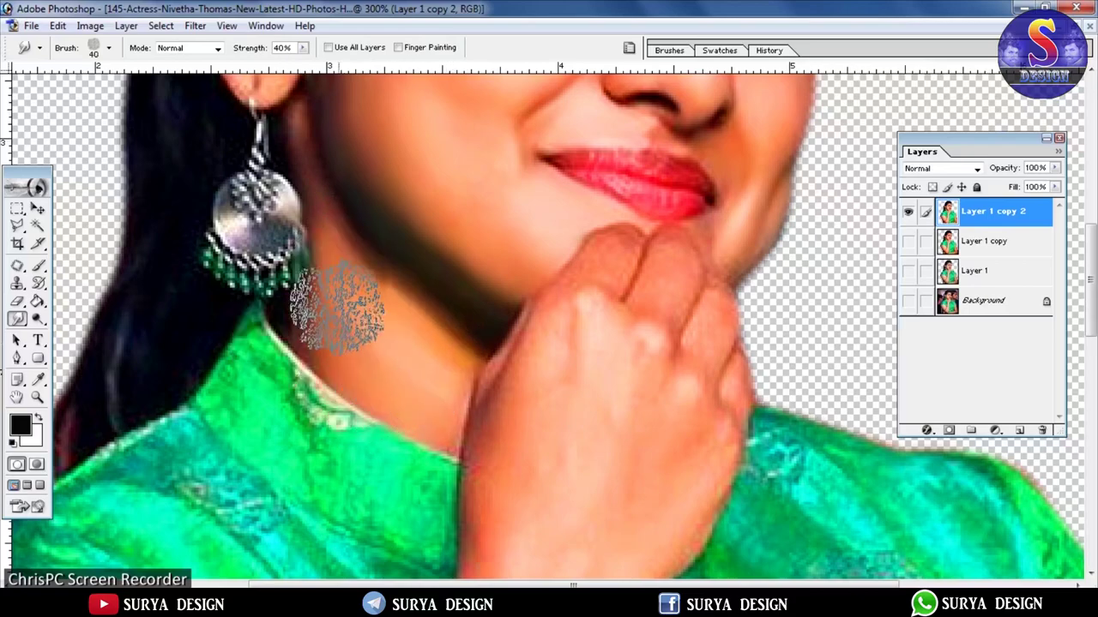
Step: Smudge the skin smooth on the bent elbow, the forearm below the bangle and the upper arm up to the sleeve
drag(1093, 260, 1094, 403)
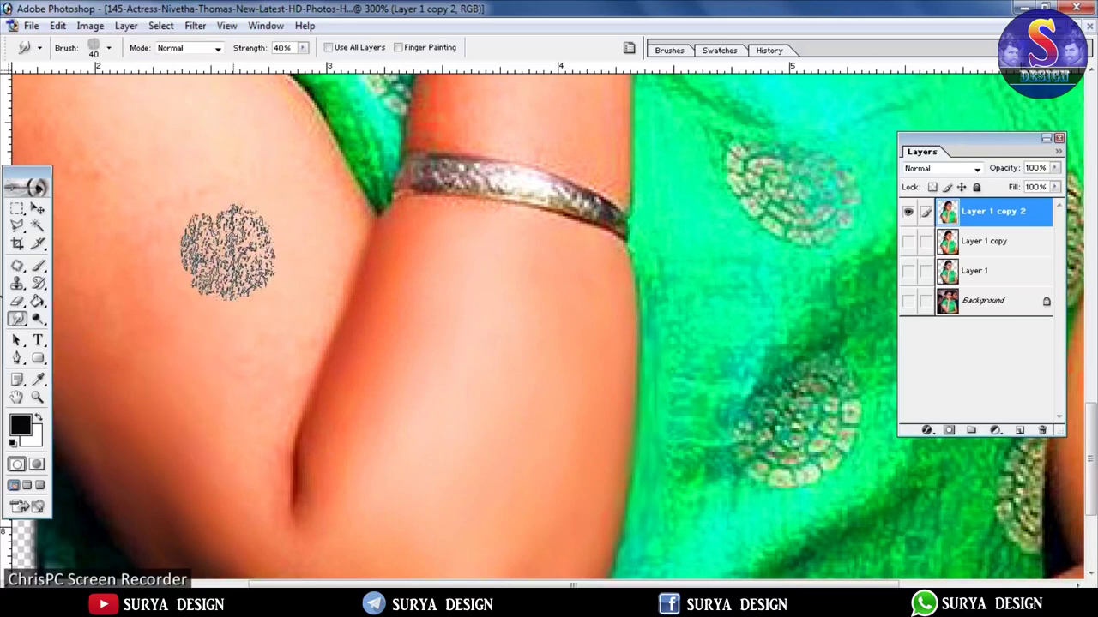
drag(573, 586, 385, 586)
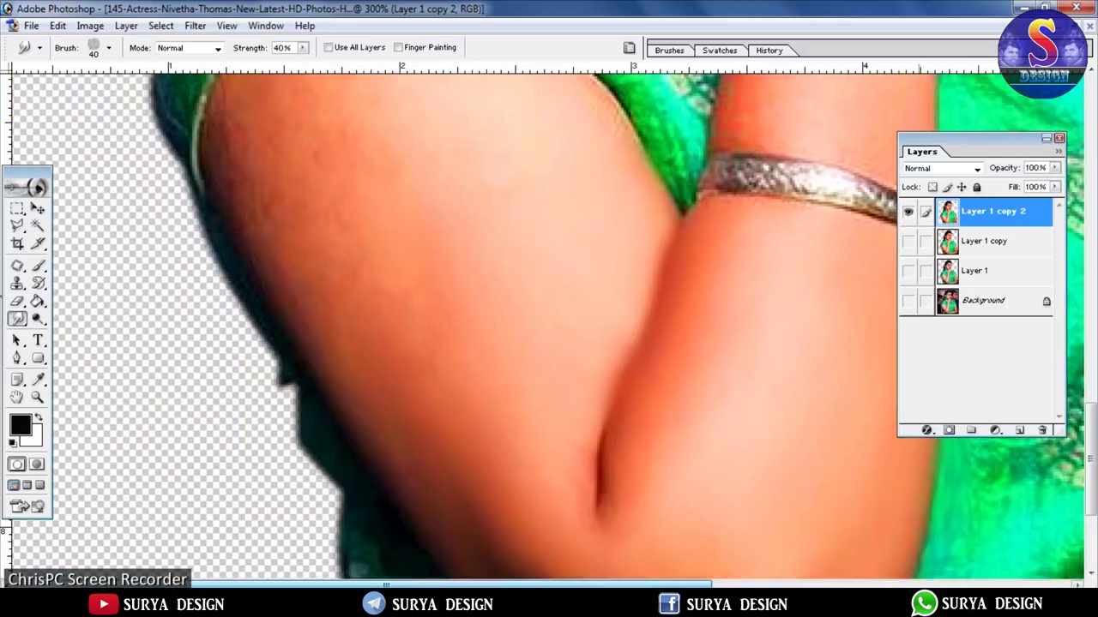
drag(1092, 511, 1095, 486)
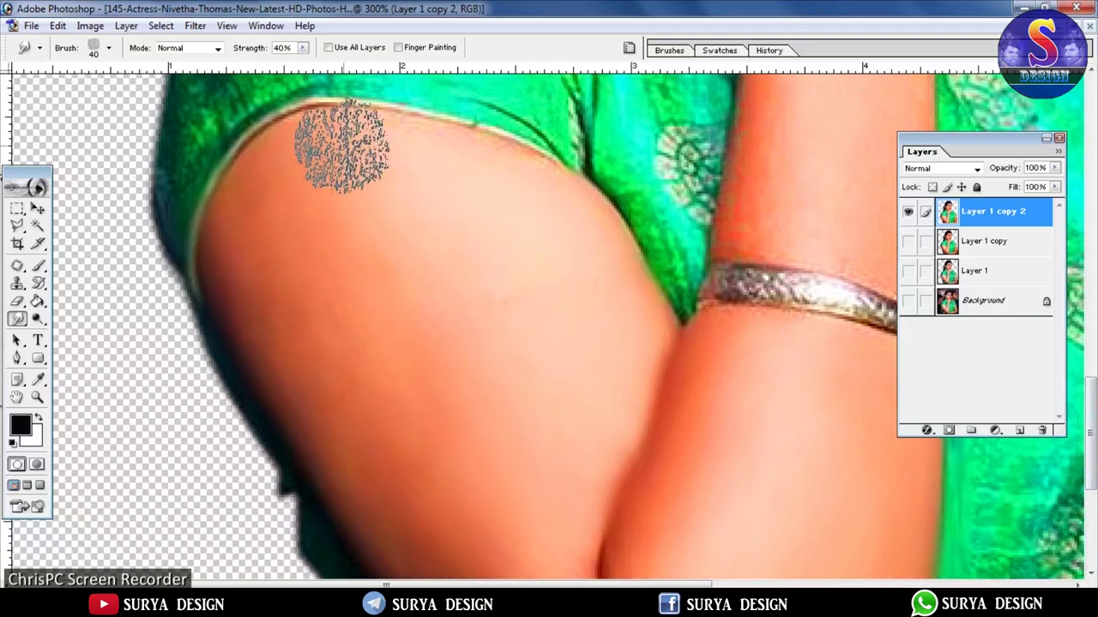
Step: Smooth the skin of the forearm above the bangle, the wrist and the back of the raised hand
drag(572, 585, 723, 585)
drag(518, 240, 512, 244)
drag(1095, 416, 1095, 335)
drag(615, 507, 629, 517)
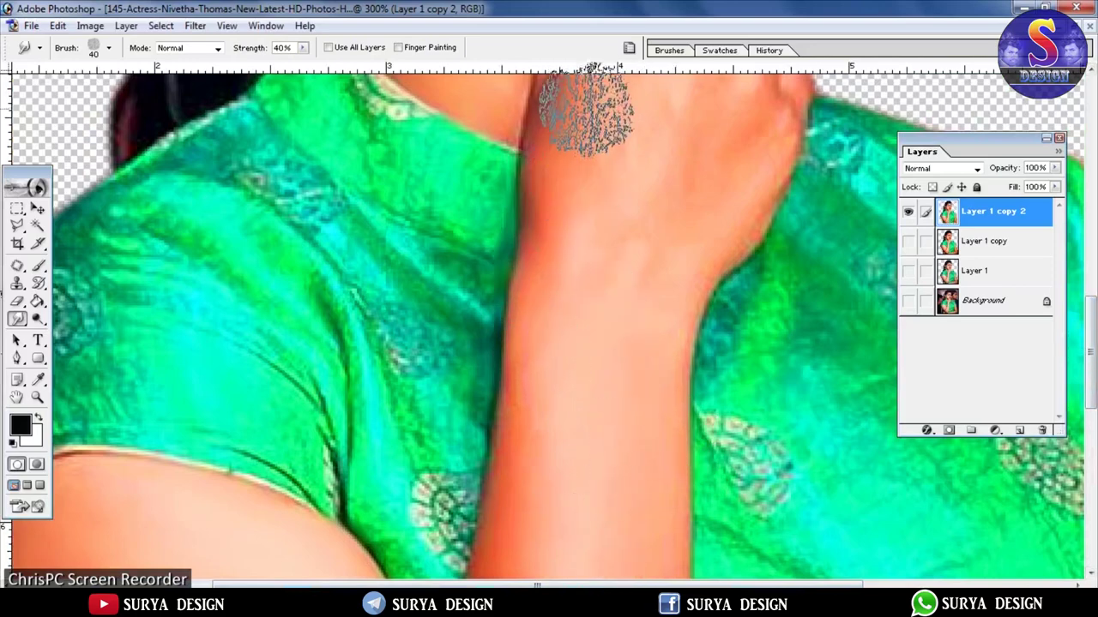
scroll(586, 110, up, 5)
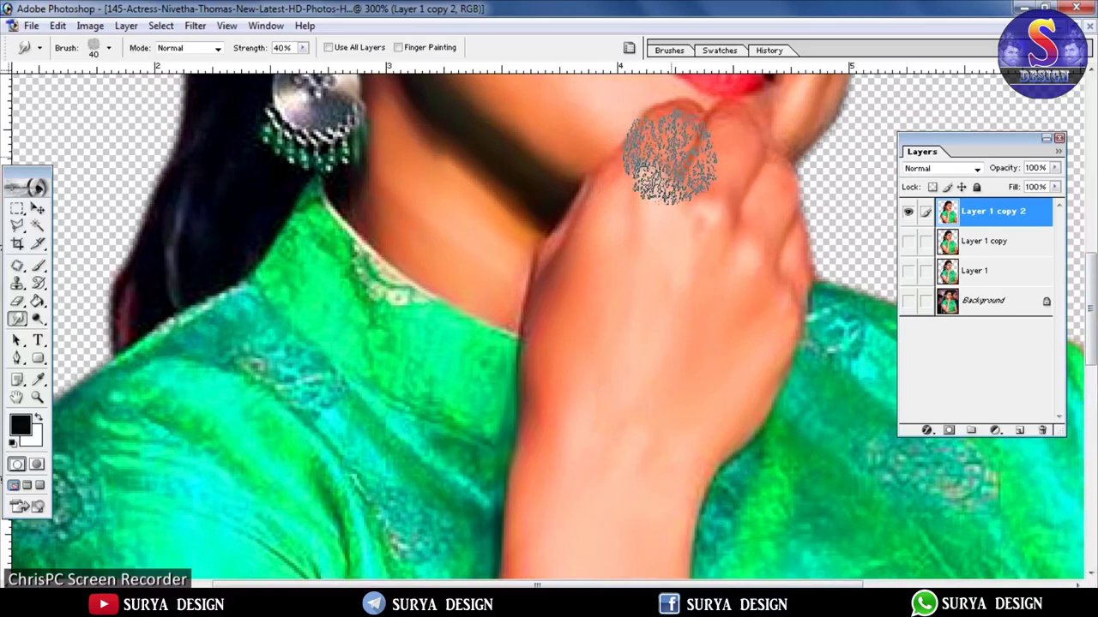
scroll(669, 156, down, 10)
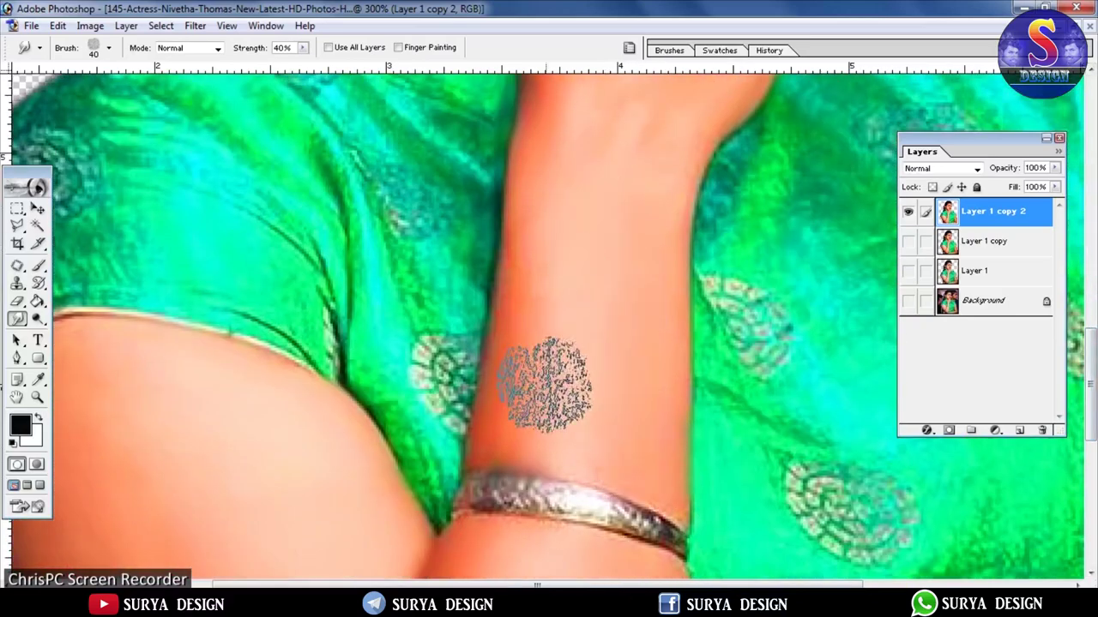
scroll(584, 466, up, 10)
Step: Smudge the lips smooth at 500% zoom with a textured 10 px brush
click(38, 396)
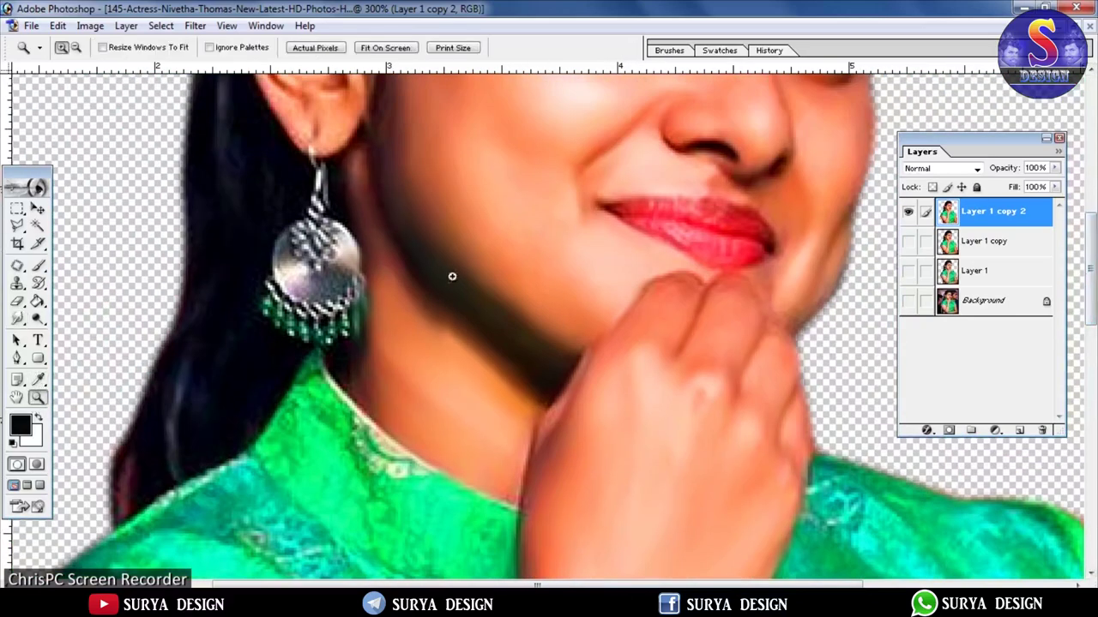
click(742, 230)
click(547, 317)
click(22, 311)
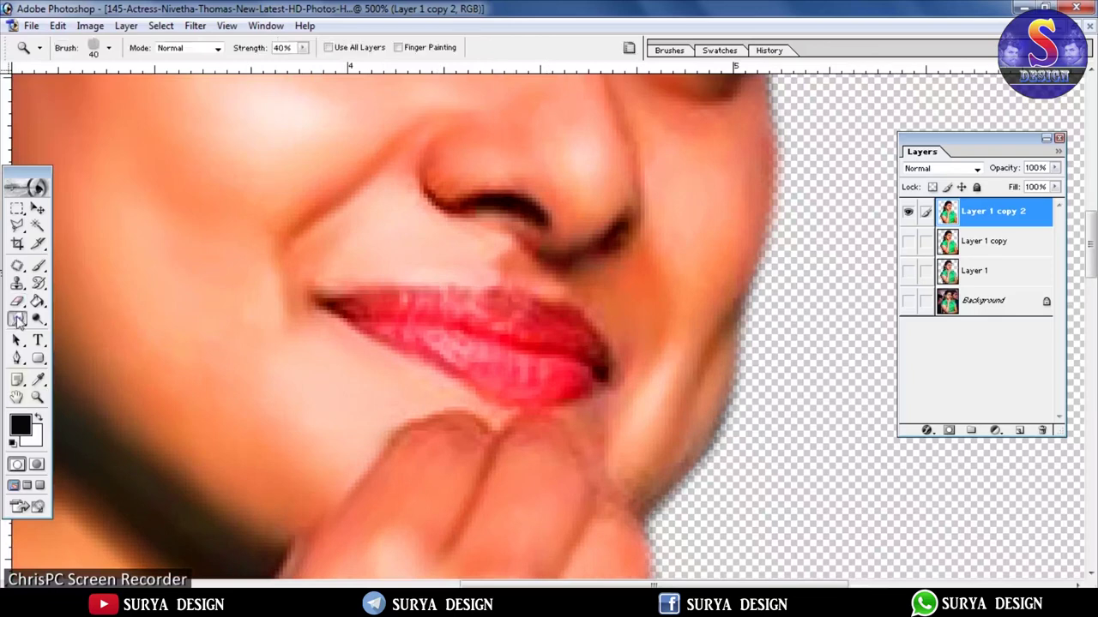
click(109, 48)
click(534, 390)
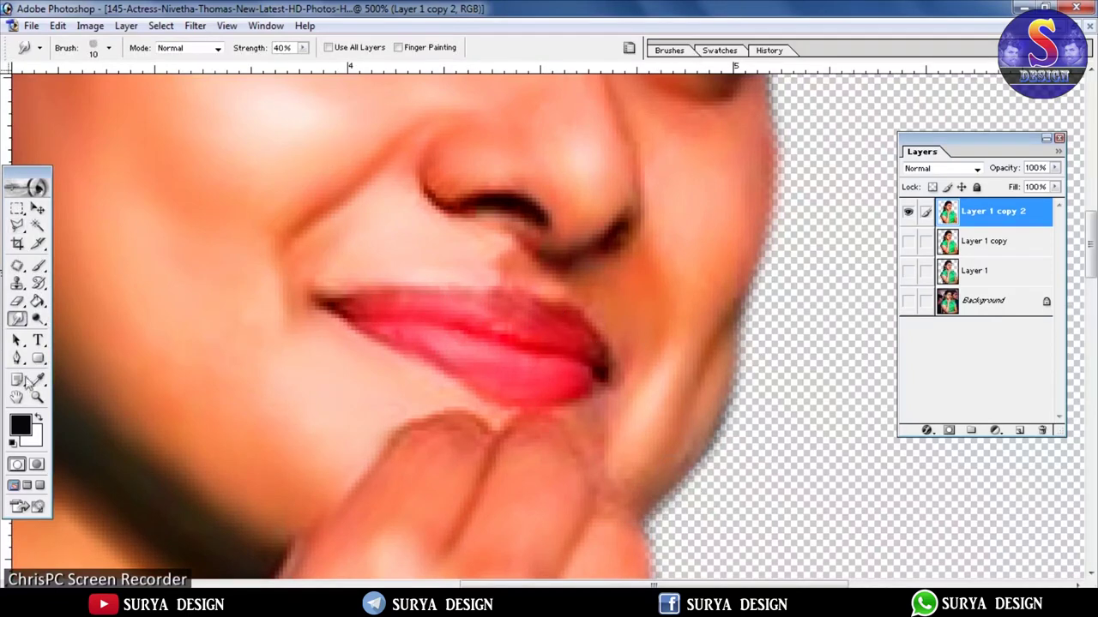
Step: Smudge the skin of the ear smooth at 400% zoom, enlarging the textured Smudge brush to 20 px
click(37, 397)
click(384, 48)
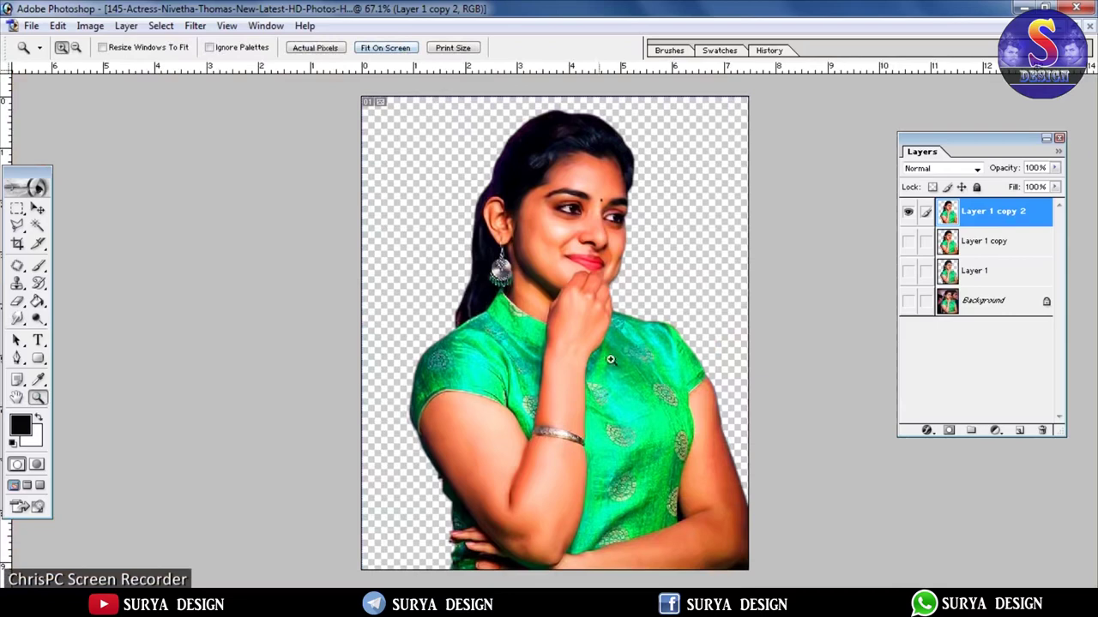
click(618, 162)
click(539, 255)
click(375, 483)
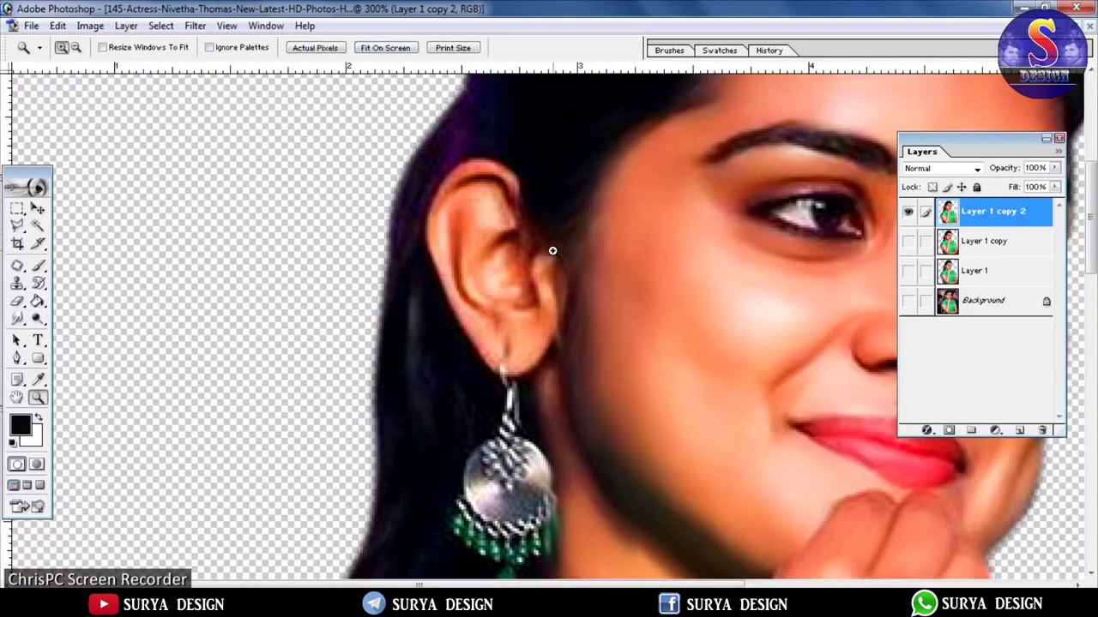
click(552, 250)
click(18, 318)
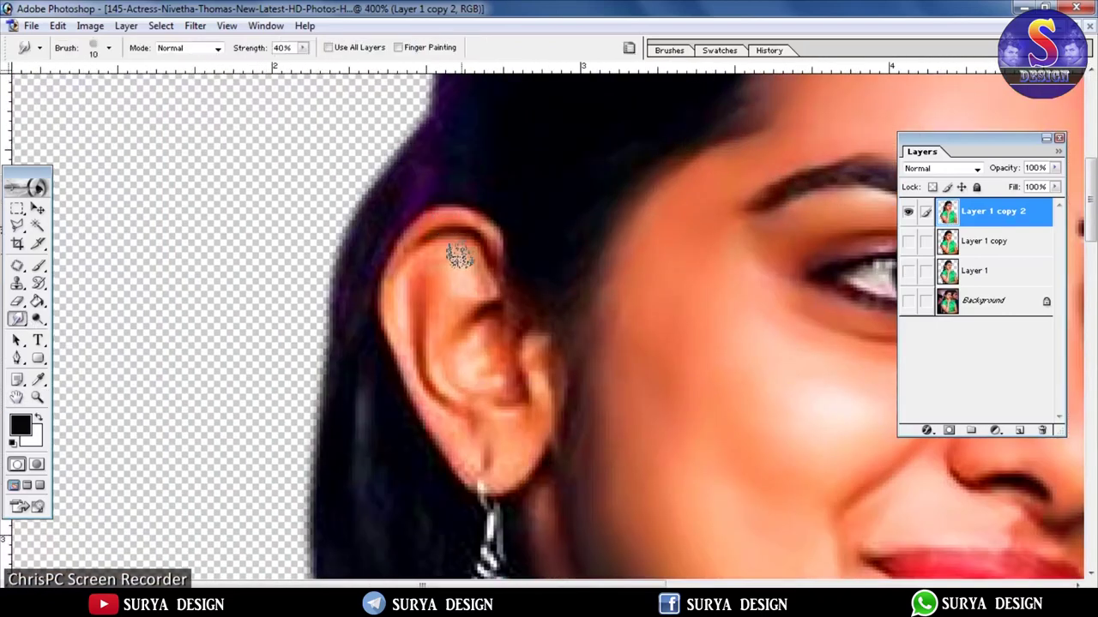
key(bracketright)
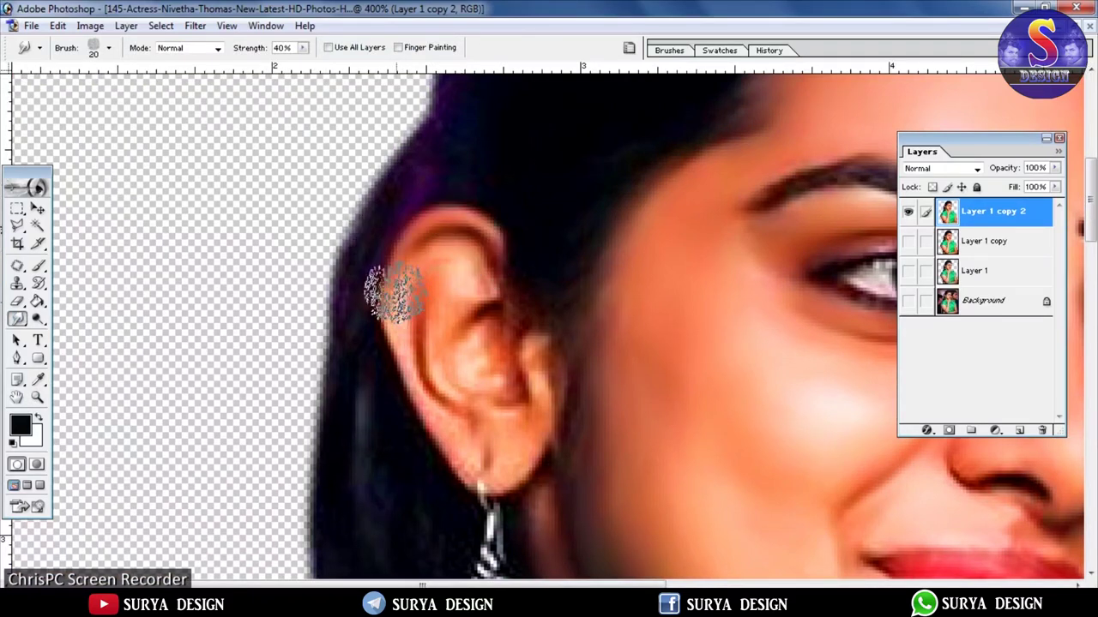
mouse_move(504, 460)
mouse_down()
mouse_move(471, 387)
mouse_move(464, 321)
mouse_move(495, 393)
mouse_move(534, 365)
mouse_move(440, 245)
mouse_move(490, 269)
mouse_move(460, 461)
mouse_up()
Step: Smudge the hair on the crown and above the forehead along its strands, using a 35 px scattered brush at 60% strength
drag(1094, 239, 1089, 158)
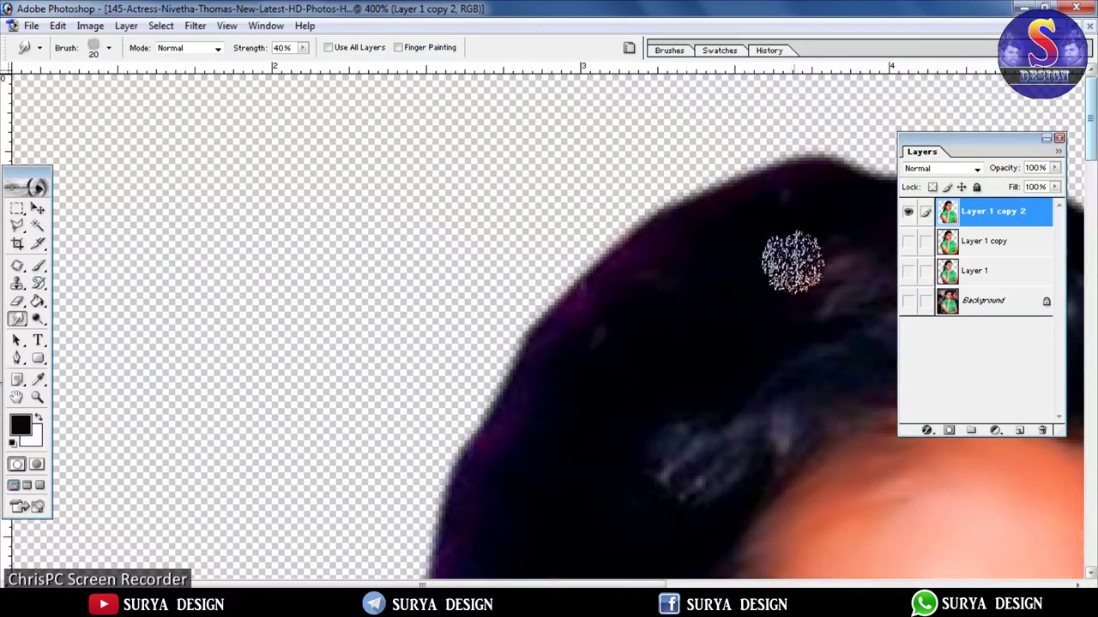
scroll(416, 562, right, 3)
scroll(306, 399, right, 4)
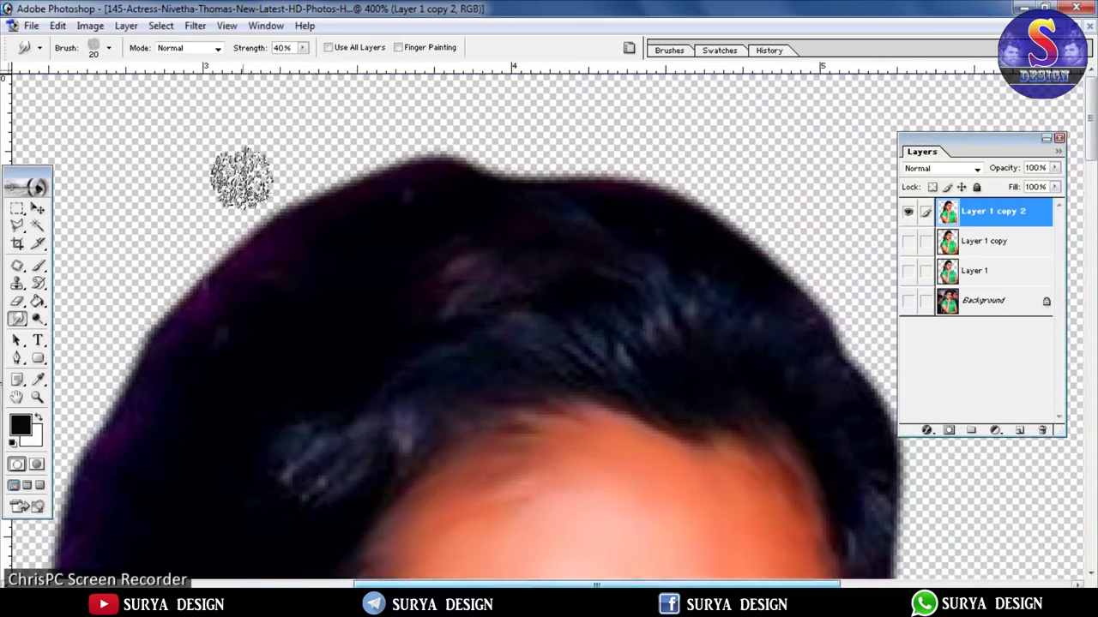
click(108, 47)
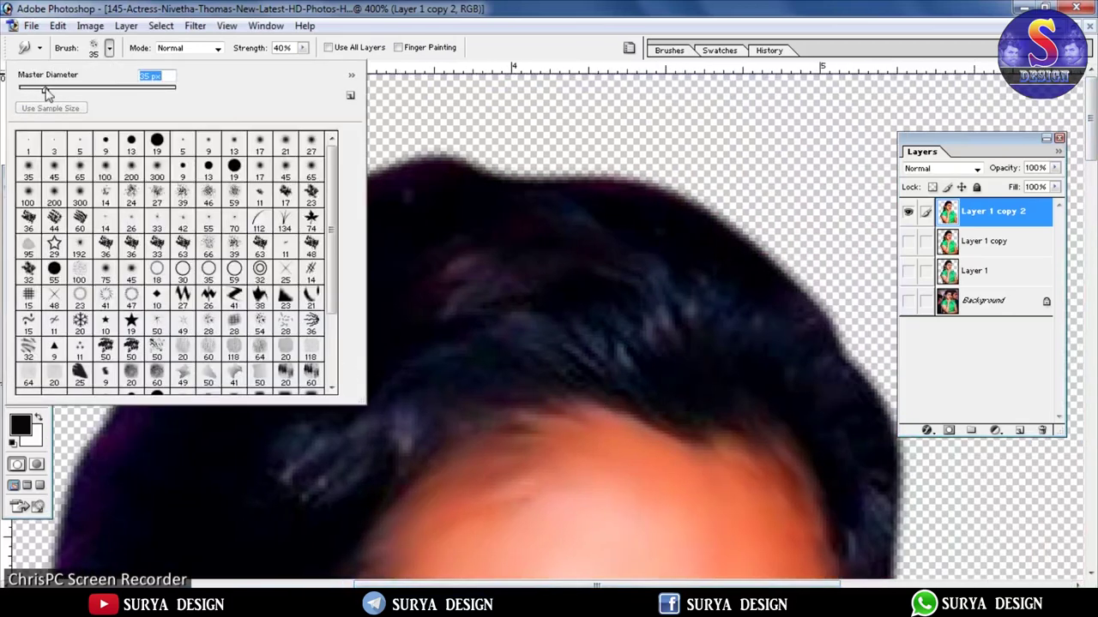
click(684, 298)
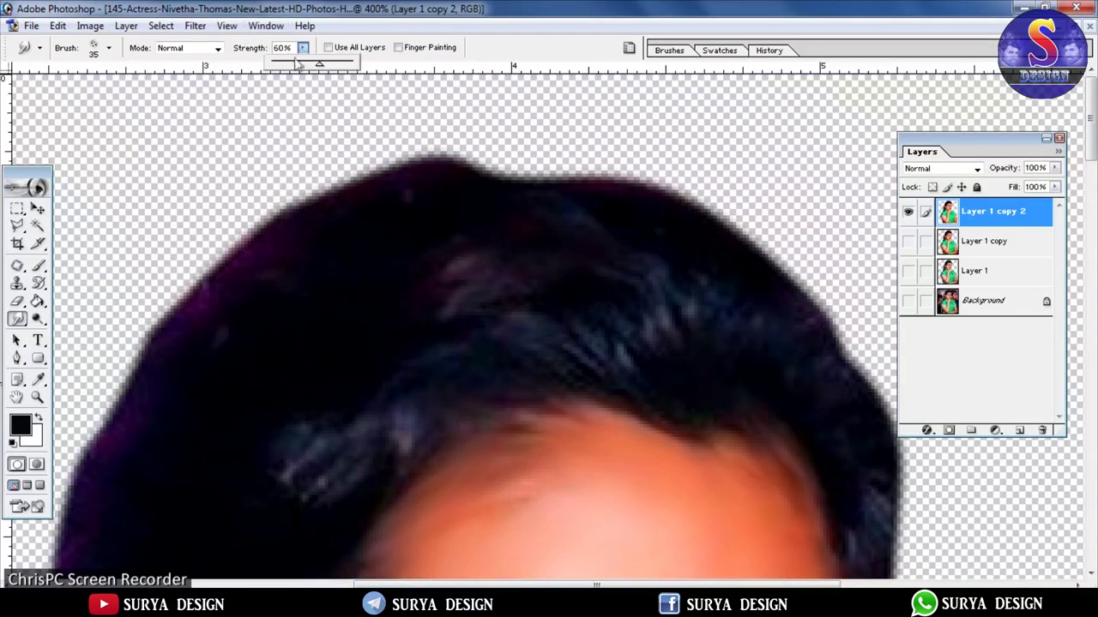
drag(684, 378, 469, 210)
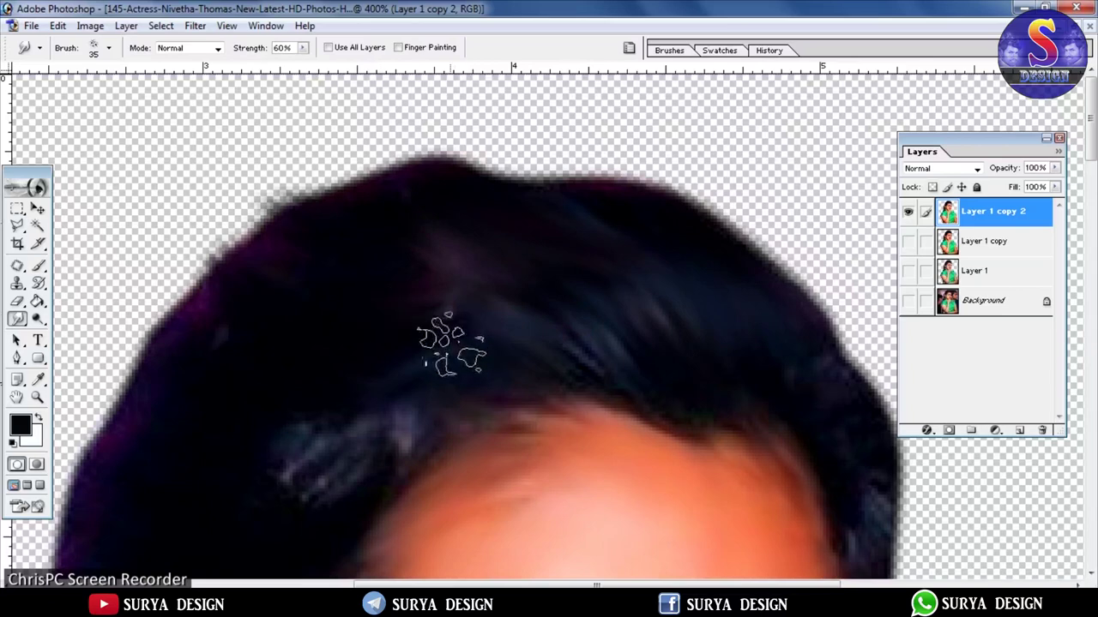
mouse_move(448, 262)
mouse_down()
mouse_move(380, 380)
mouse_move(183, 441)
mouse_move(160, 355)
mouse_move(215, 326)
mouse_up()
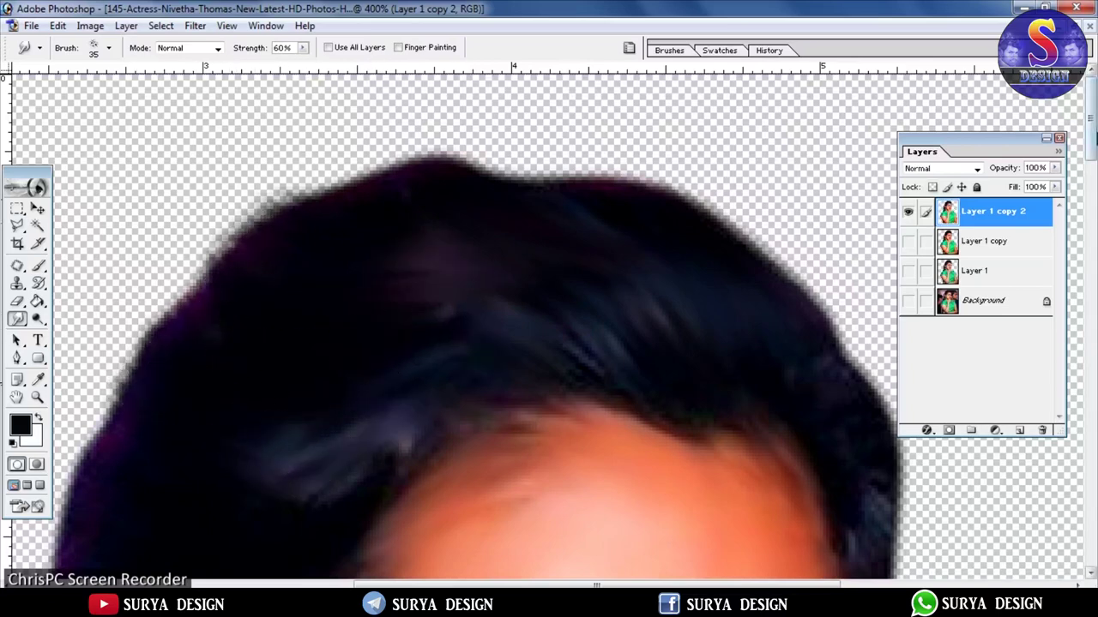
Step: Smudge the hair above the ear, along its outer edge and towards the temple into soft, smooth strands
drag(1095, 137, 1092, 189)
drag(596, 584, 512, 585)
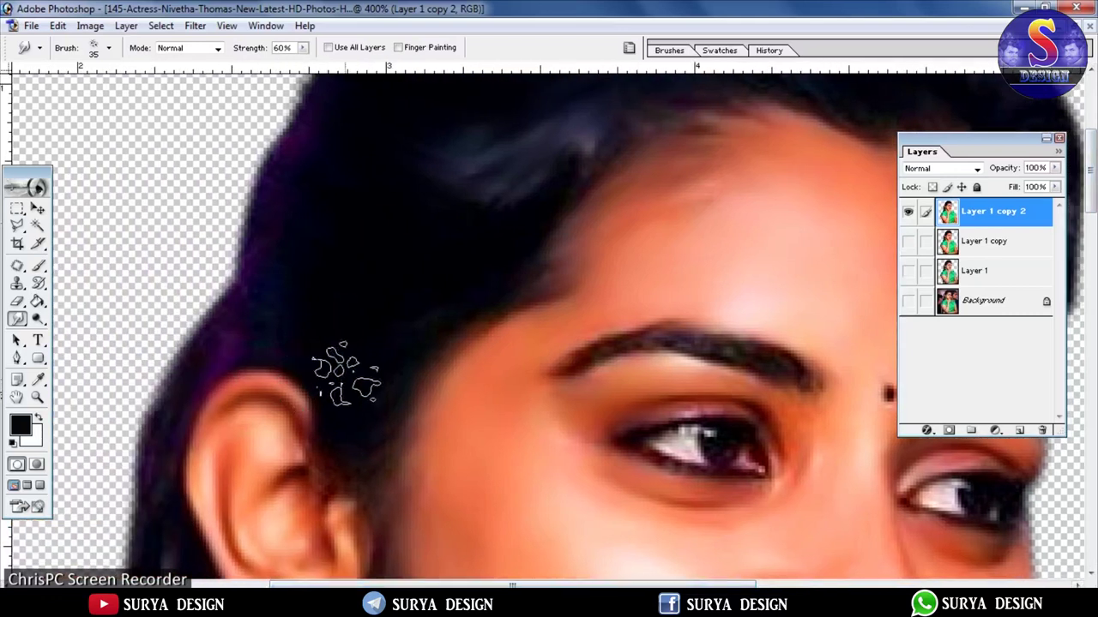
drag(343, 161, 341, 321)
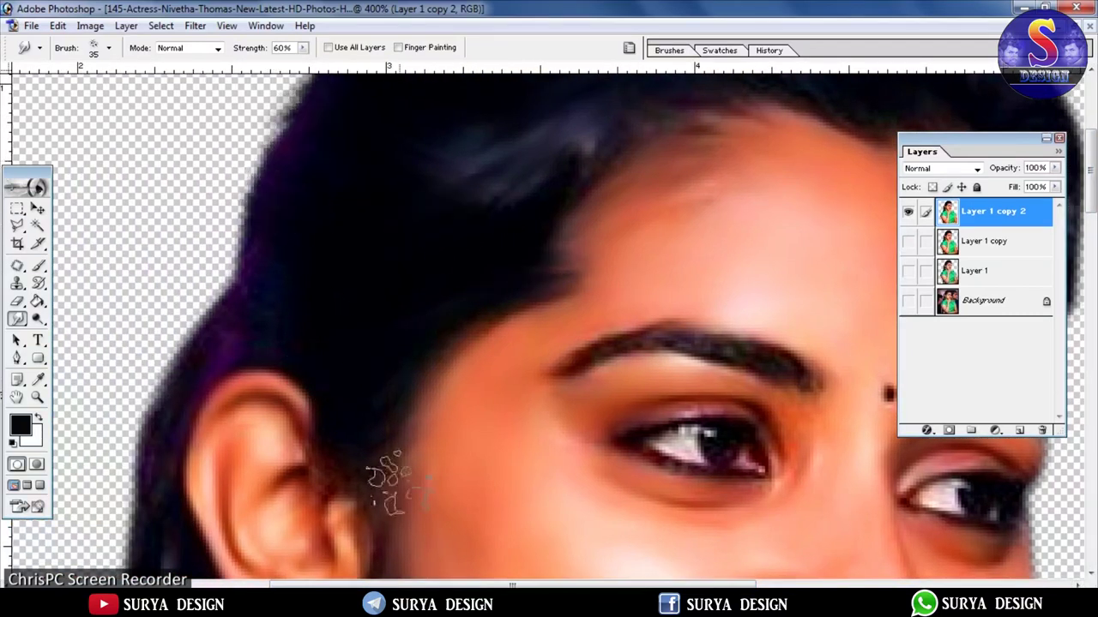
drag(332, 271, 277, 285)
drag(324, 211, 257, 232)
mouse_move(339, 326)
mouse_down()
mouse_move(258, 314)
mouse_move(238, 280)
mouse_up()
drag(480, 182, 659, 122)
drag(429, 262, 557, 256)
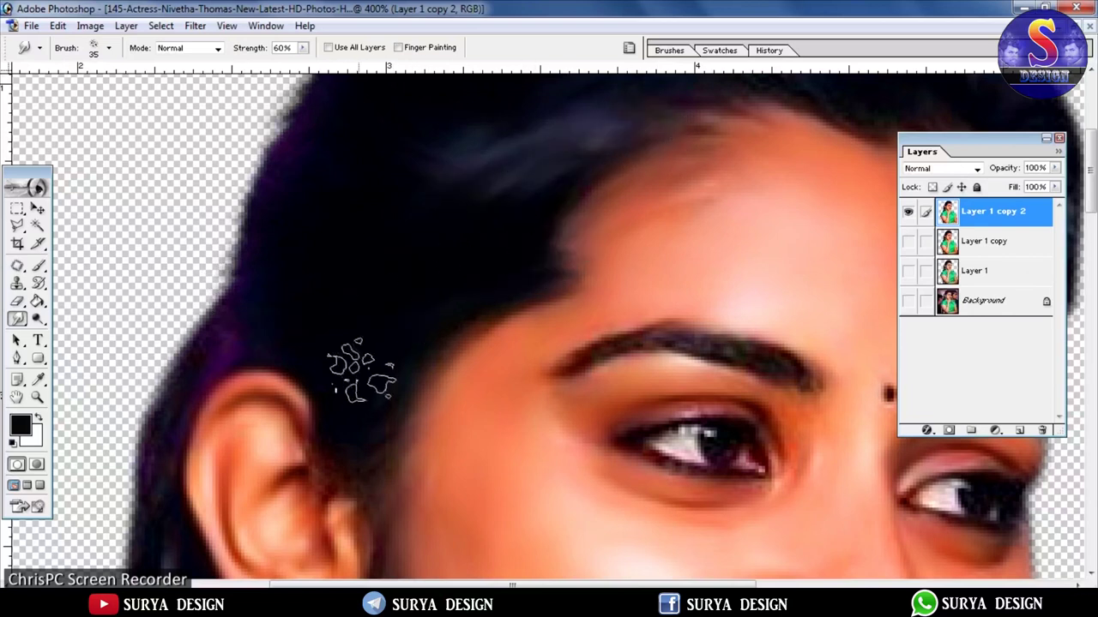
Step: Undo the last smudge stroke at the temple hairline
drag(403, 365, 527, 298)
click(776, 51)
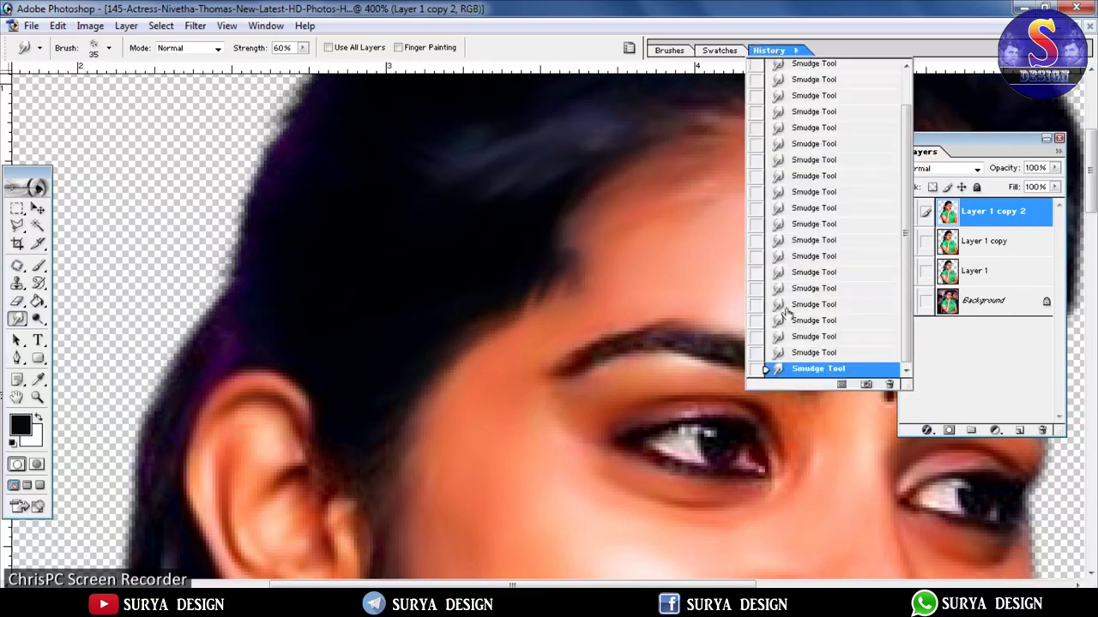
click(818, 339)
click(814, 352)
click(309, 304)
Step: Smudge the hair edge behind the ear and beside the earring outward into loose wisps, raising the strength to 78%
mouse_move(220, 319)
mouse_down()
mouse_move(194, 346)
mouse_move(156, 438)
mouse_up()
scroll(300, 296, left, 5)
scroll(300, 296, down, 5)
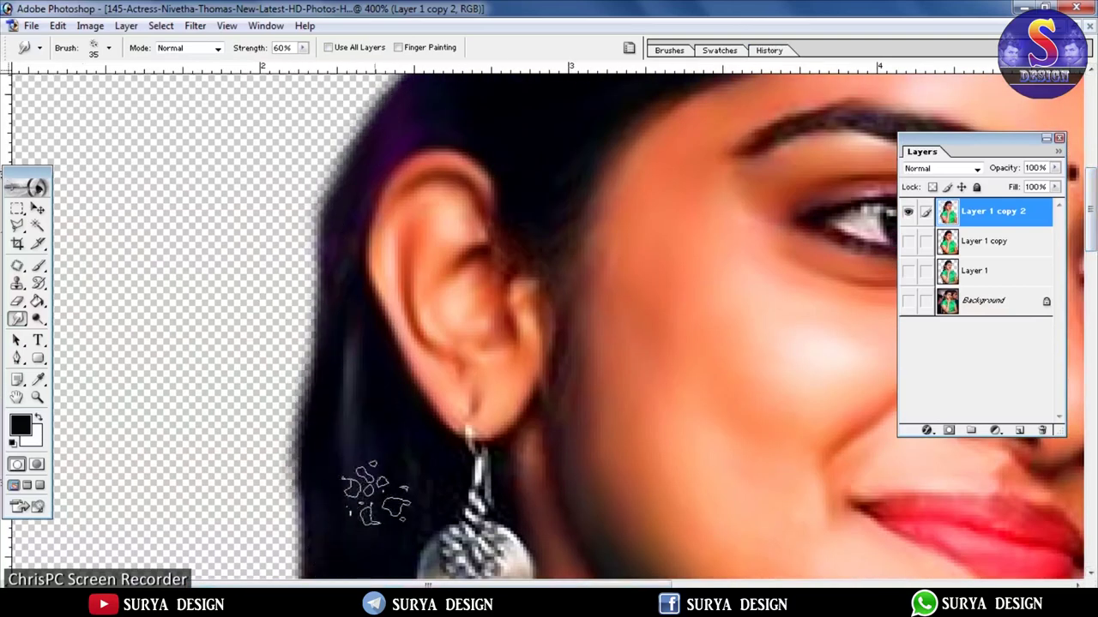
scroll(326, 163, down, 5)
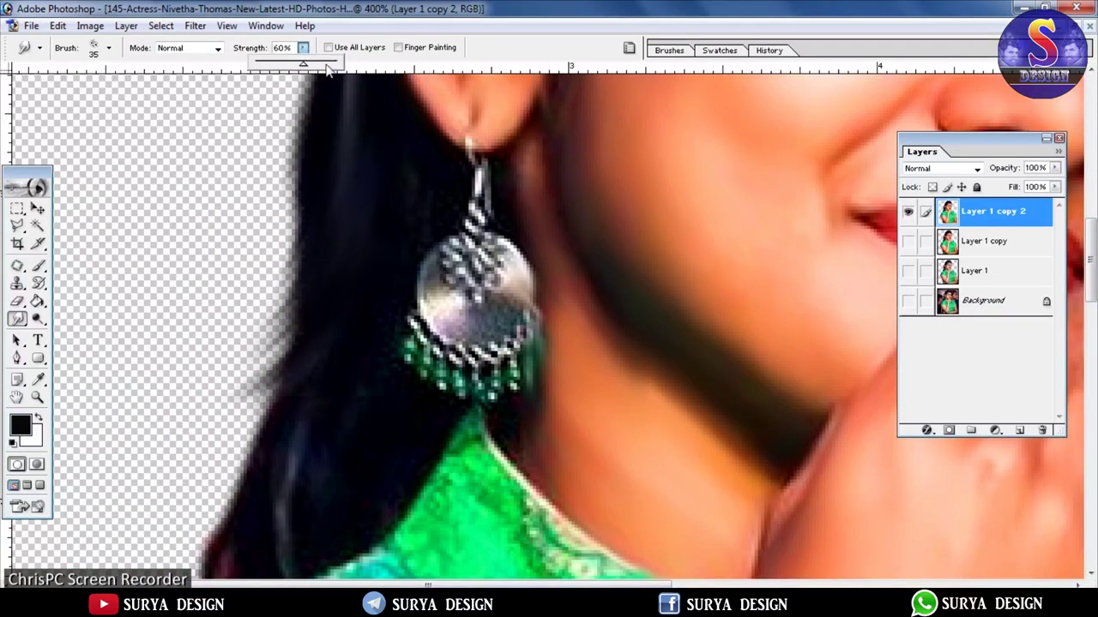
drag(319, 364, 175, 417)
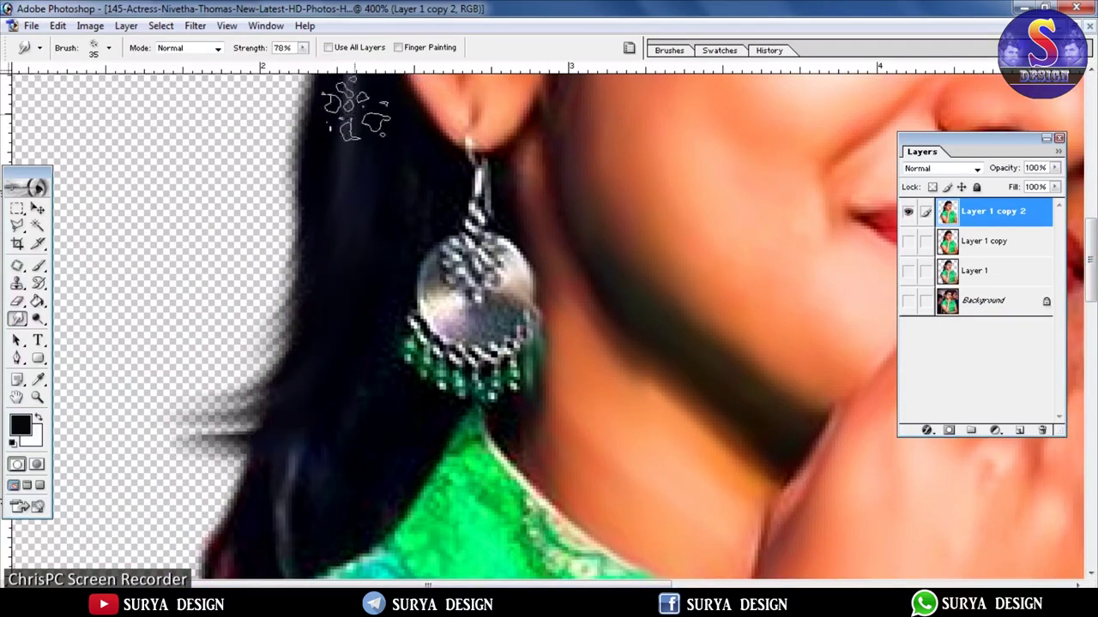
drag(351, 119, 150, 182)
drag(369, 154, 176, 257)
drag(300, 287, 184, 381)
drag(302, 206, 180, 356)
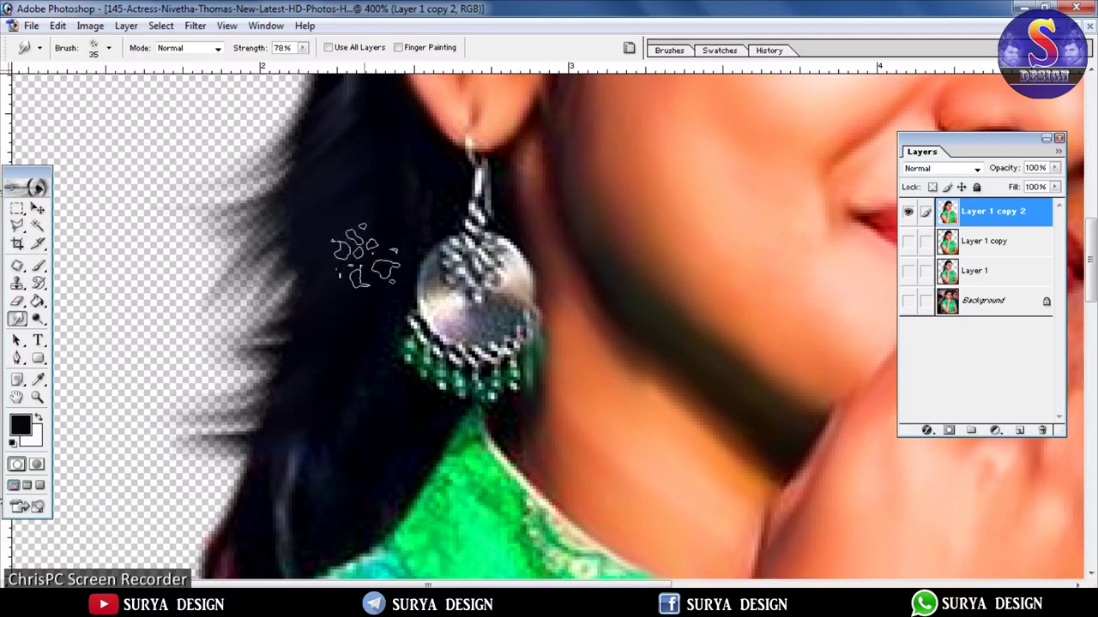
Step: Pull further wisps outward from the lower hair edge, from beside the earring beads down to the shoulder
drag(283, 355, 187, 467)
drag(321, 455, 221, 533)
drag(326, 501, 165, 551)
drag(258, 470, 189, 506)
drag(313, 265, 202, 343)
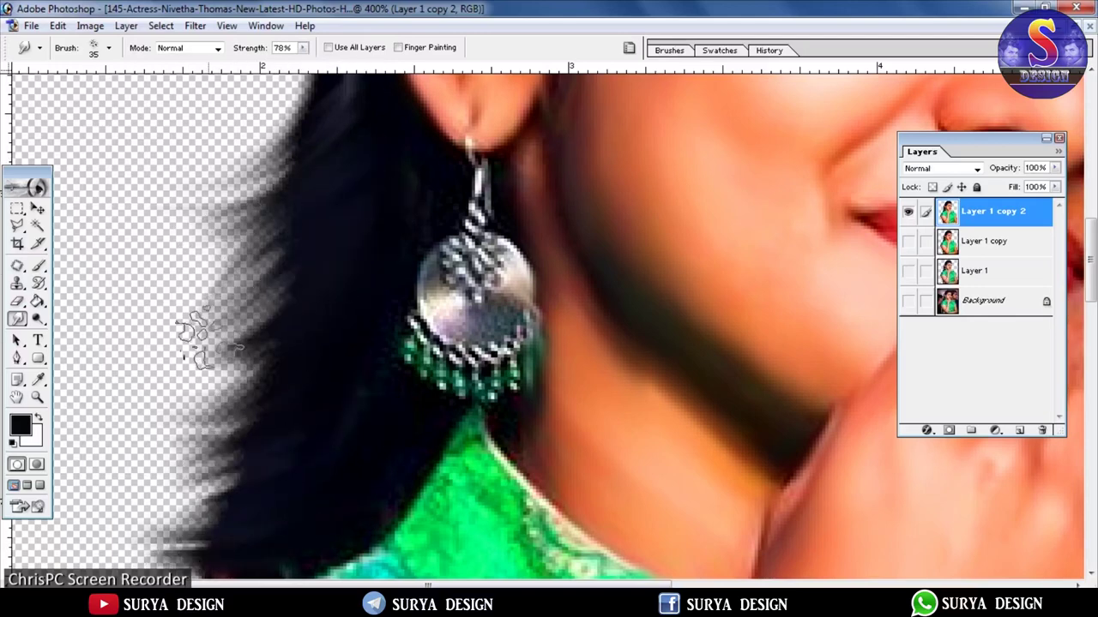
Step: Extend the wisps along the hair edge beside the earlobe and the upper part of the earring
scroll(229, 97, up, 5)
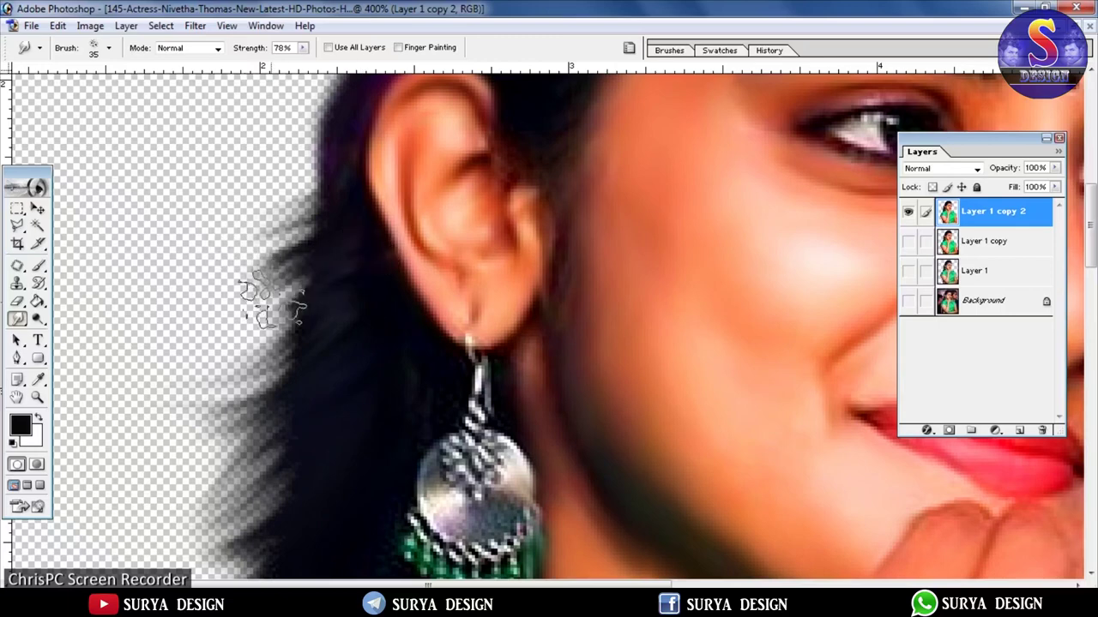
drag(307, 429, 224, 487)
drag(296, 463, 210, 468)
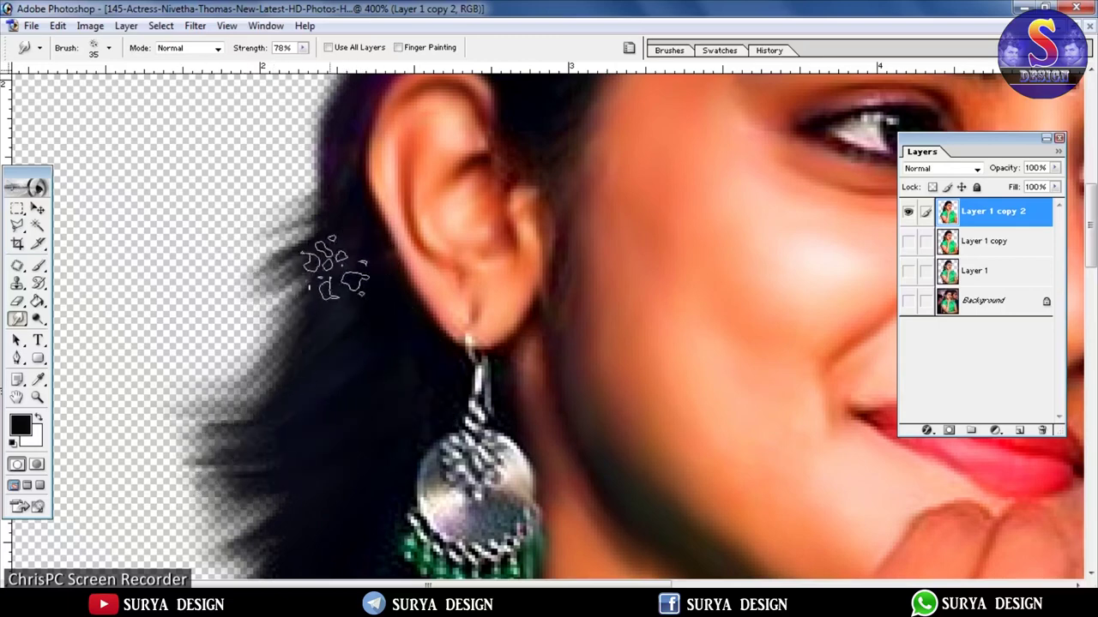
drag(333, 225, 268, 236)
drag(336, 253, 193, 335)
Step: Smudge the hair tips above the green shoulder outward into wisps at 400% zoom
click(37, 398)
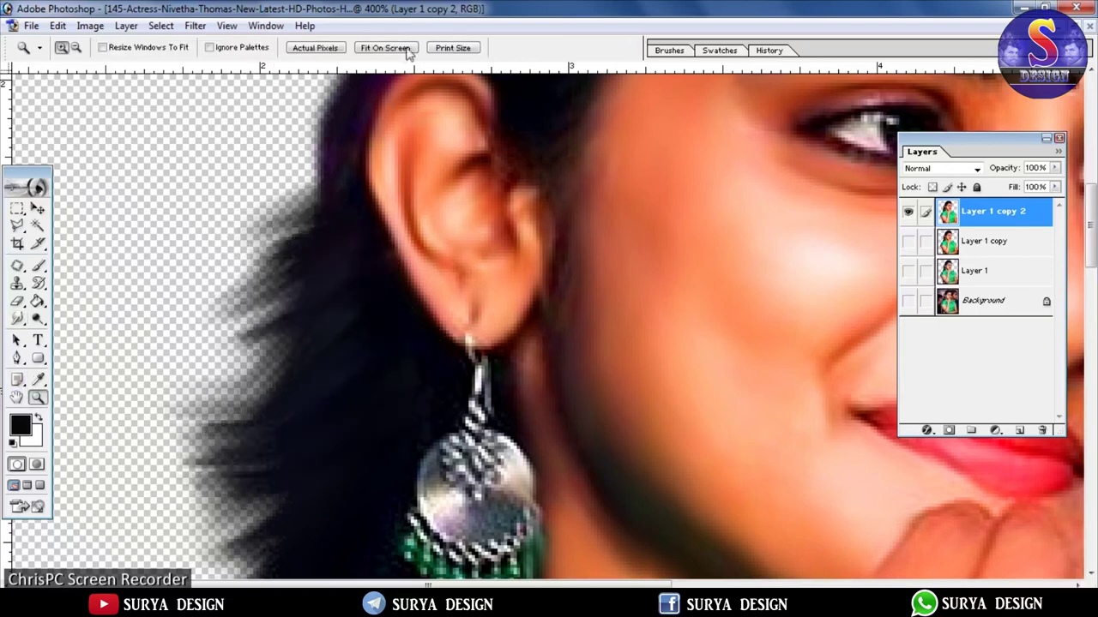
click(390, 53)
click(464, 299)
click(457, 302)
click(332, 435)
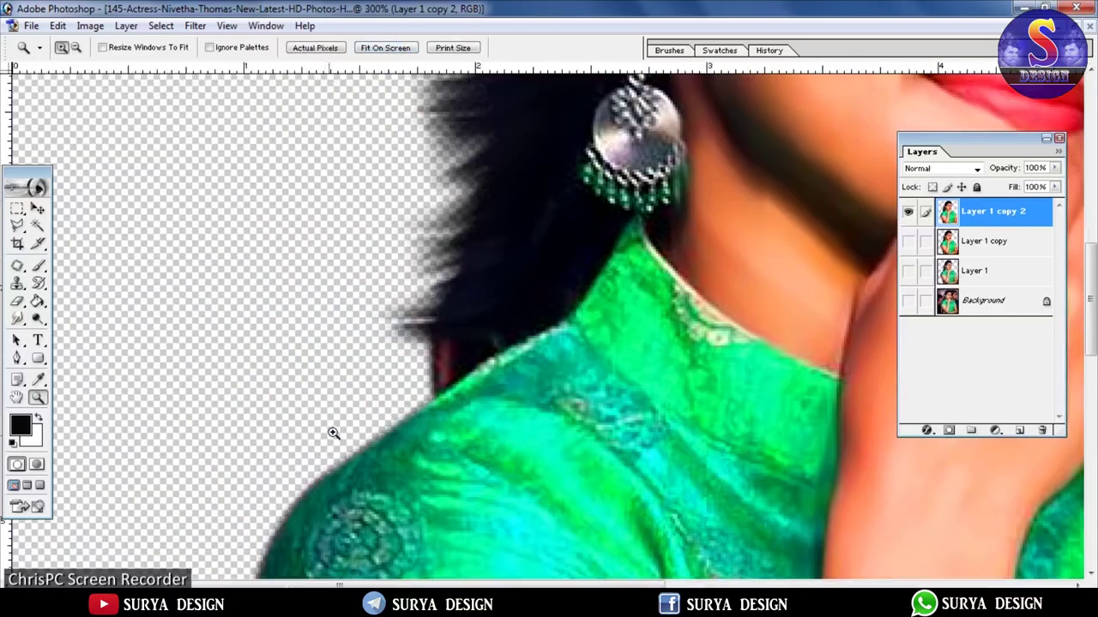
click(527, 374)
click(17, 319)
mouse_move(437, 288)
mouse_down()
mouse_move(332, 330)
mouse_move(426, 299)
mouse_move(304, 363)
mouse_up()
drag(412, 258, 285, 351)
Step: Undo the last stroke on the hair at the far side of the forehead and smudge that hair smooth at 300% zoom
click(37, 396)
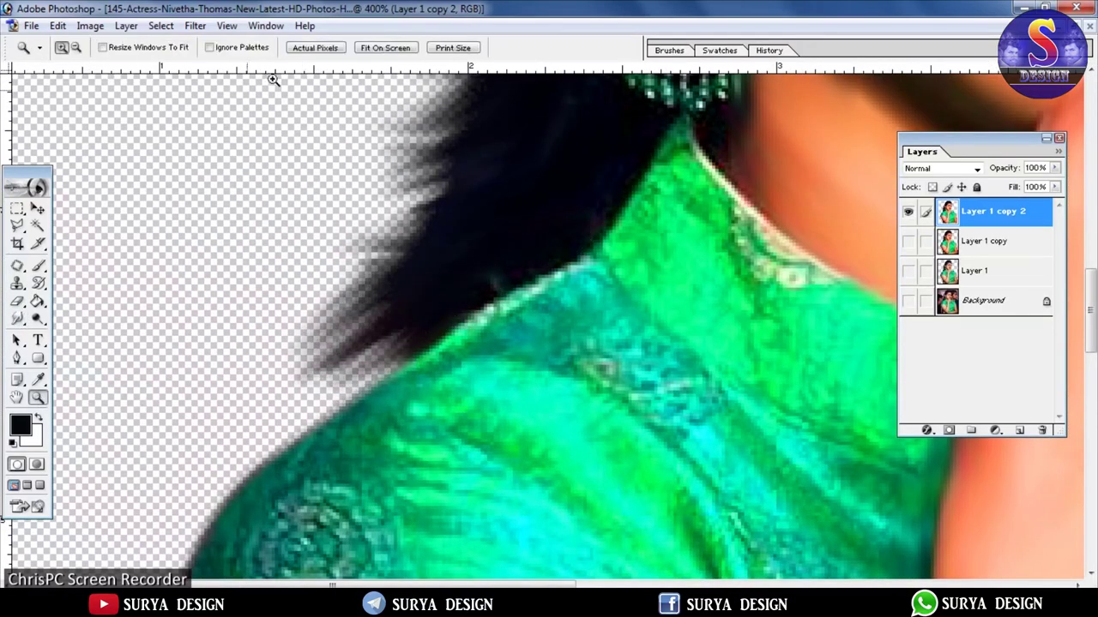
click(385, 48)
click(644, 170)
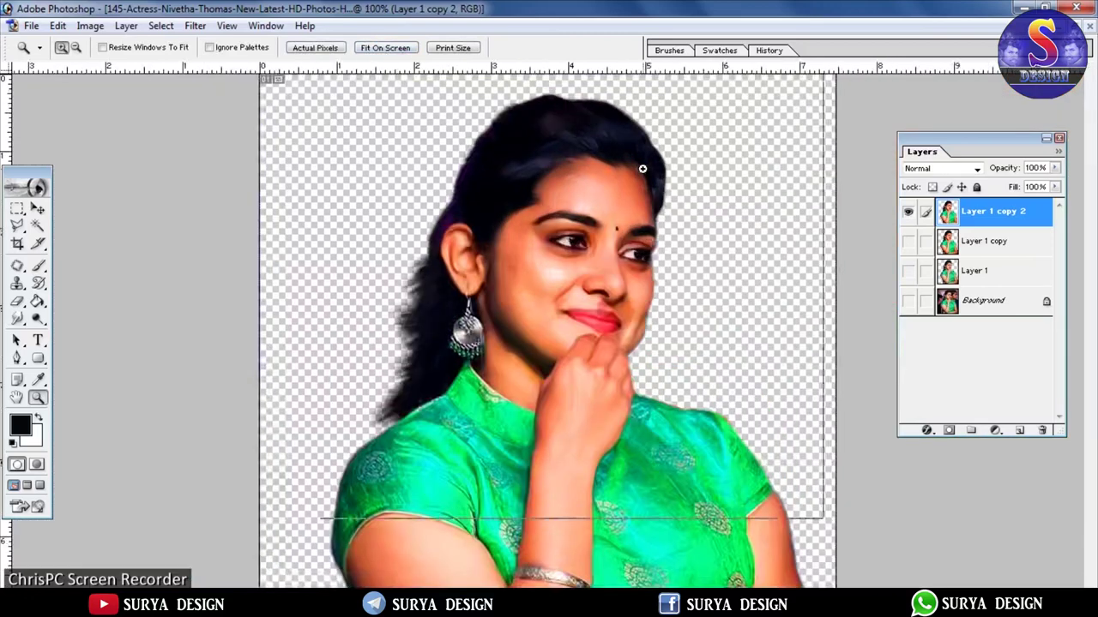
click(643, 170)
click(644, 170)
click(17, 319)
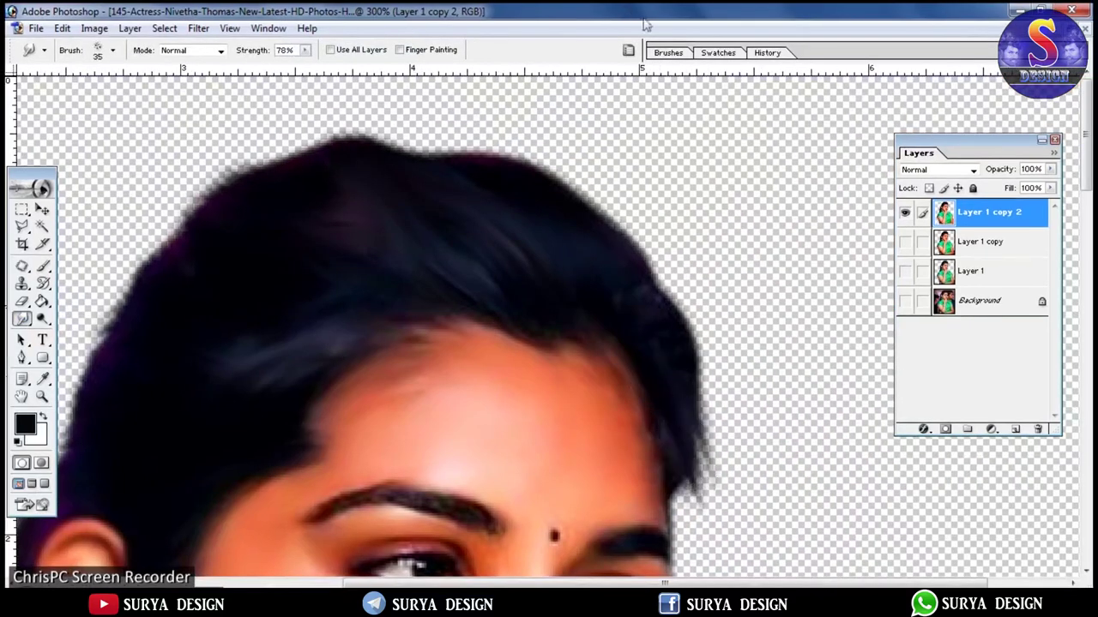
click(767, 52)
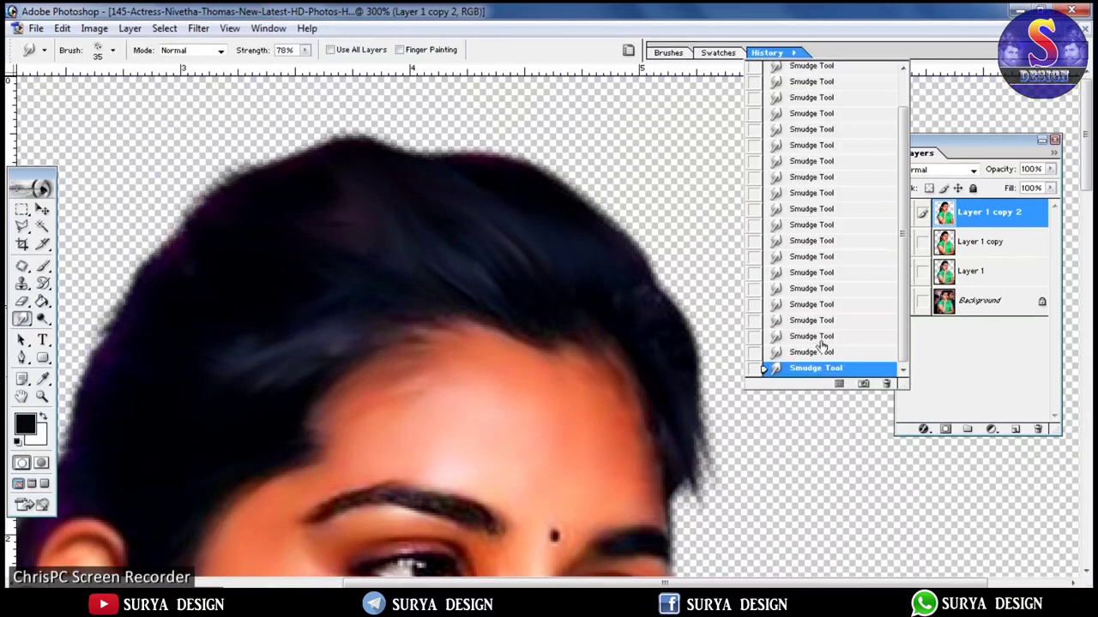
click(802, 352)
drag(680, 407, 631, 295)
drag(673, 338, 677, 465)
Step: Undo the latest far-side stroke, then re-smudge that hair edge and draw strands over the central forehead hairline
click(770, 55)
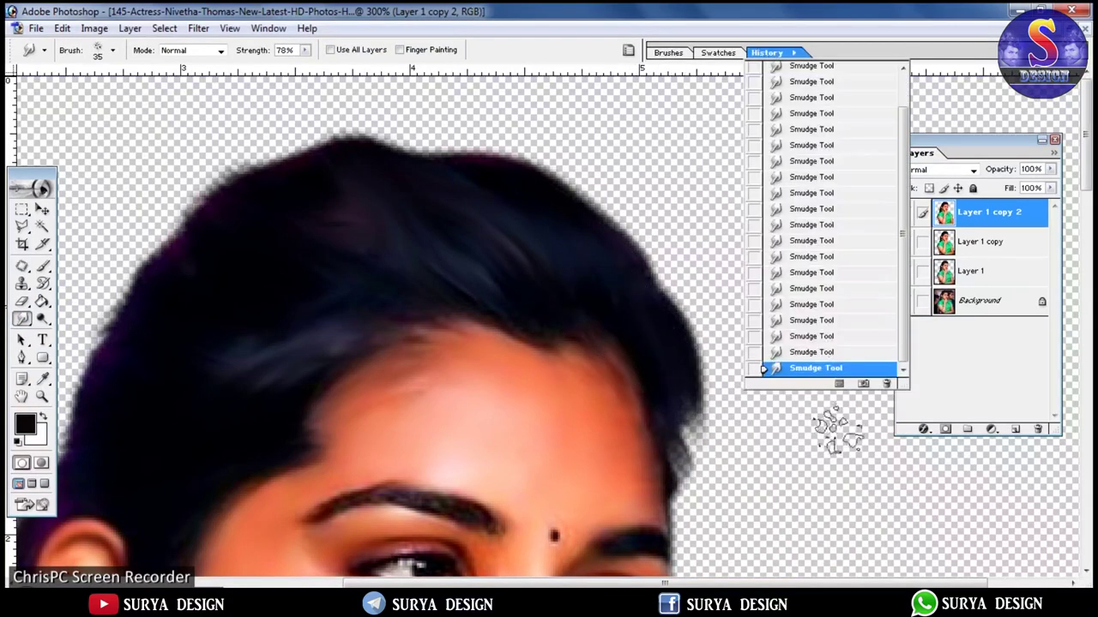
click(815, 352)
mouse_move(699, 411)
mouse_down()
mouse_move(663, 388)
mouse_move(688, 431)
mouse_up()
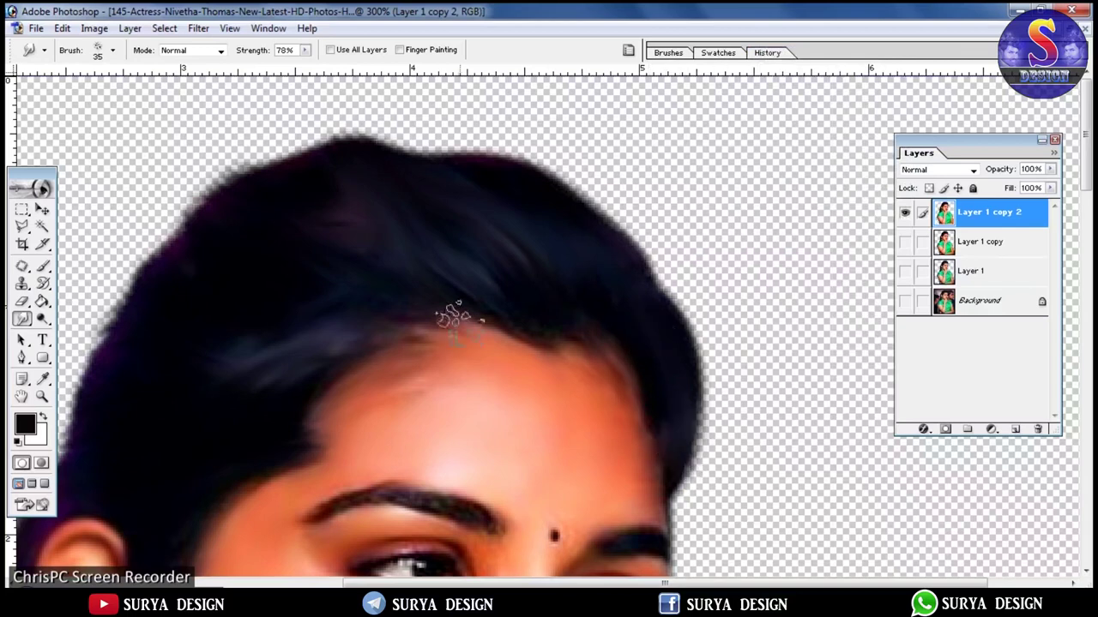
drag(500, 299, 525, 335)
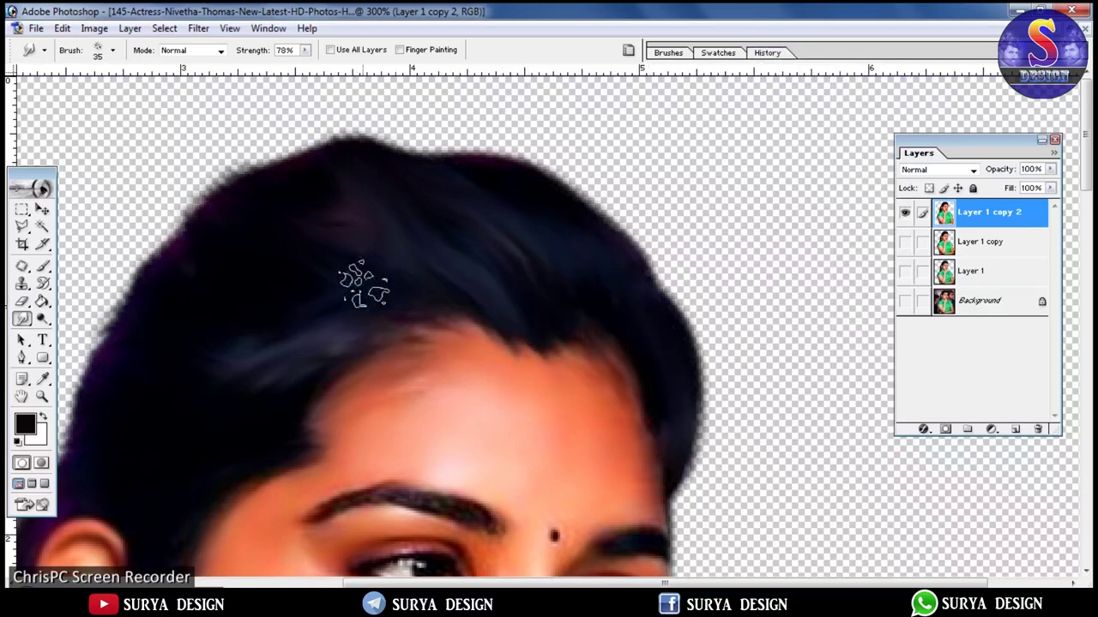
Step: Brighten the facial skin with the Dodge tool at 300% zoom, using a 50 px brush on midtones at 29% exposure
click(41, 396)
click(387, 50)
click(603, 231)
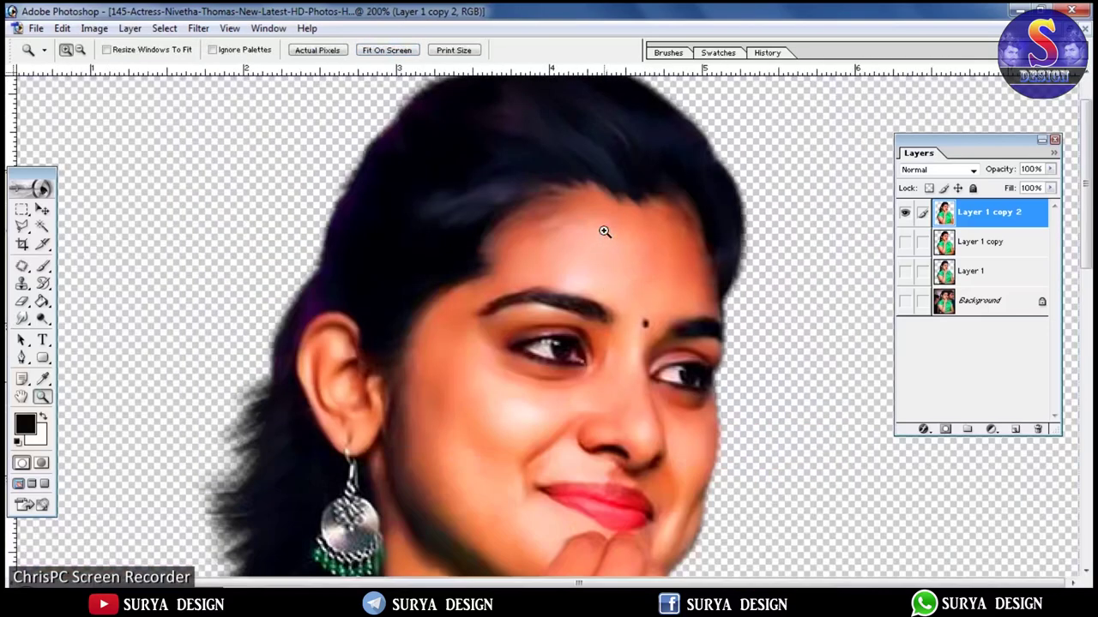
click(602, 229)
click(41, 319)
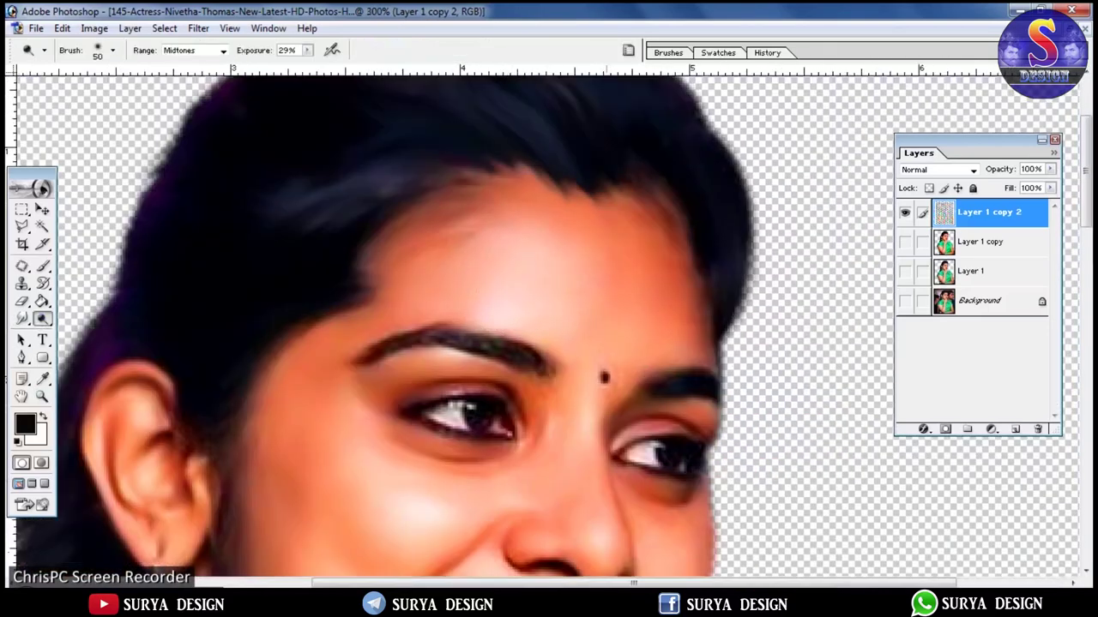
drag(1089, 212, 1091, 249)
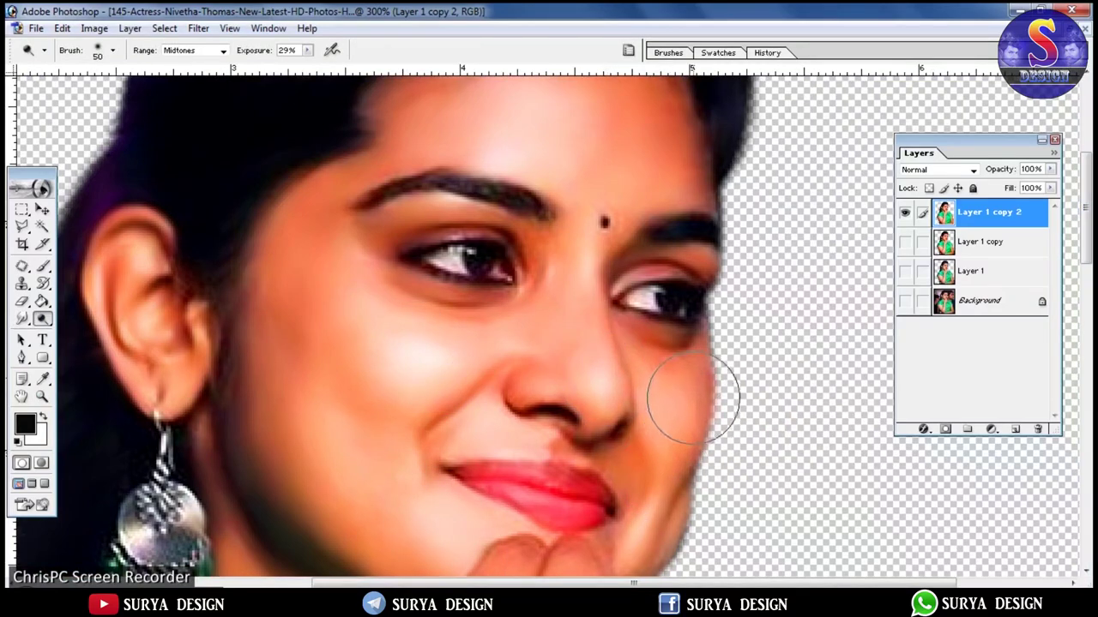
scroll(490, 232, down, 5)
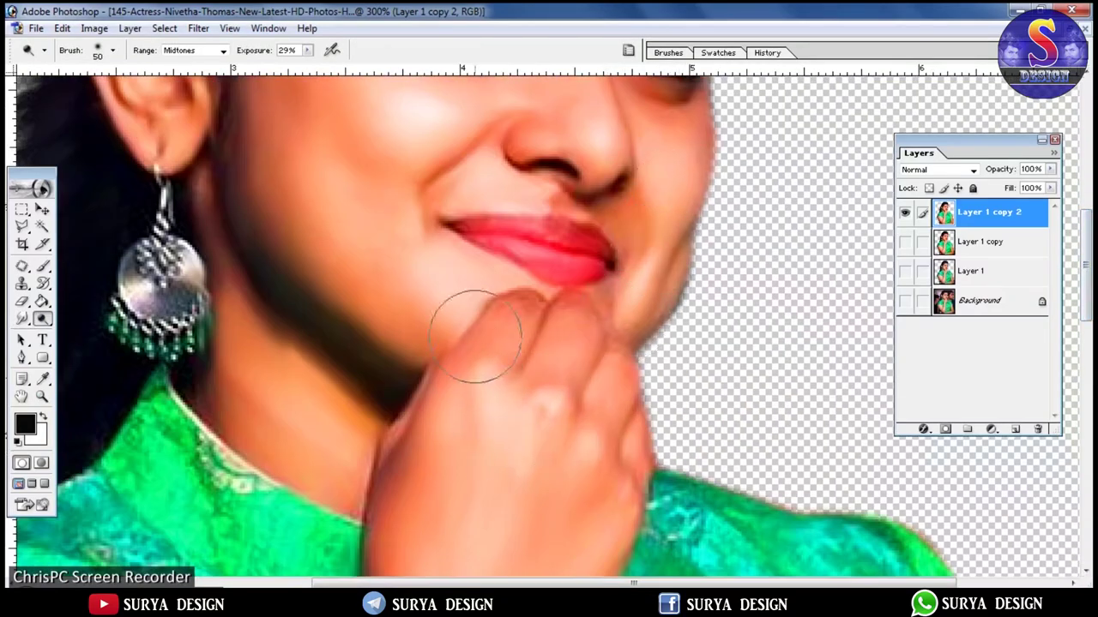
scroll(494, 326, up, 5)
Step: Darken the face's shading with the Burn tool, using a 108 px brush on midtones at 10% exposure, and remove the stray horizontal guide
click(43, 319)
click(176, 334)
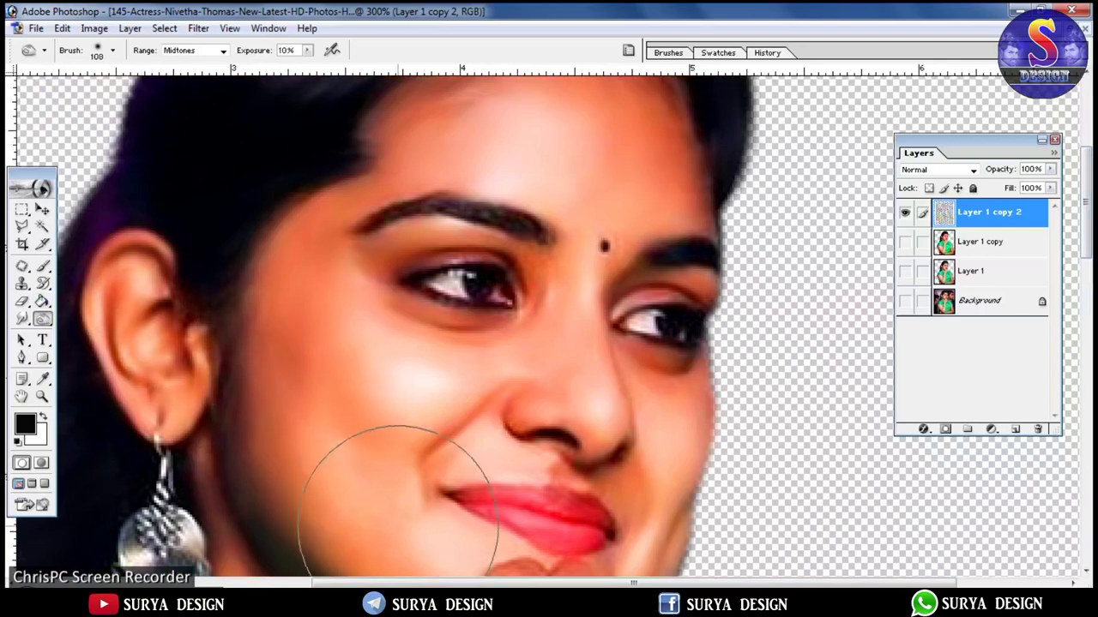
drag(583, 70, 441, 209)
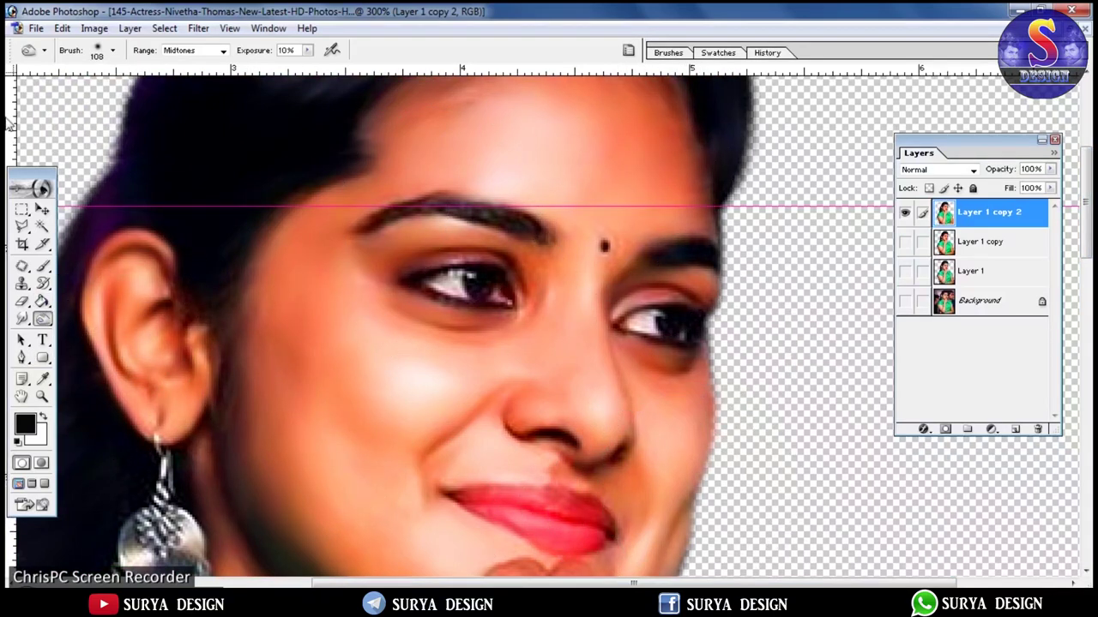
key(v)
mouse_move(1083, 195)
mouse_down()
mouse_move(1082, 144)
mouse_move(1082, 264)
mouse_move(1081, 187)
mouse_up()
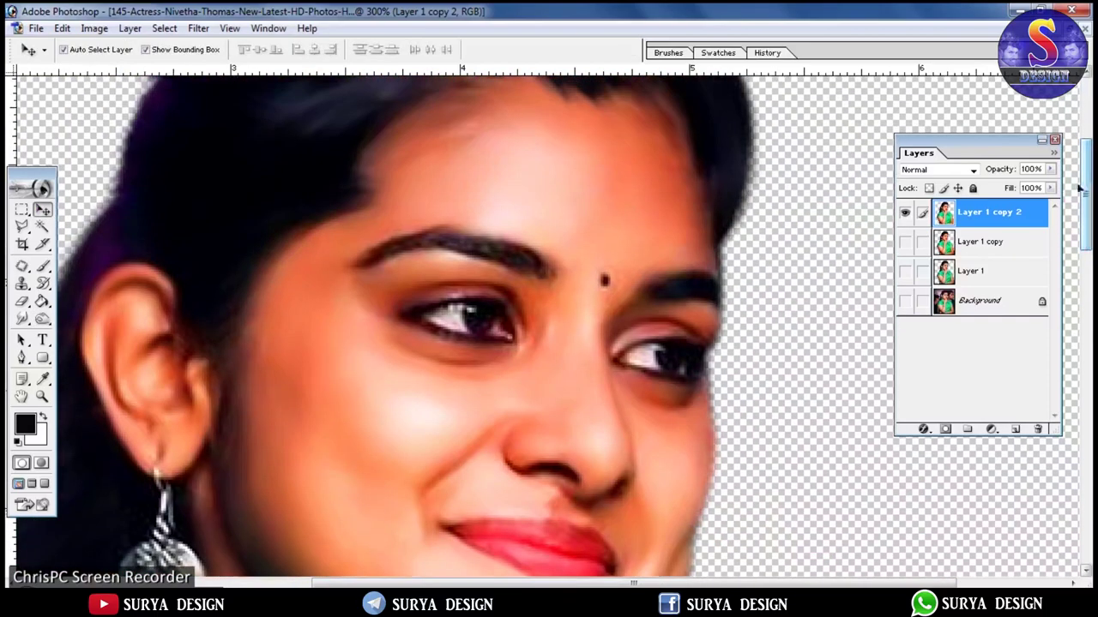
Step: Undo a trial smudge on the near eyebrow and smudge its inner half smooth at 600% zoom, with a 20 px brush at 78% strength
click(23, 318)
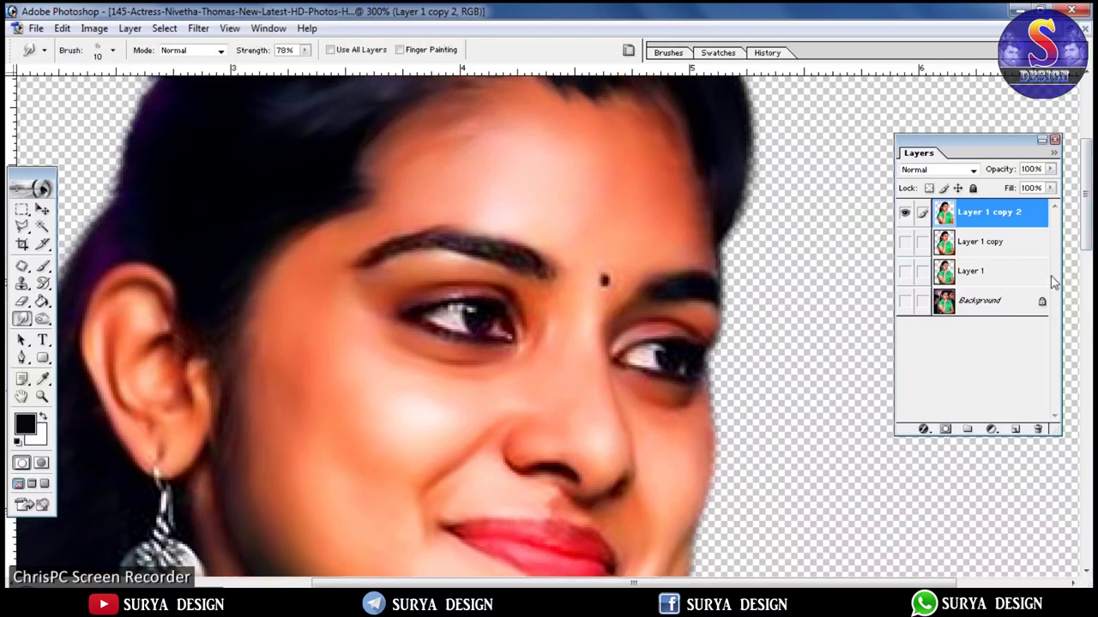
click(43, 400)
click(583, 283)
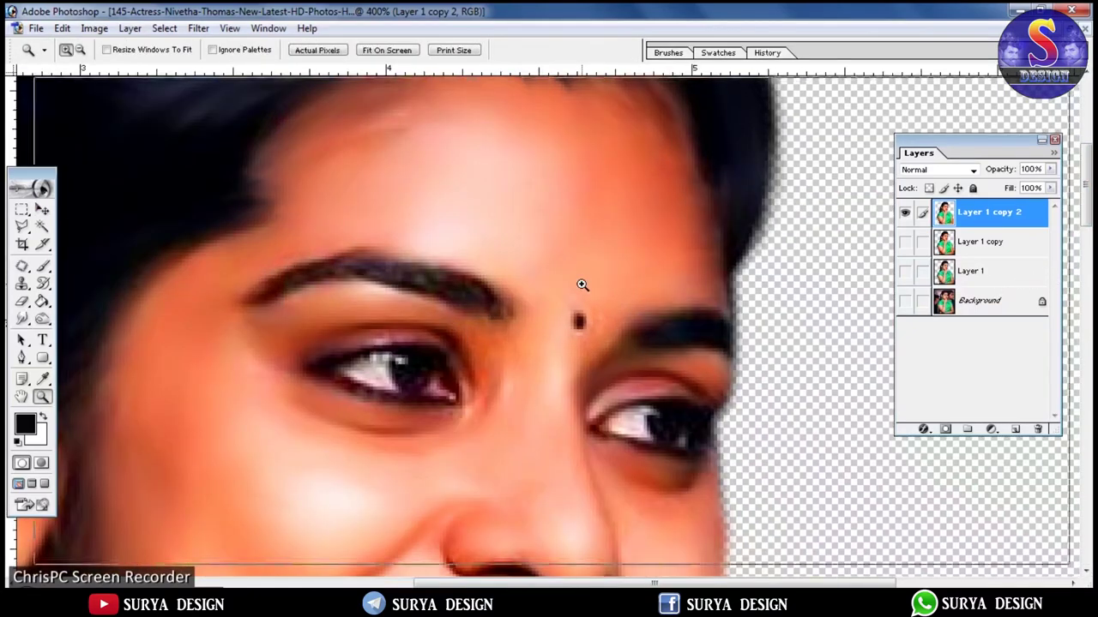
click(583, 284)
click(583, 284)
click(24, 318)
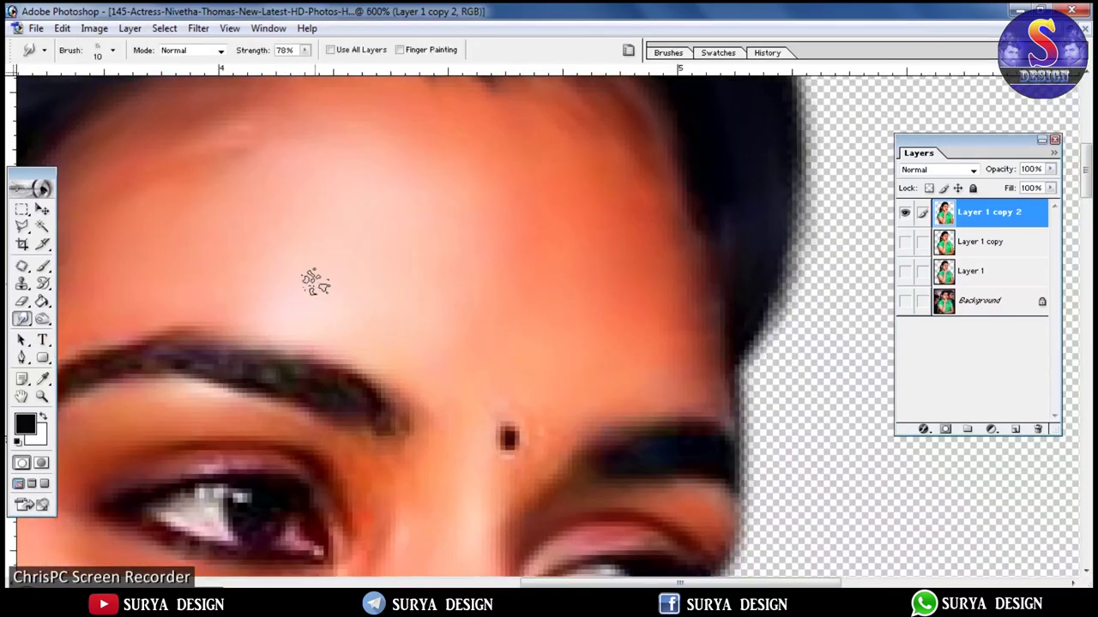
drag(369, 408, 283, 343)
click(763, 53)
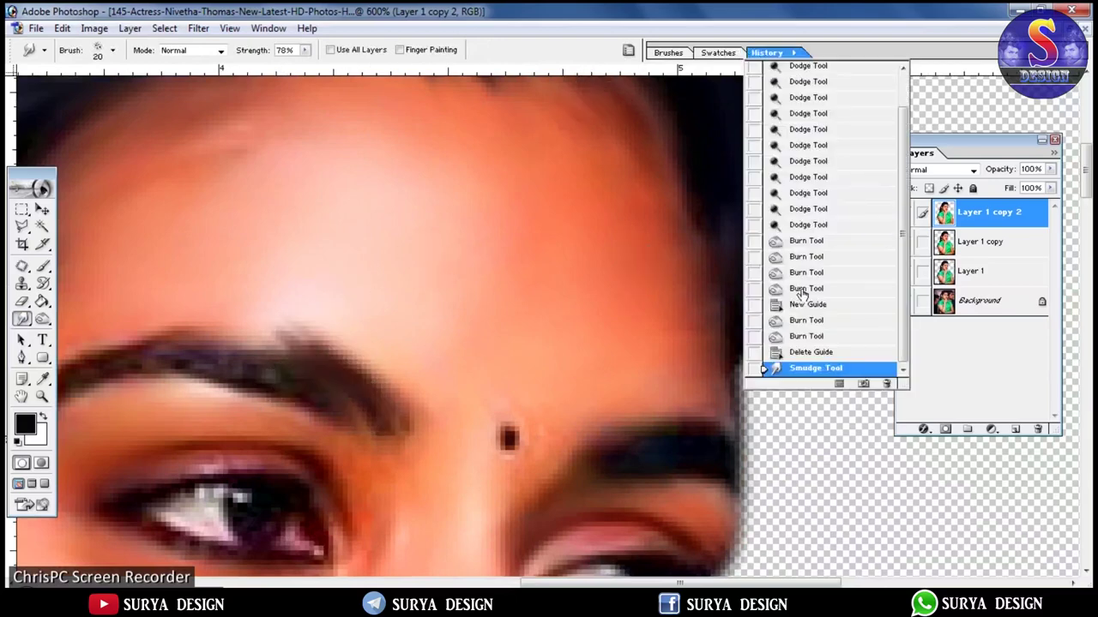
click(815, 353)
drag(340, 398, 300, 376)
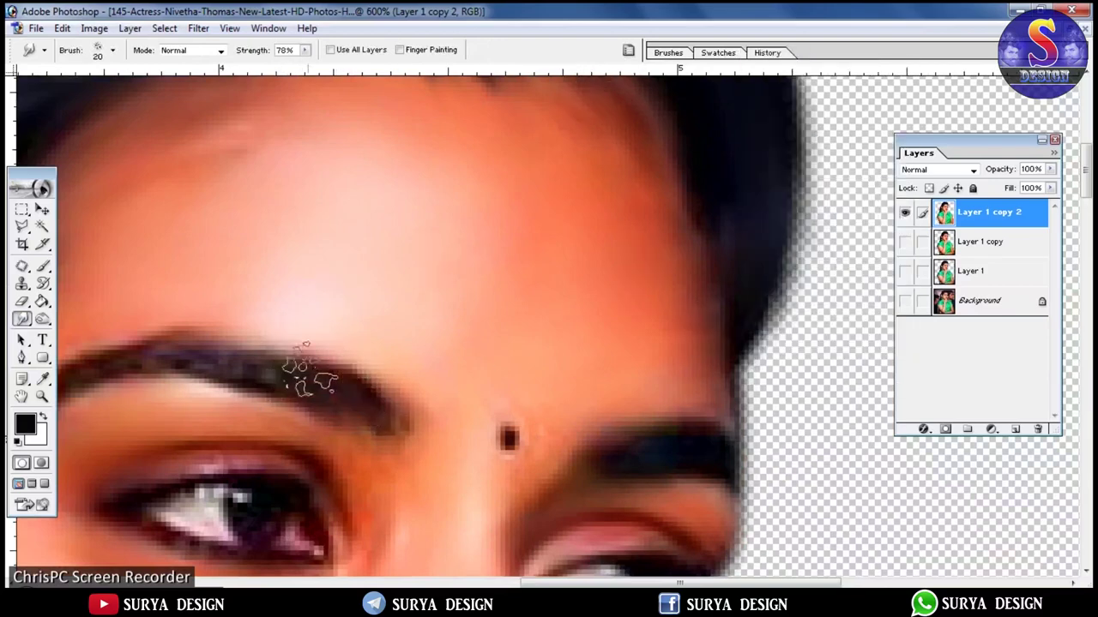
Step: Smudge the whole near eyebrow into a smooth, clean shape with a tapered outer end
click(454, 583)
drag(440, 583, 805, 585)
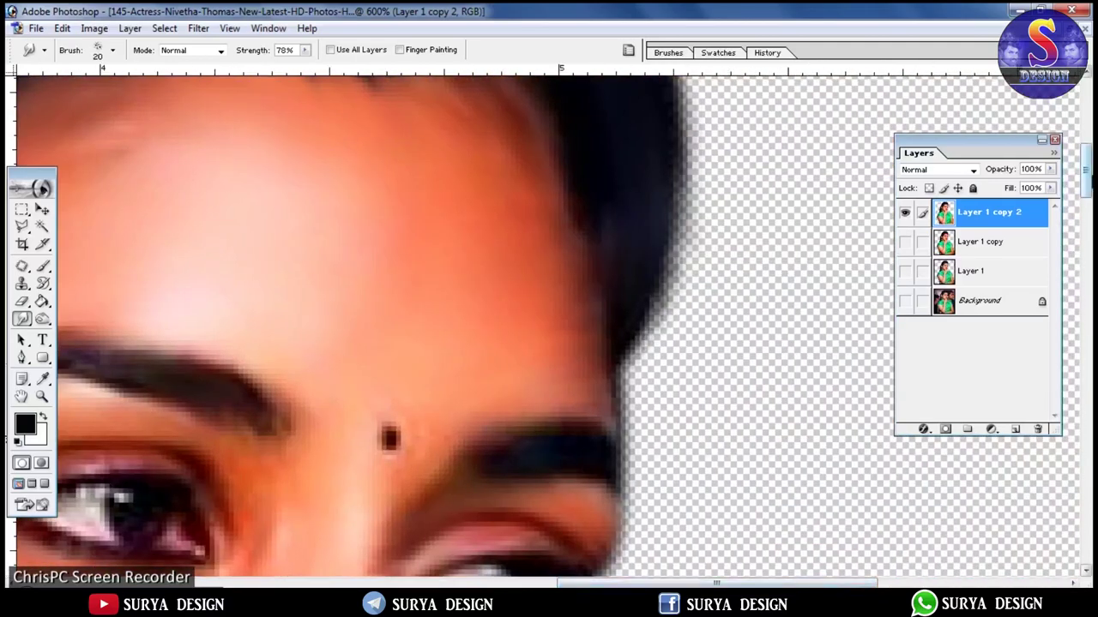
drag(1085, 172, 1086, 207)
drag(772, 583, 667, 583)
drag(1086, 206, 1086, 173)
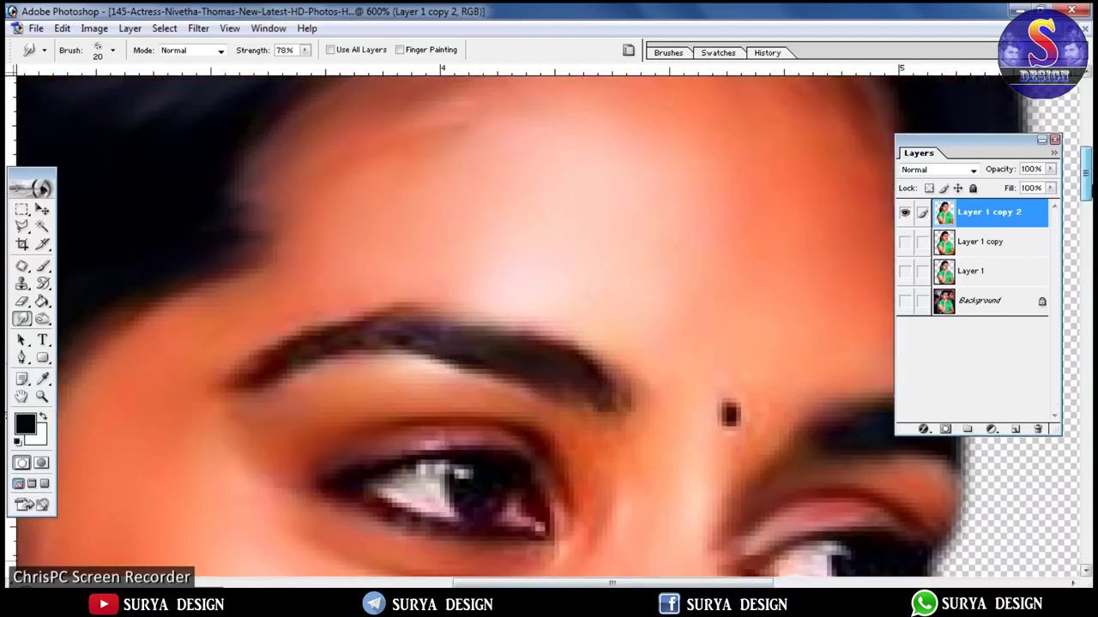
mouse_move(426, 336)
mouse_down()
mouse_move(331, 340)
mouse_move(215, 380)
mouse_up()
mouse_move(352, 339)
mouse_down()
mouse_move(379, 332)
mouse_move(652, 399)
mouse_up()
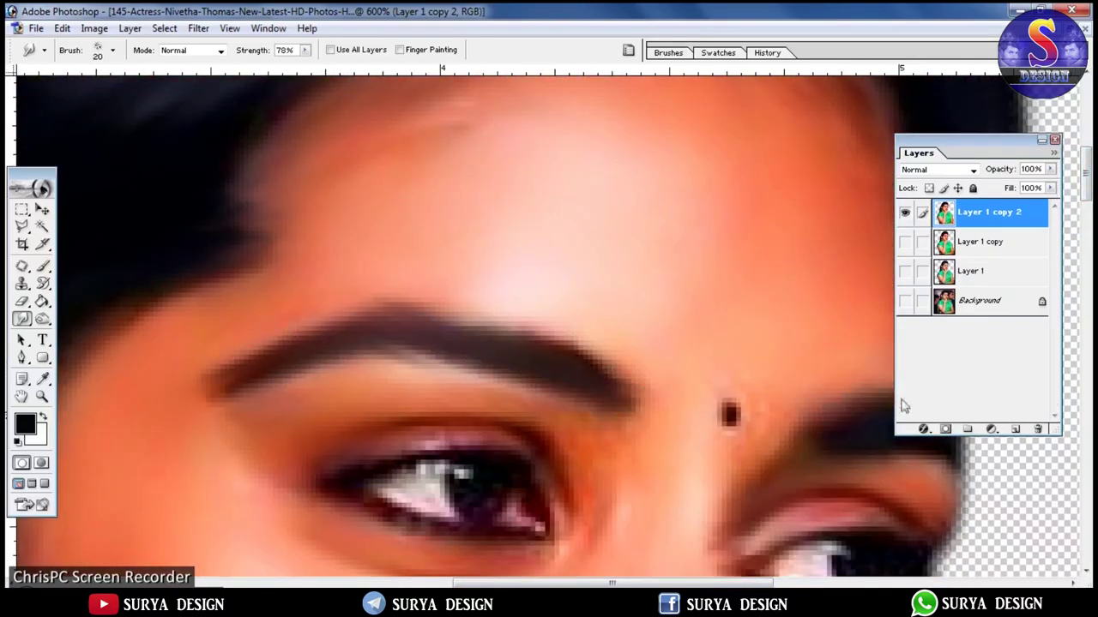
Step: Smudge the far eyebrow smooth and fit the whole portrait in view
drag(531, 585, 582, 585)
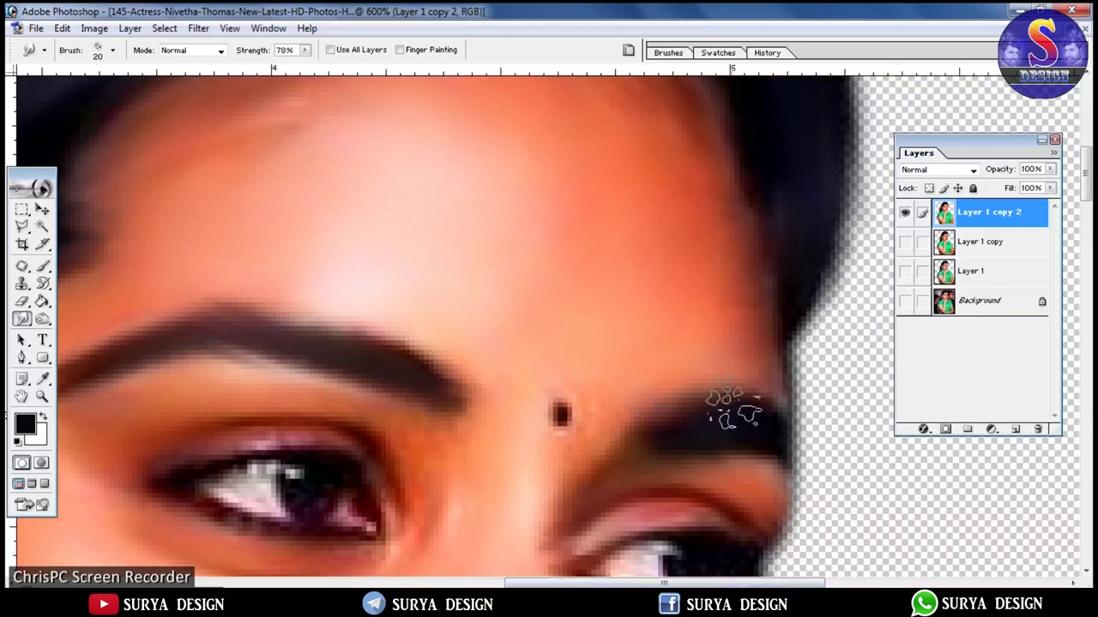
click(41, 397)
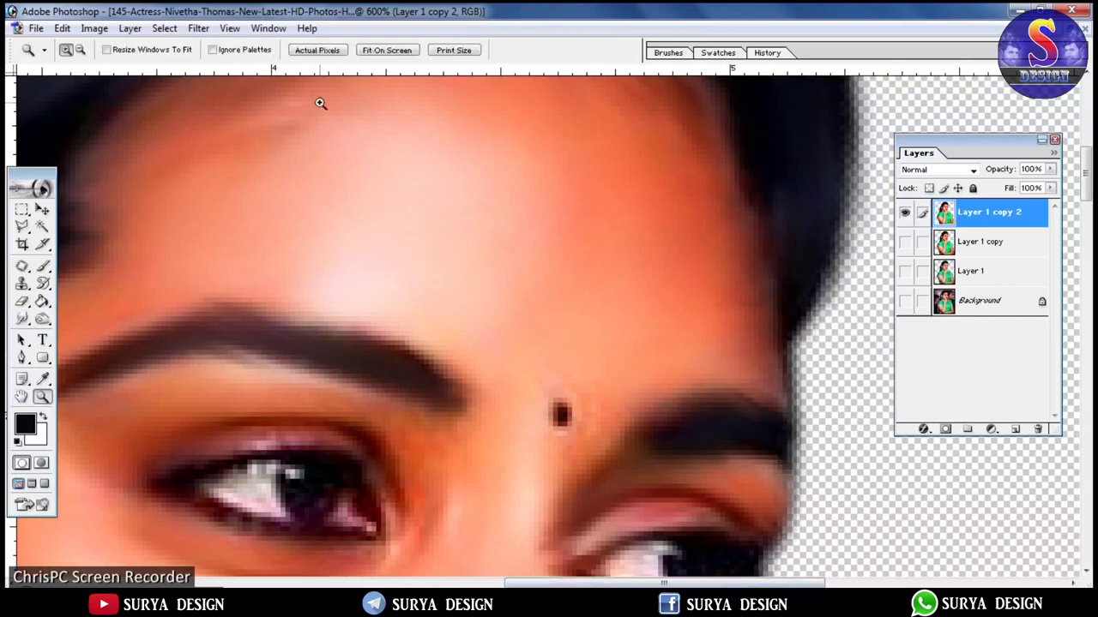
click(387, 50)
click(584, 433)
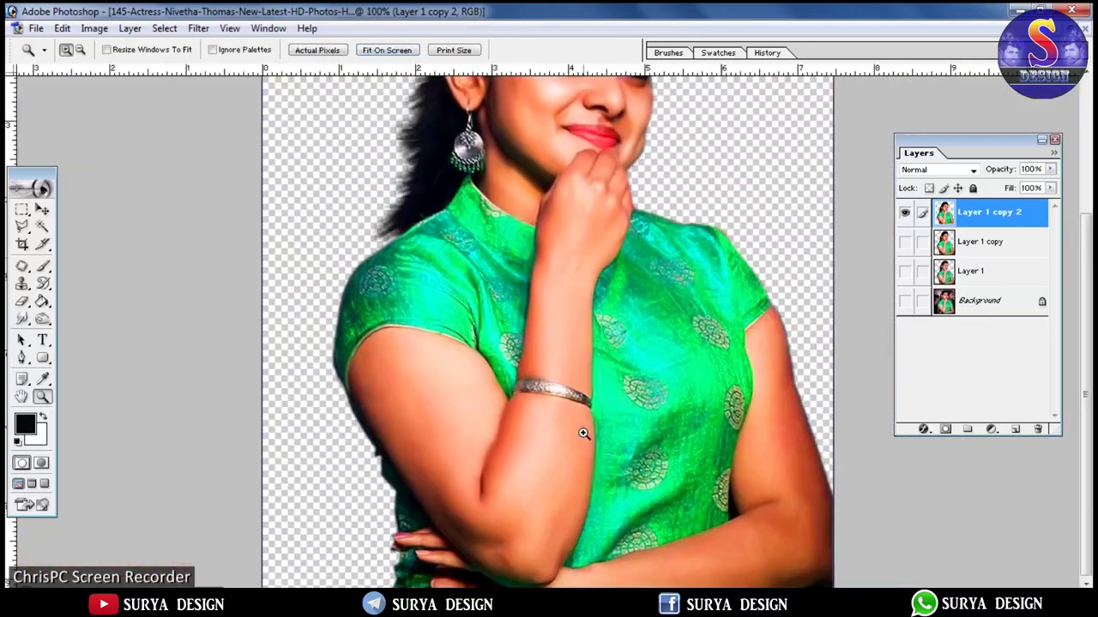
click(519, 355)
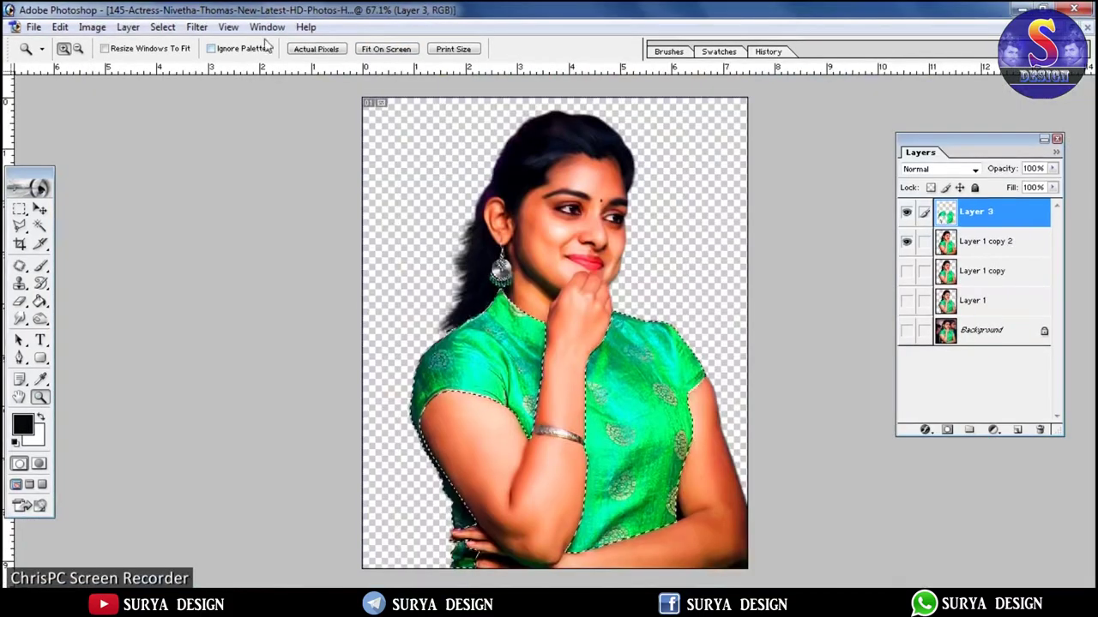
click(228, 26)
mouse_move(197, 27)
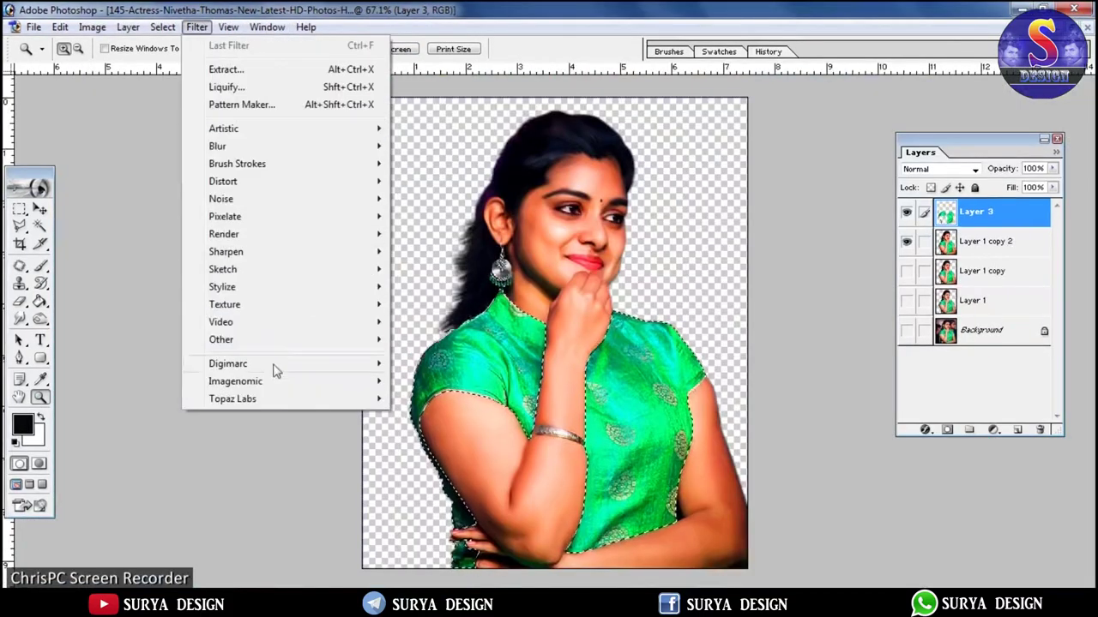
mouse_move(257, 399)
click(449, 469)
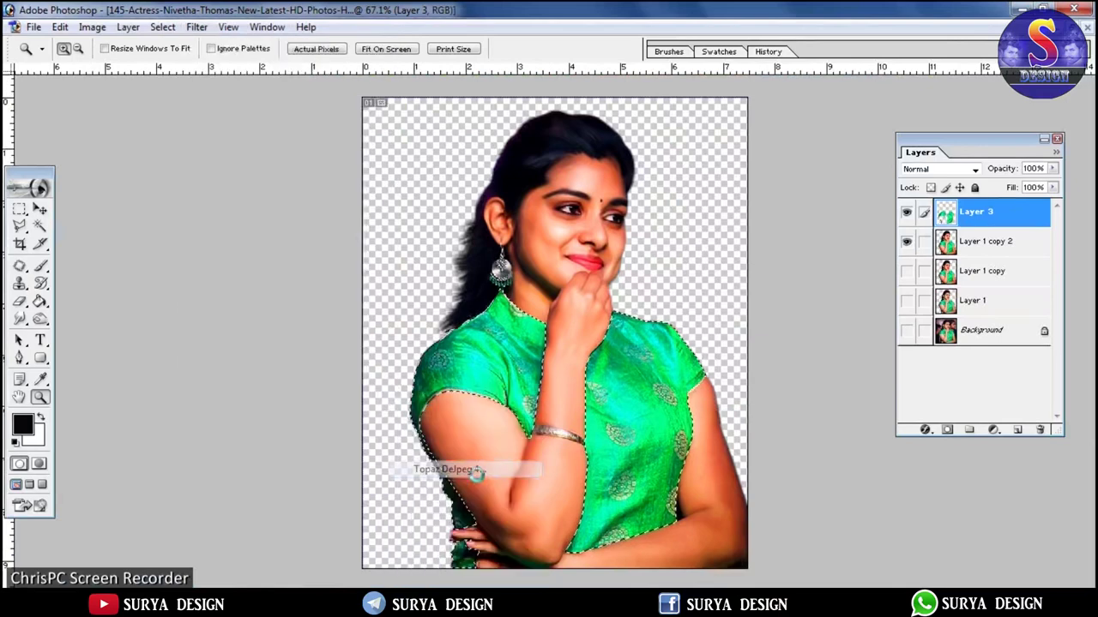
click(255, 290)
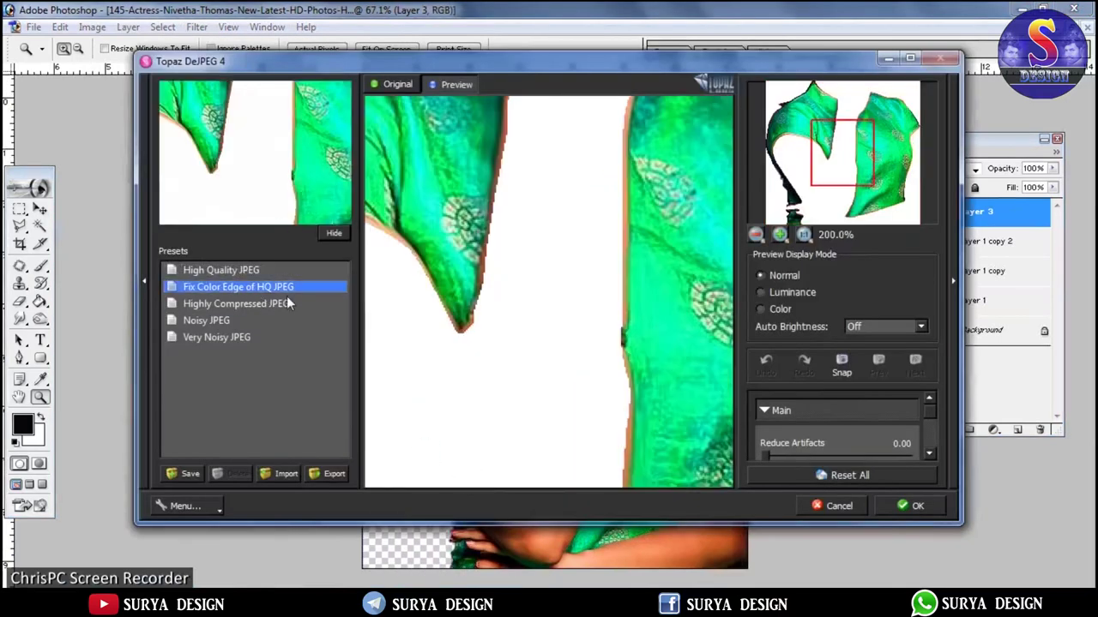
click(881, 460)
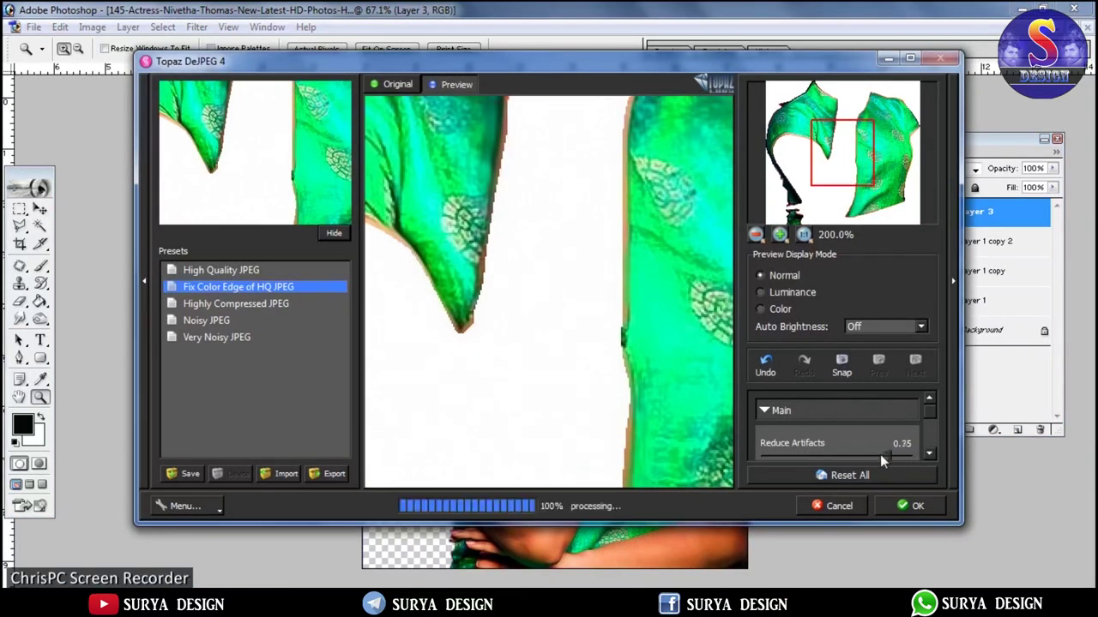
click(257, 269)
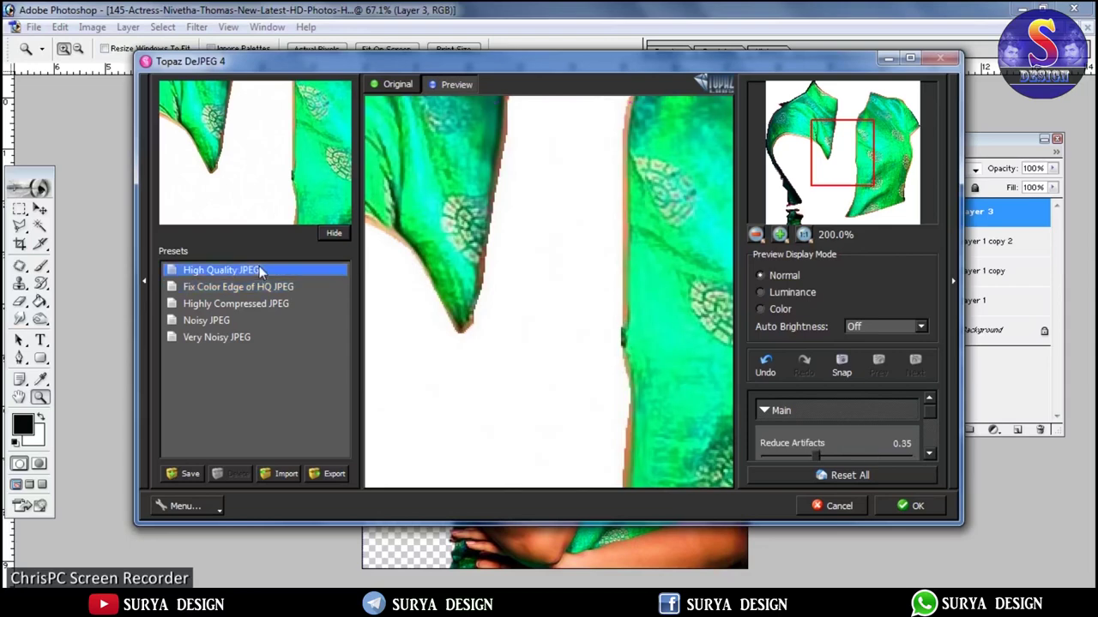
click(289, 303)
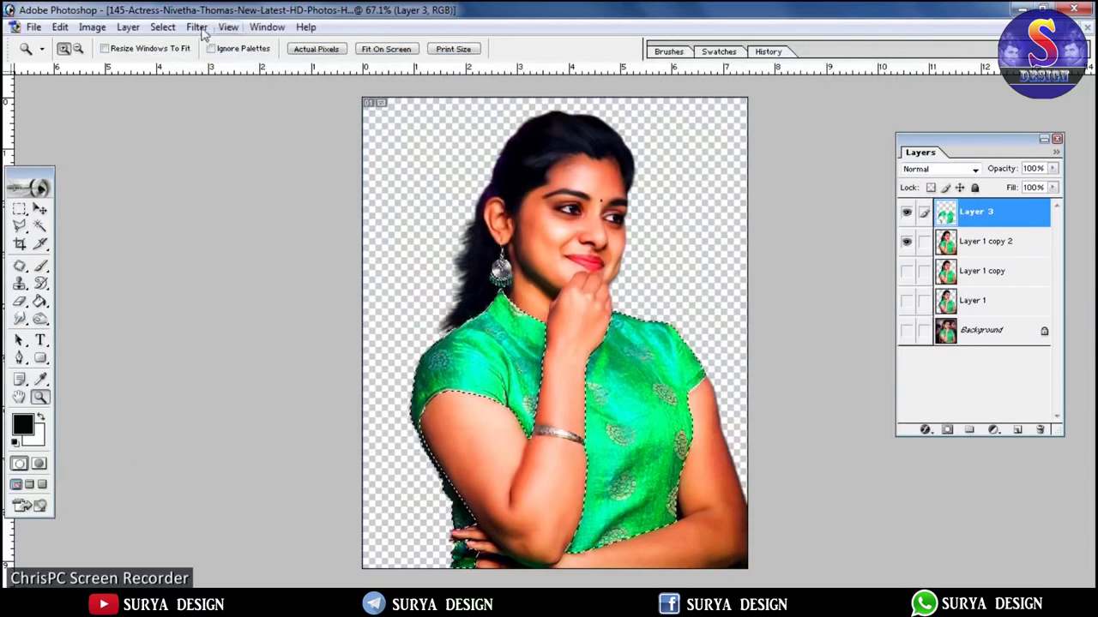
Step: Apply the Topaz DeNoise 5 filter with the JPEG - light preset to the green dress on Layer 3 and clear the selection
click(197, 27)
mouse_move(283, 398)
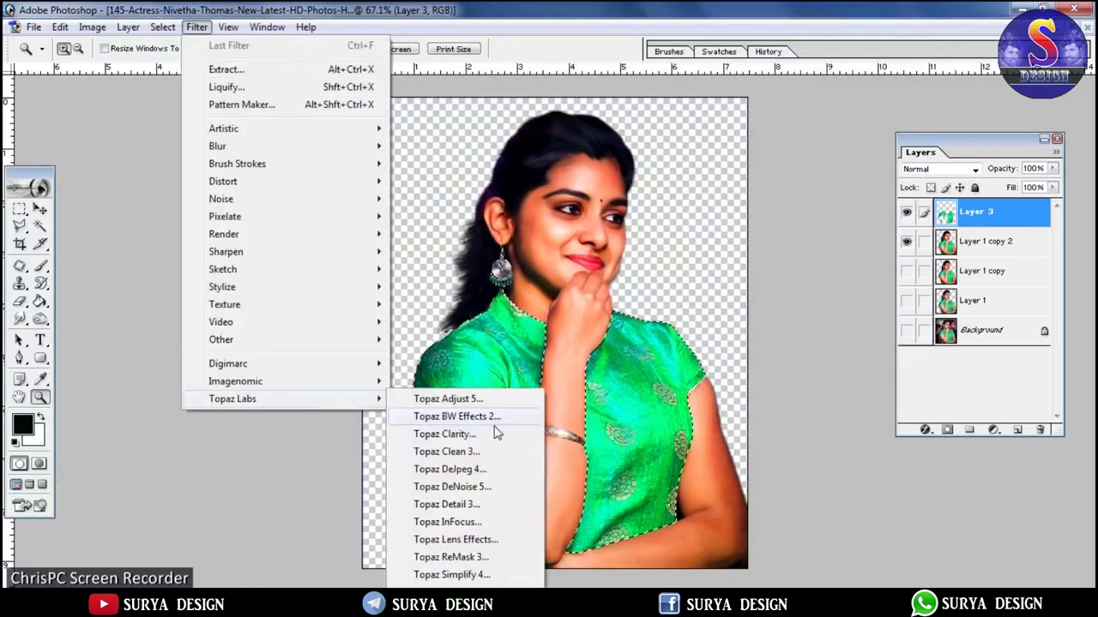
click(452, 486)
click(221, 260)
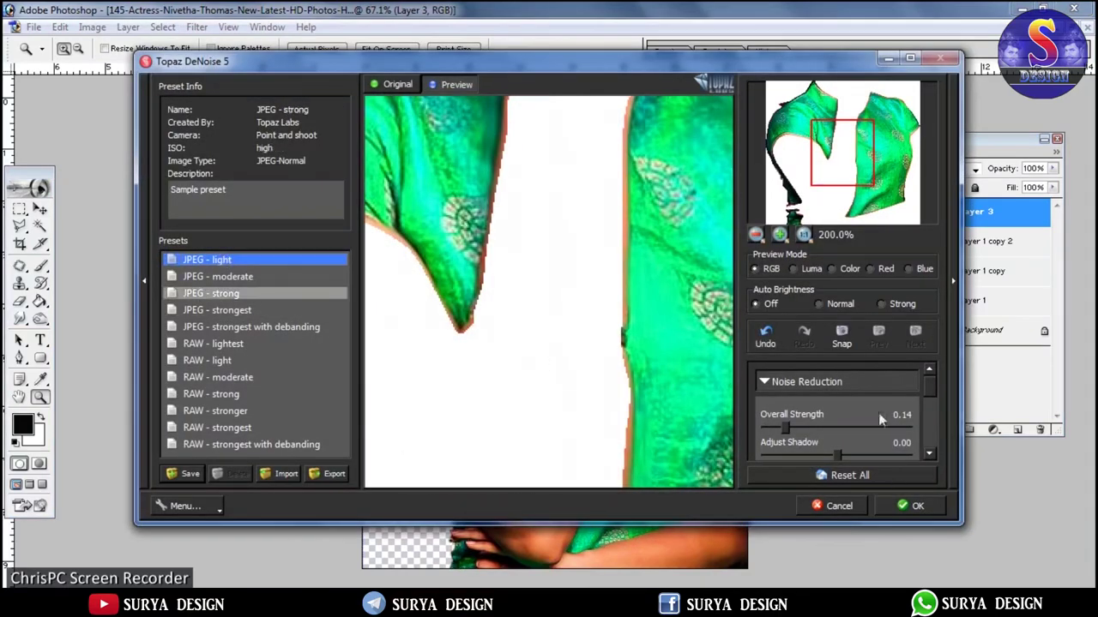
click(911, 506)
click(165, 27)
click(172, 62)
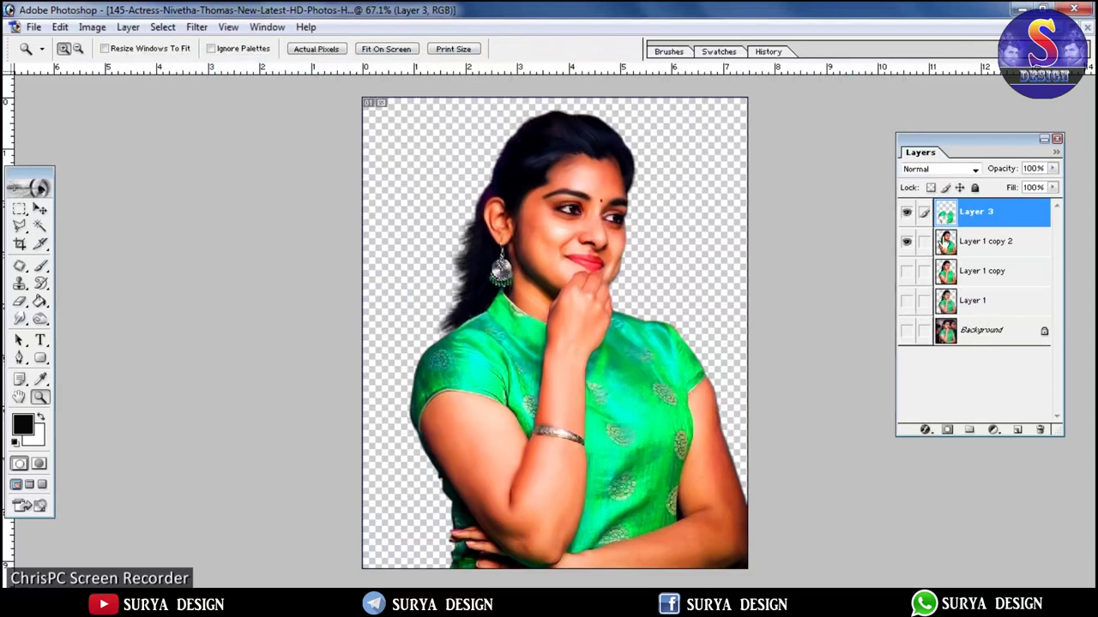
Step: Load the outline of Layer 1 copy 2 as a selection and add a new empty layer above it
right_click(946, 241)
click(950, 248)
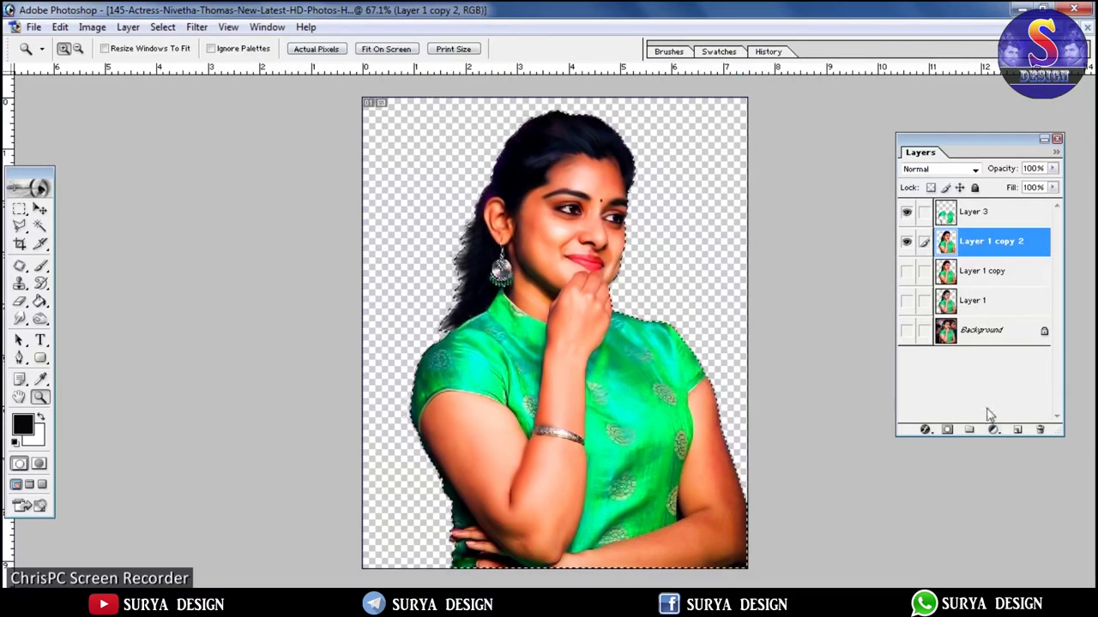
click(1017, 430)
Step: Set the foreground colour to a medium blue
click(40, 379)
click(22, 423)
click(901, 366)
click(873, 315)
click(1023, 269)
Step: Paint soft blue over the hair on Layer 4 at 200% zoom with a 118 px brush at 100% opacity
click(39, 266)
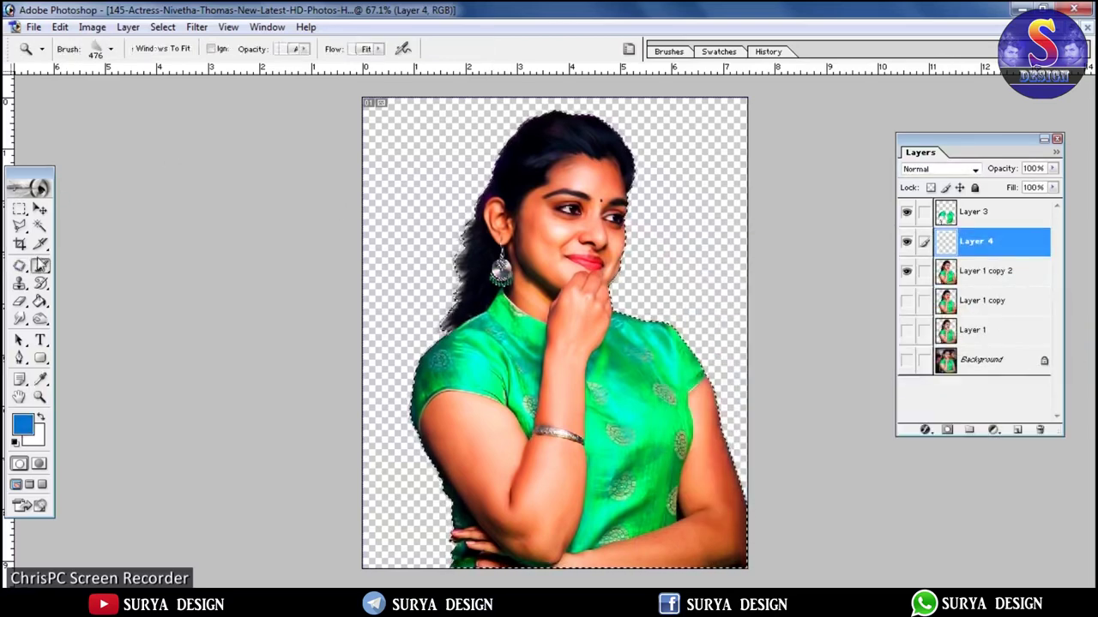
click(111, 48)
drag(159, 89, 130, 89)
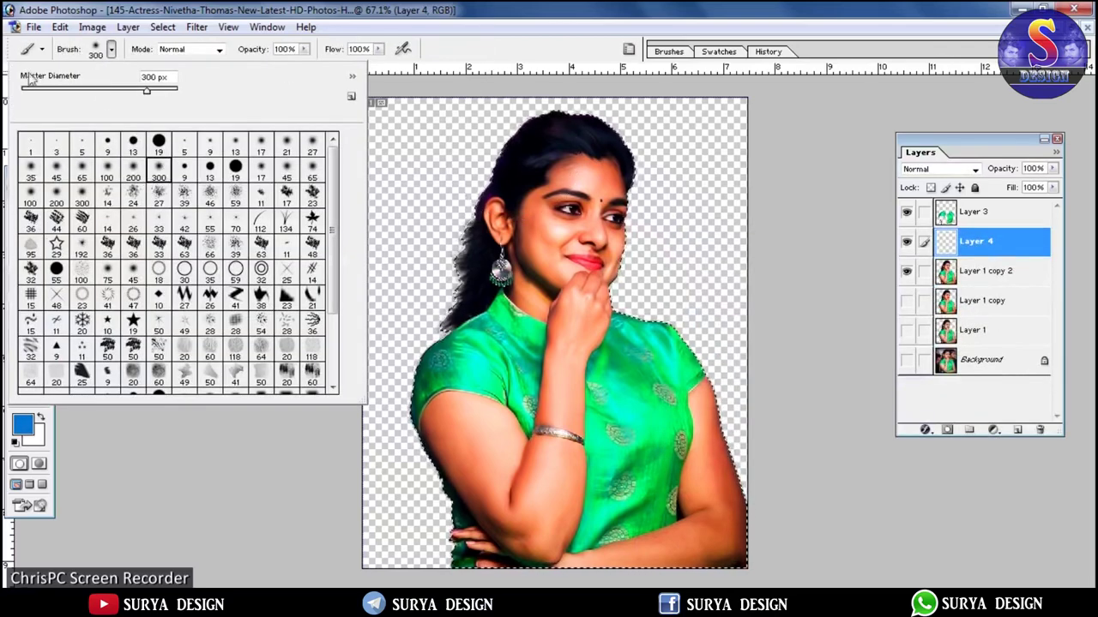
click(119, 444)
click(40, 397)
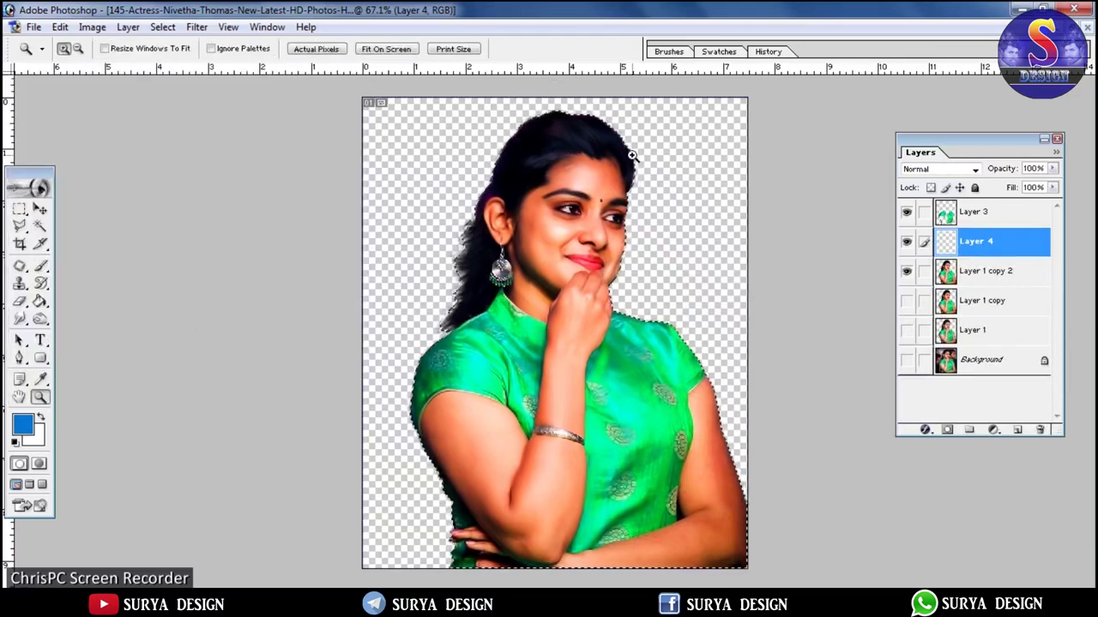
click(631, 155)
click(631, 155)
click(39, 266)
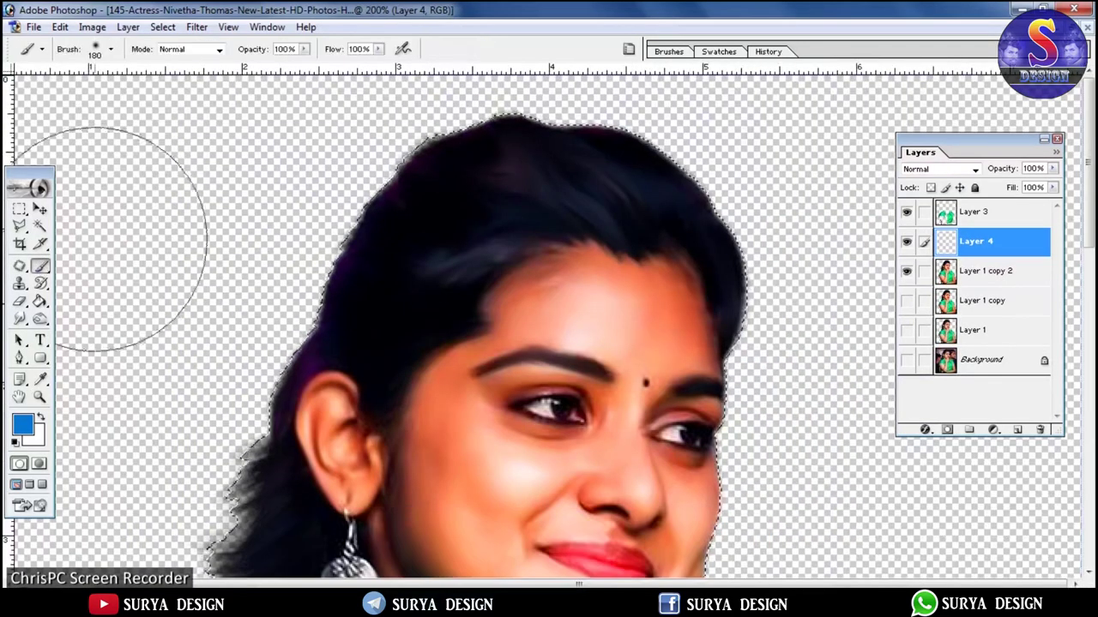
click(110, 50)
click(108, 91)
mouse_move(732, 207)
mouse_down()
mouse_move(459, 131)
mouse_move(437, 146)
mouse_move(412, 233)
mouse_move(191, 436)
mouse_move(267, 380)
mouse_up()
scroll(267, 380, down, 5)
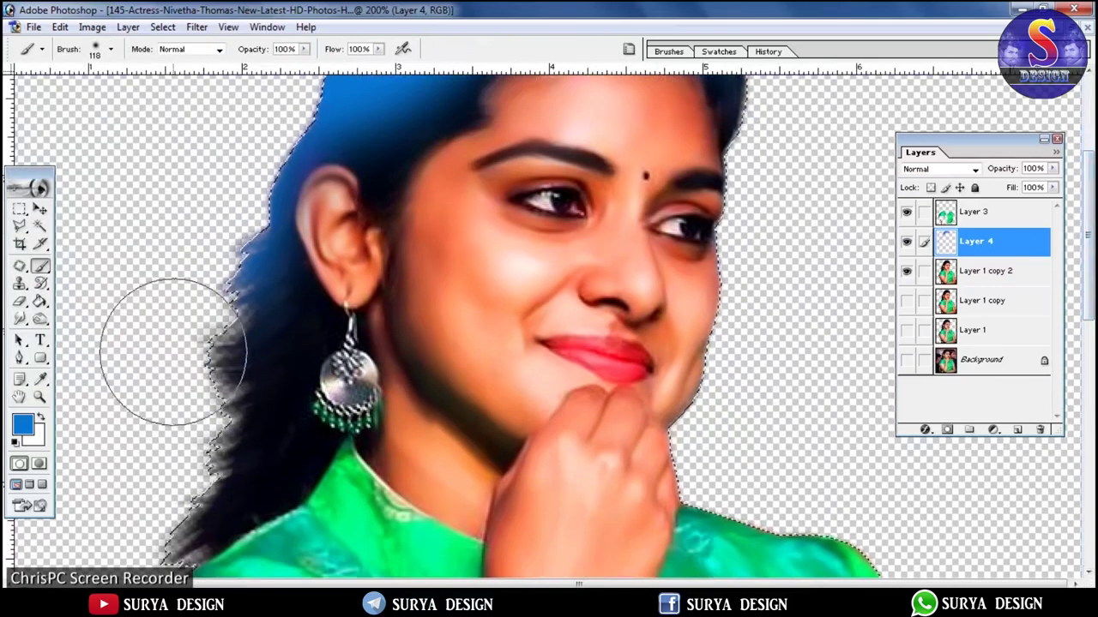
Step: Set the blue hair layer's blending mode to Color and its fill to 77%
click(941, 169)
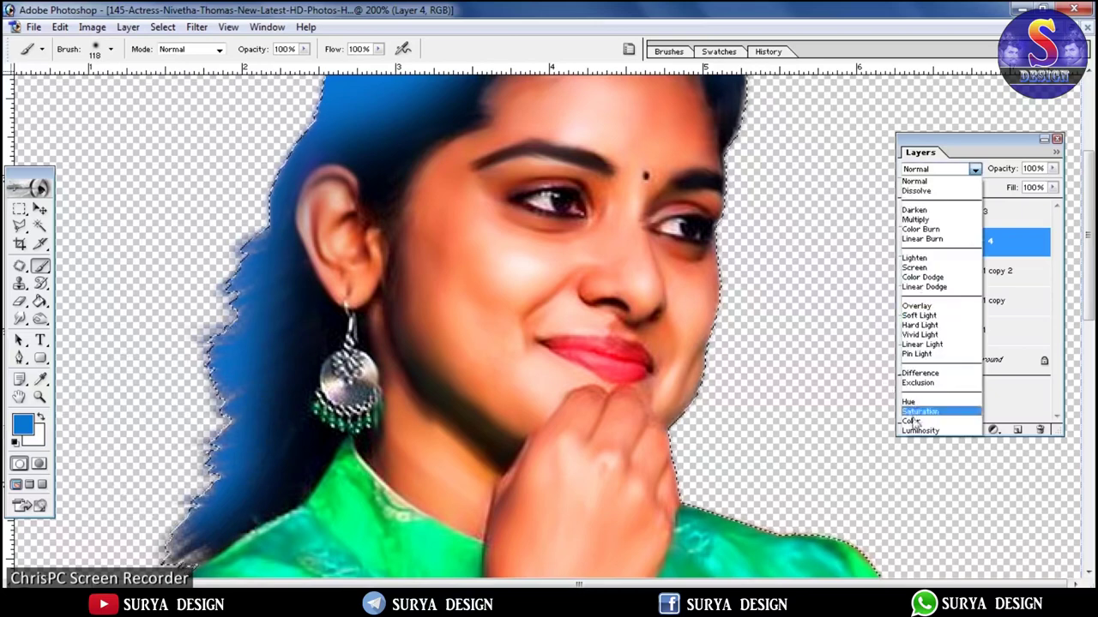
click(926, 411)
scroll(832, 363, up, 5)
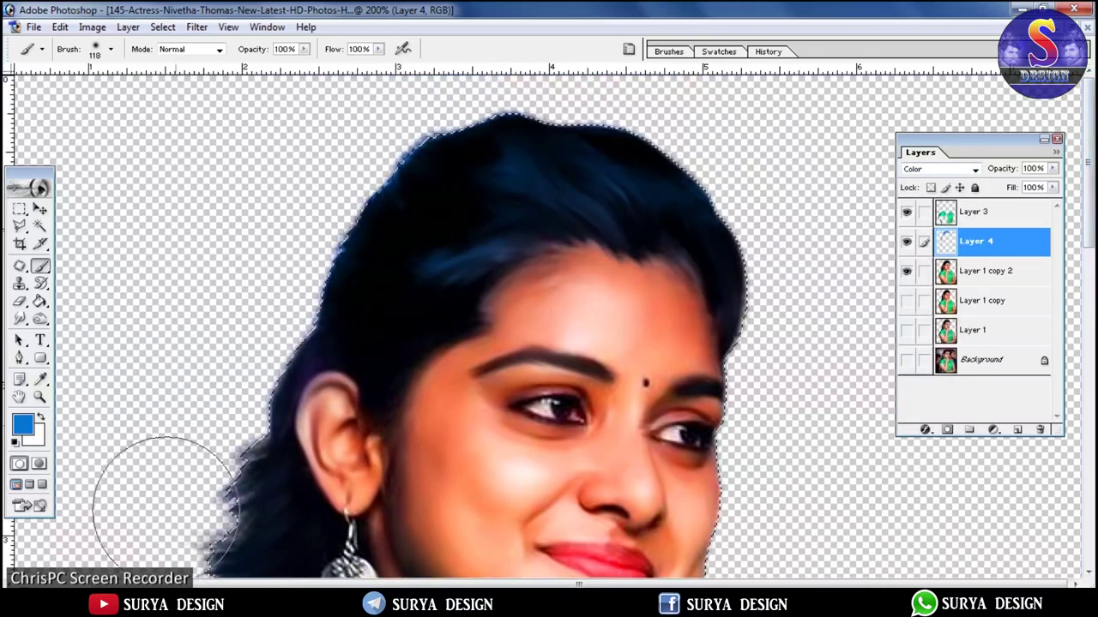
scroll(317, 523, down, 7)
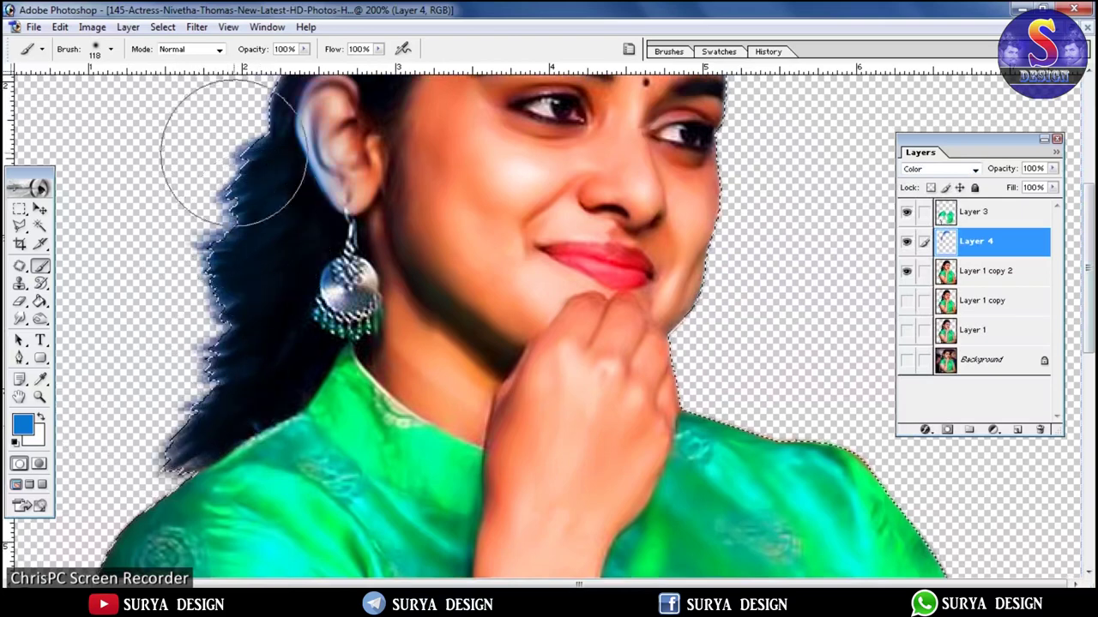
drag(1053, 187, 1037, 212)
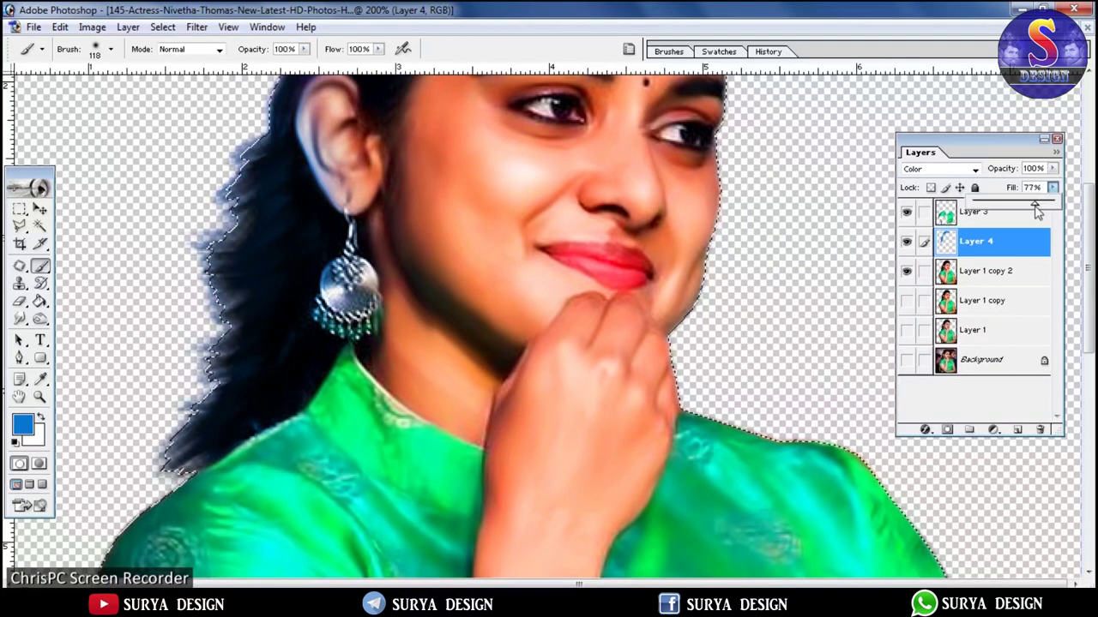
Step: Erase the stray blue tint from the ear on Layer 4 with a 68 px eraser
scroll(515, 326, up, 5)
key(e)
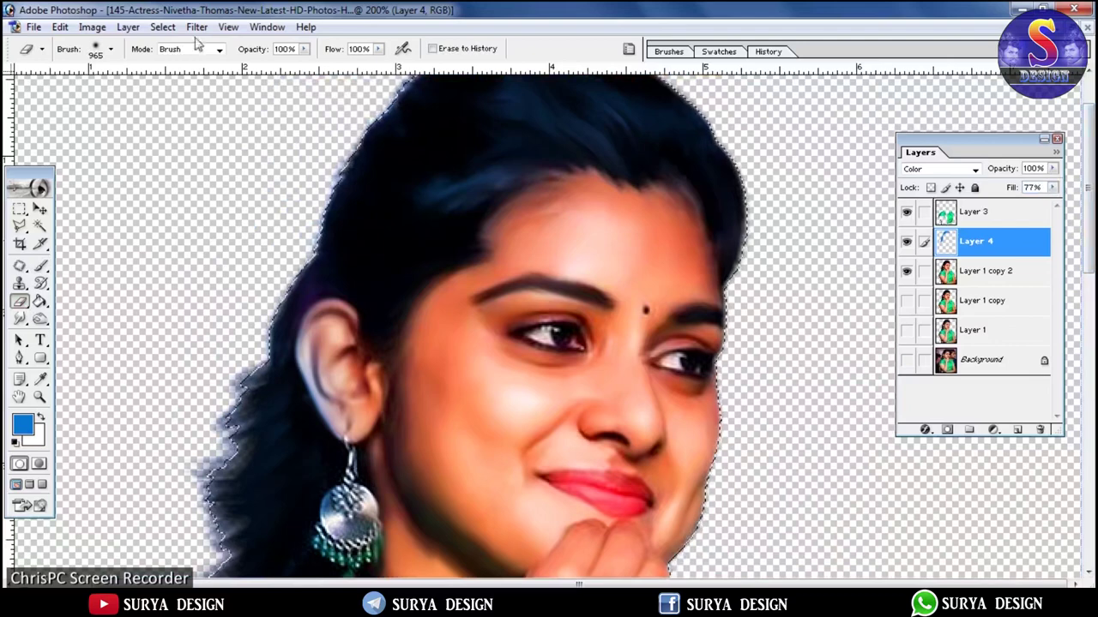
click(111, 49)
double_click(158, 77)
text(68)
key(Return)
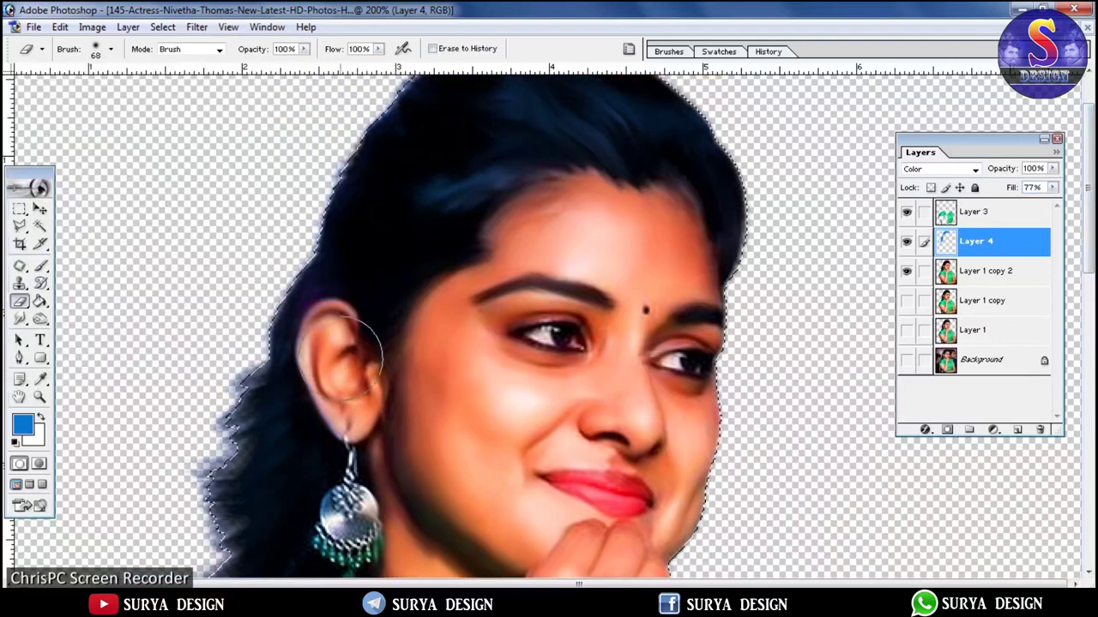
Step: Dodge the hair strands on Layer 1 copy 2 with a 50 px brush, range Midtones, exposure 29%
drag(41, 319, 94, 331)
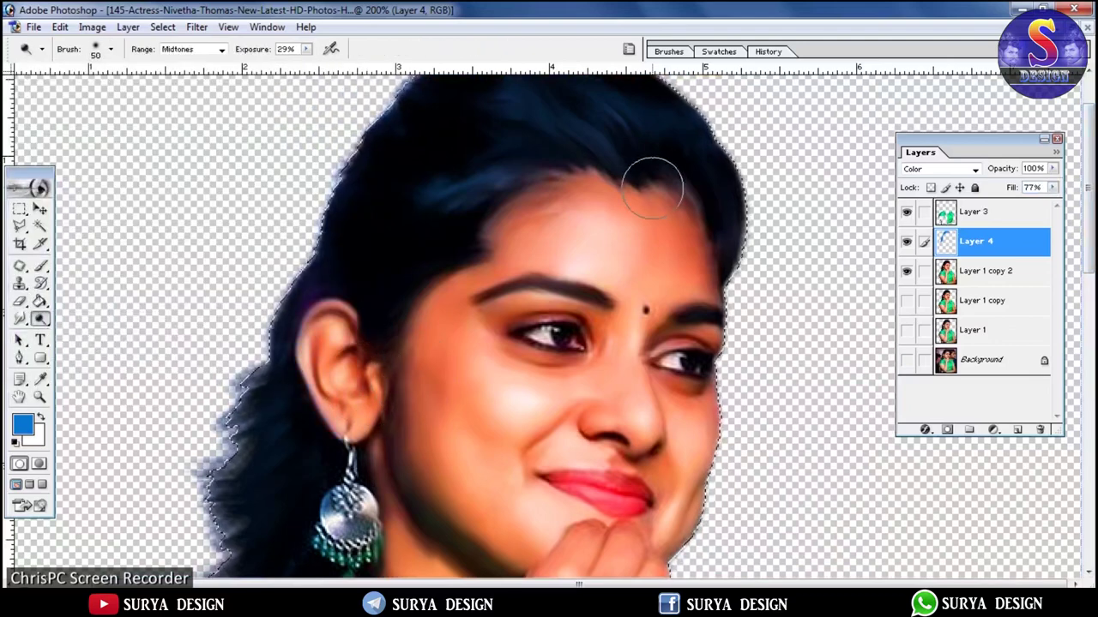
click(986, 271)
scroll(558, 257, up, 2)
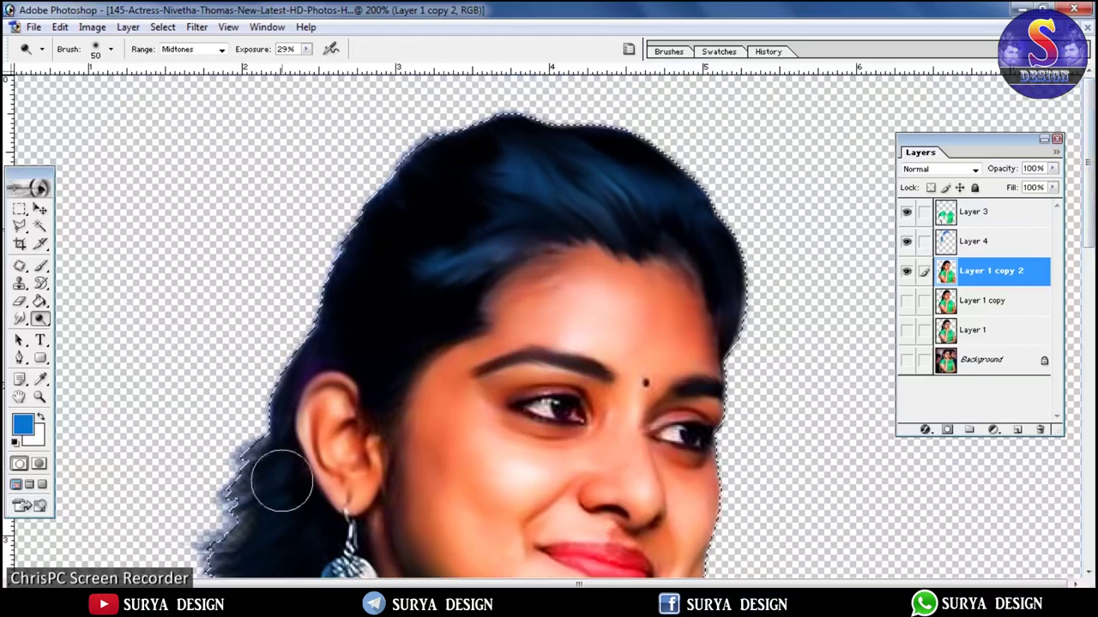
scroll(863, 245, down, 3)
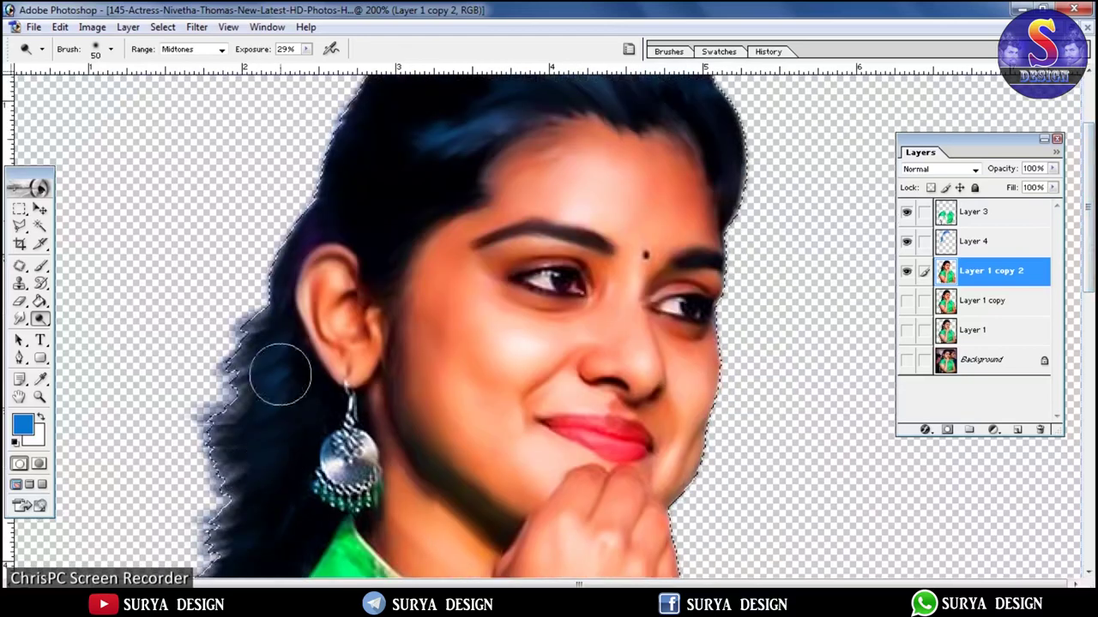
scroll(232, 549, down, 5)
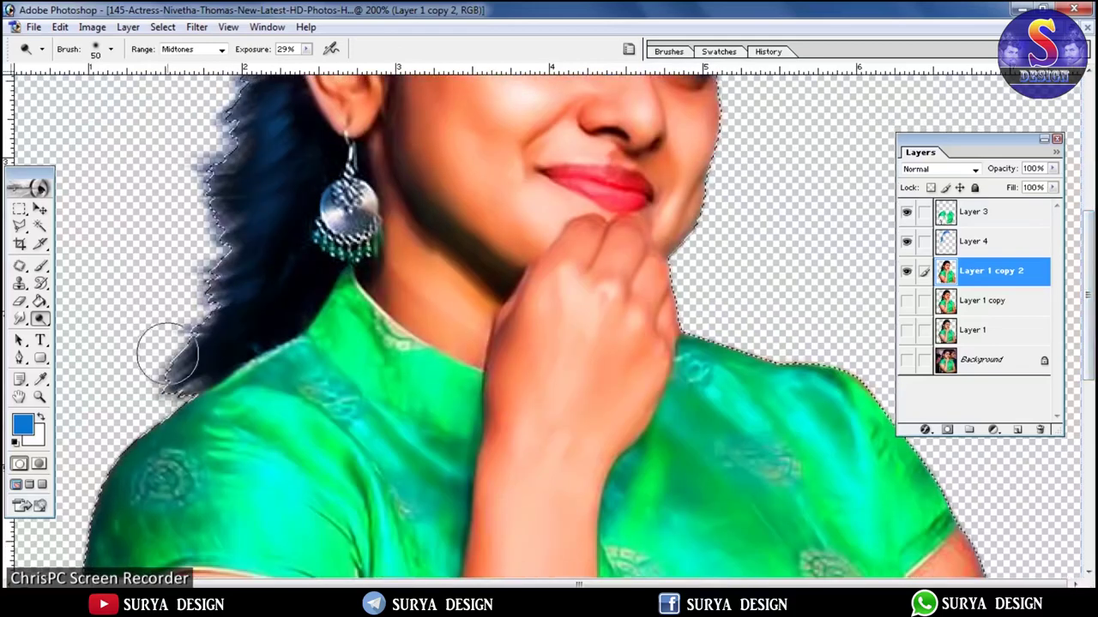
scroll(176, 410, up, 8)
Step: Set the paint brush to 63 px and the foreground colour to magenta-purple C81AE7
key(b)
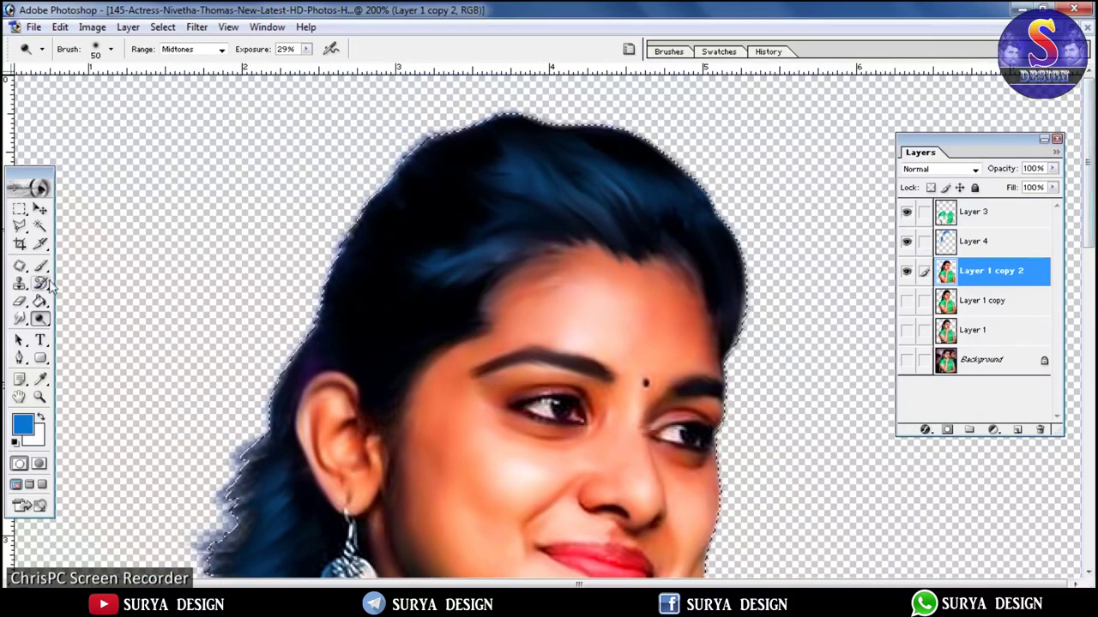
click(99, 55)
drag(90, 92, 64, 91)
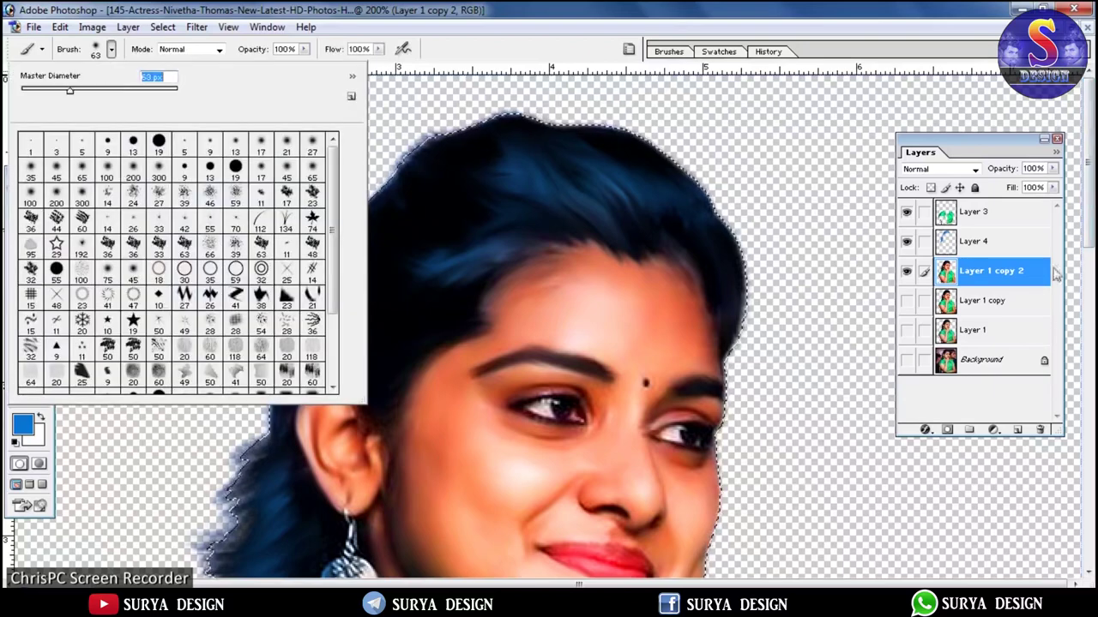
drag(1091, 185, 1093, 259)
click(23, 423)
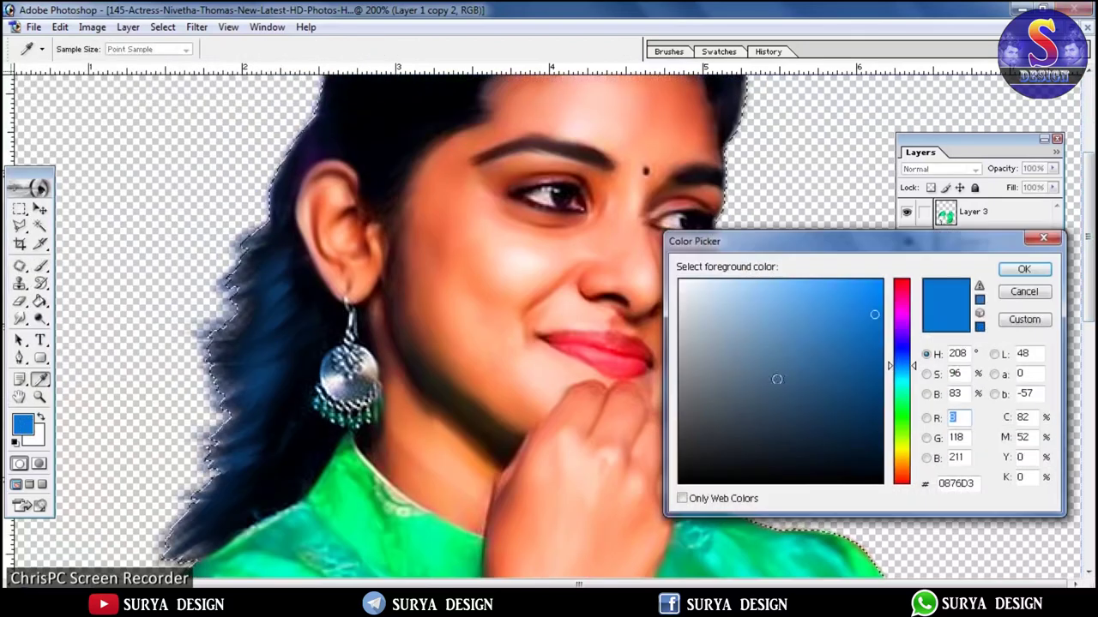
click(899, 320)
click(858, 298)
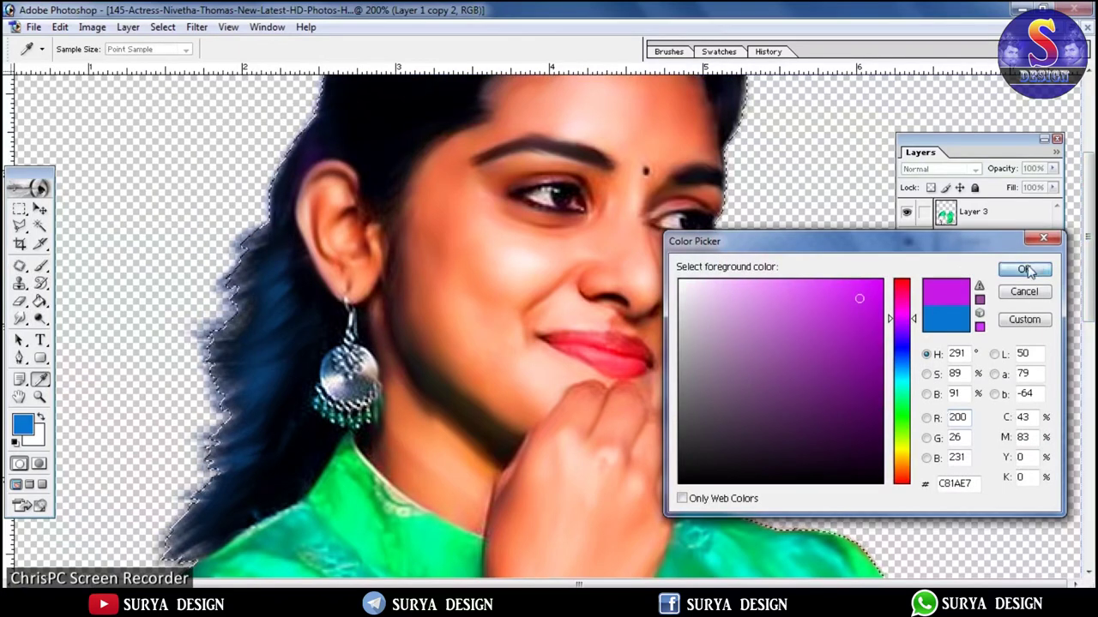
click(1024, 270)
Step: Try painting magenta over the cheek on Layer 4, and revert the brush strokes
click(974, 244)
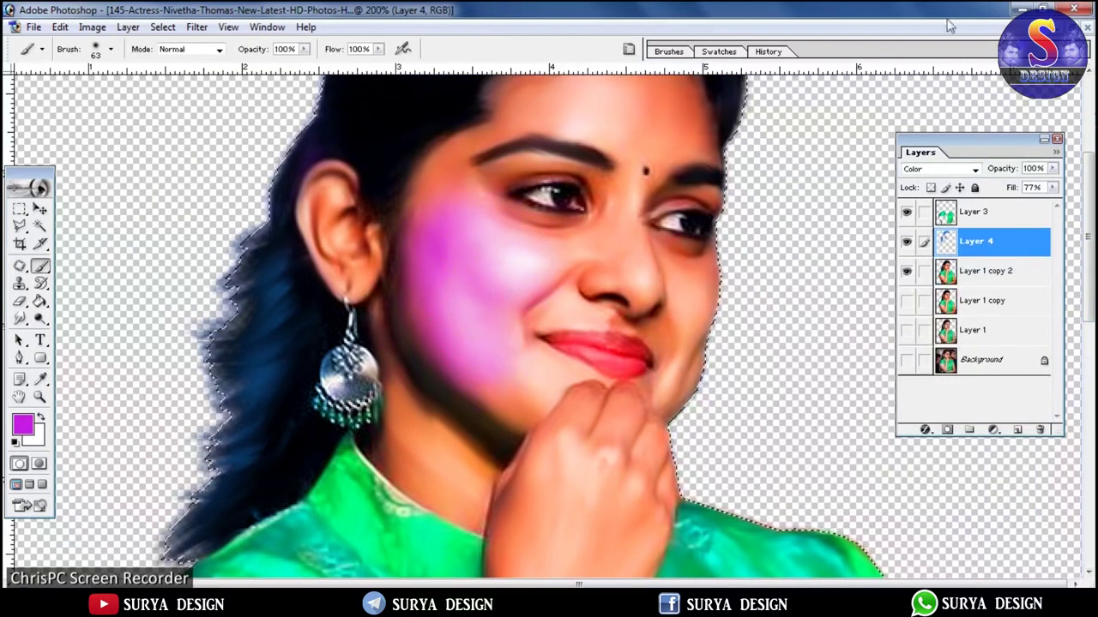
click(768, 51)
click(810, 353)
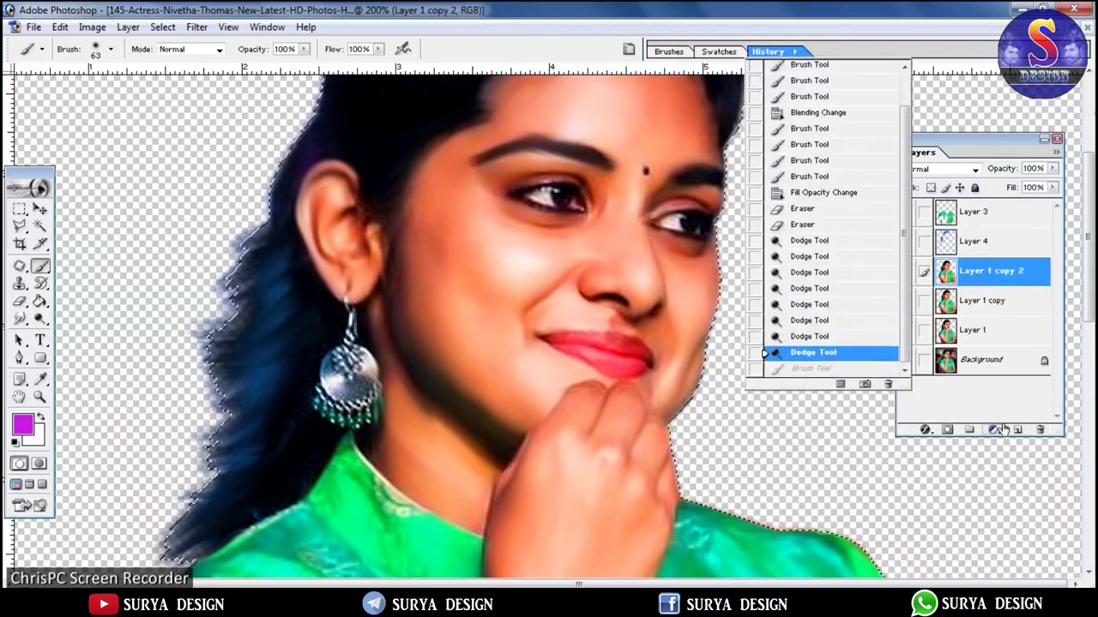
Step: Paint a magenta blush along the cheek and jaw on a new Color-mode layer above Layer 1 copy 2, at 35% opacity and 69% fill
click(1016, 429)
click(939, 169)
click(958, 410)
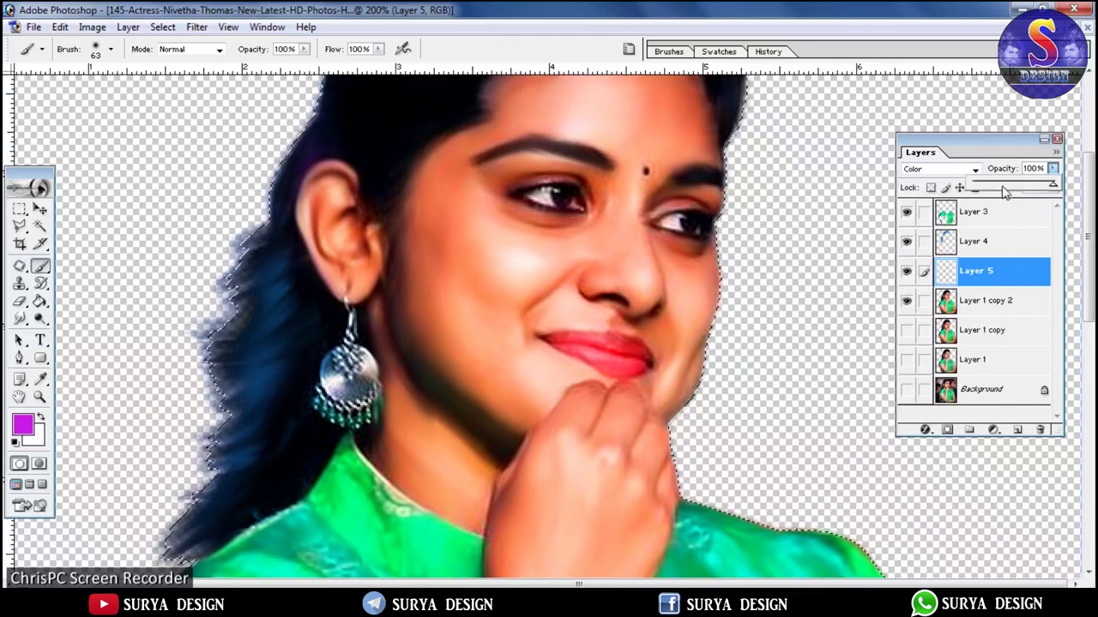
drag(476, 223, 448, 295)
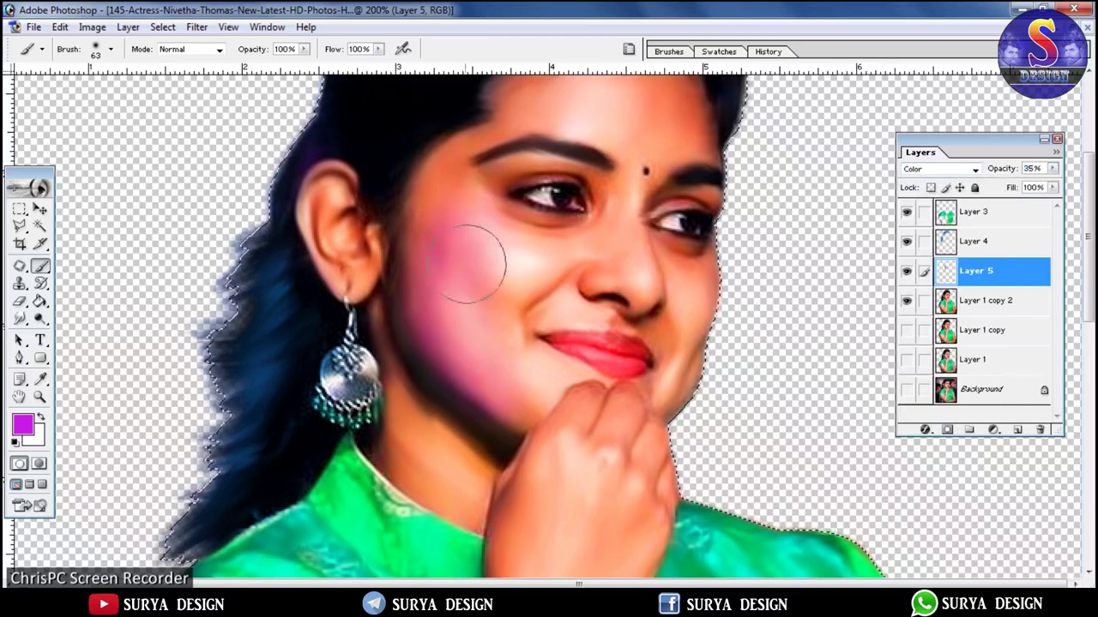
mouse_move(497, 363)
mouse_down()
mouse_move(437, 237)
mouse_move(443, 195)
mouse_up()
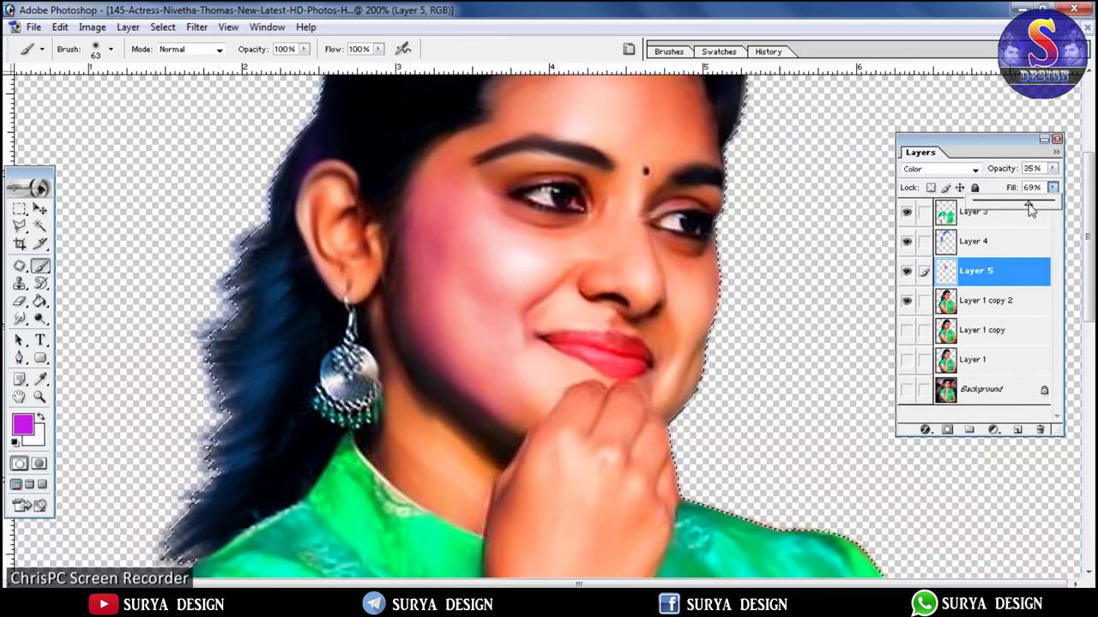
Step: Try tinting the cheek on the far side of the face with orange-yellow on Layer 5, and revert the strokes
click(29, 426)
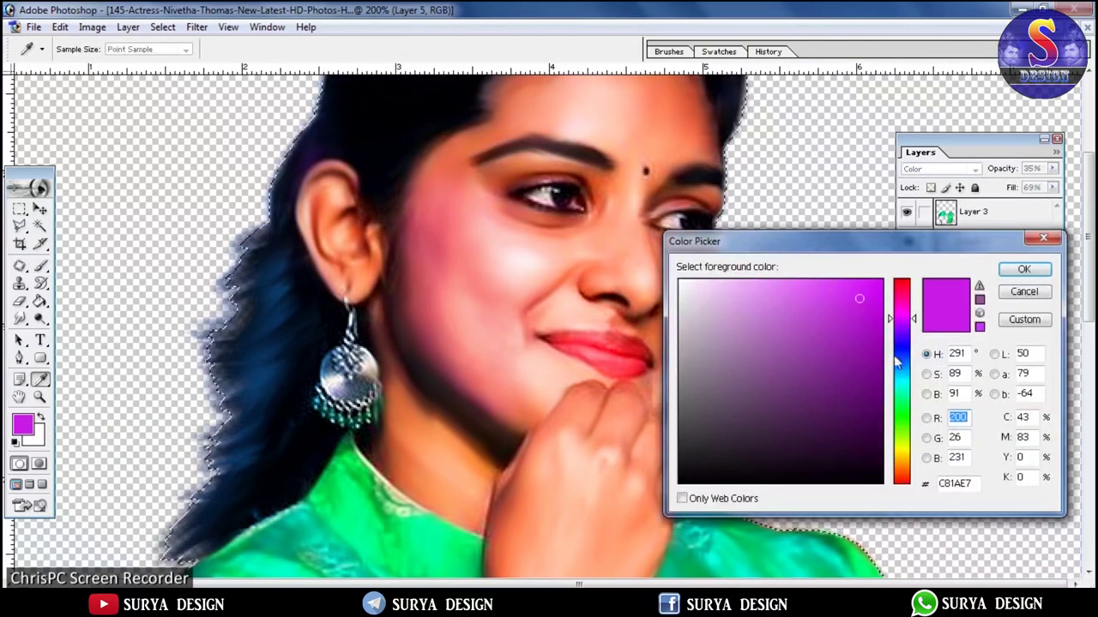
click(903, 468)
drag(911, 448, 890, 464)
click(1025, 271)
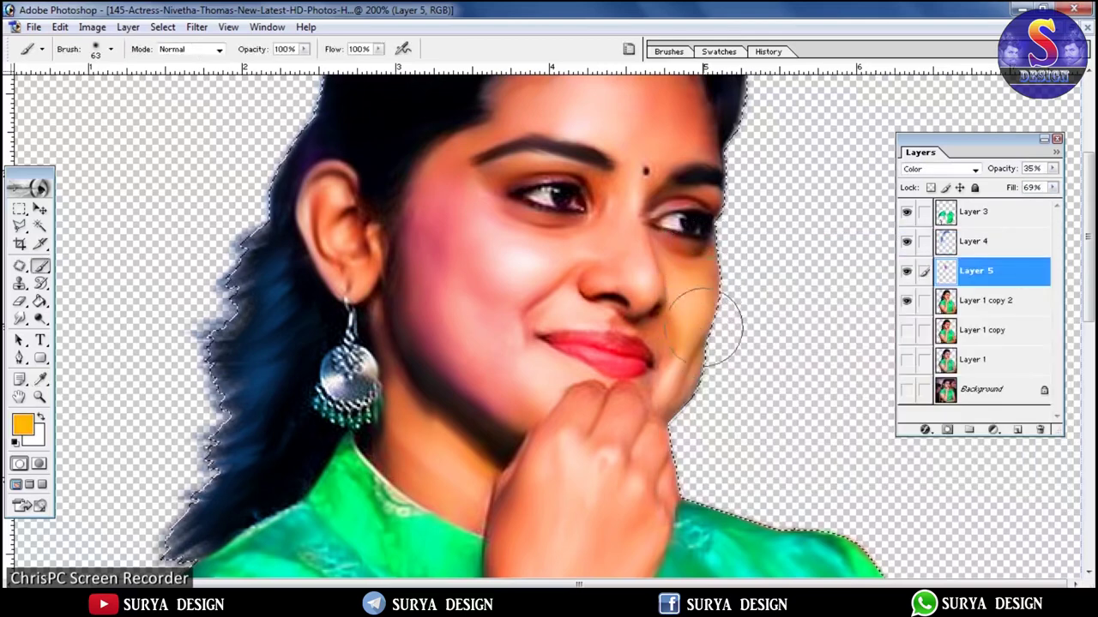
click(768, 51)
click(831, 336)
Step: Fit the whole image on screen and clear the selection around the portrait
click(39, 397)
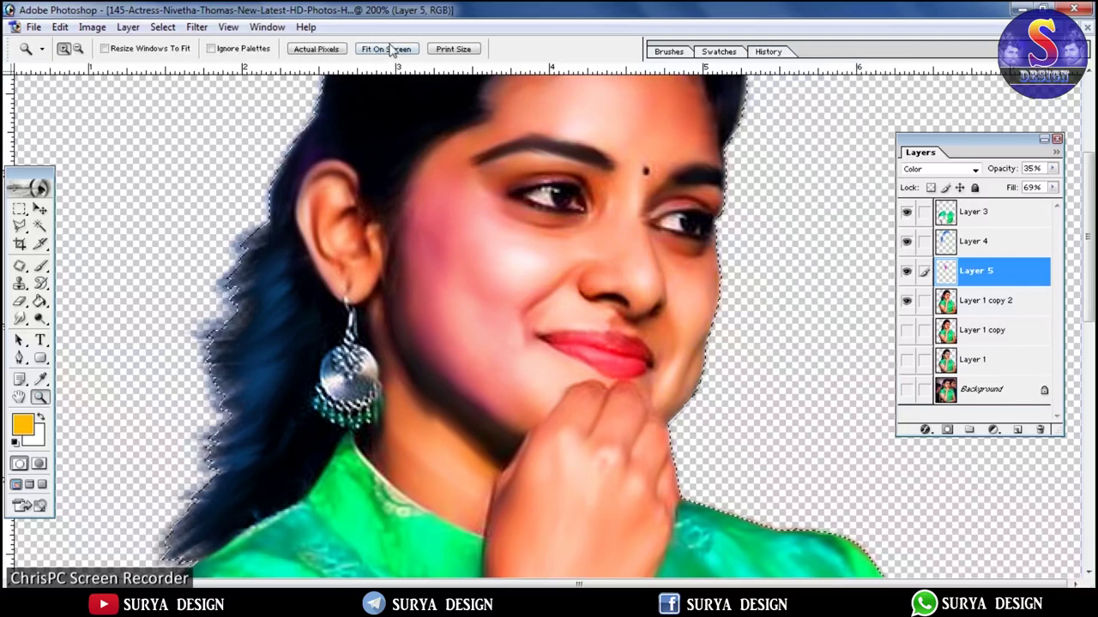
click(386, 49)
click(163, 27)
click(181, 66)
Step: Show Layer 1 and fill a new layer directly above it with solid black
click(980, 369)
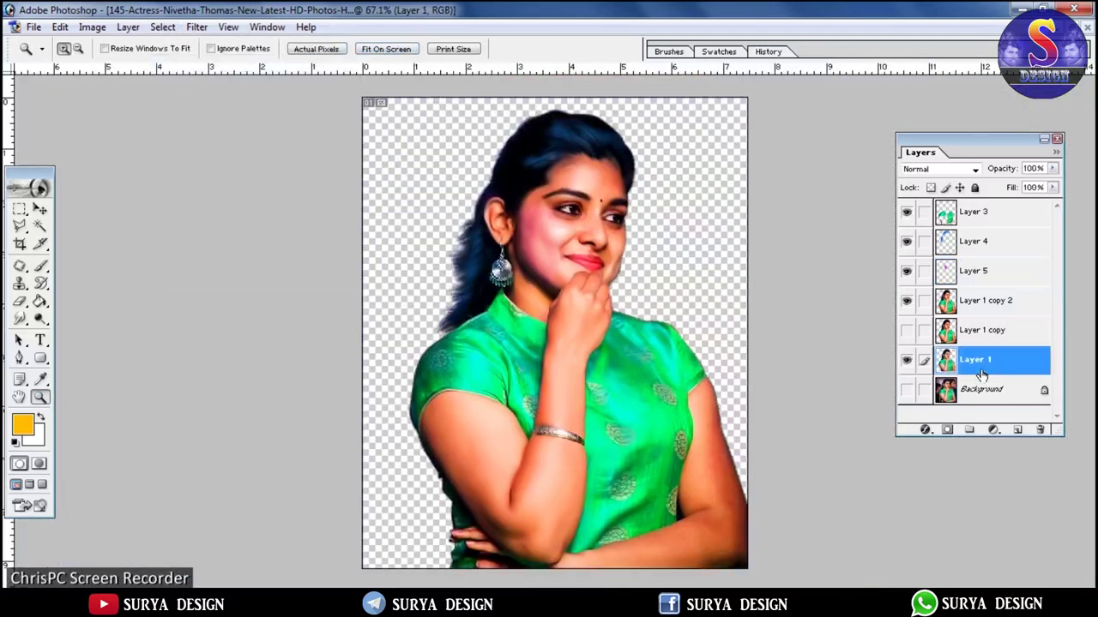
click(908, 301)
click(908, 301)
click(1013, 431)
click(24, 426)
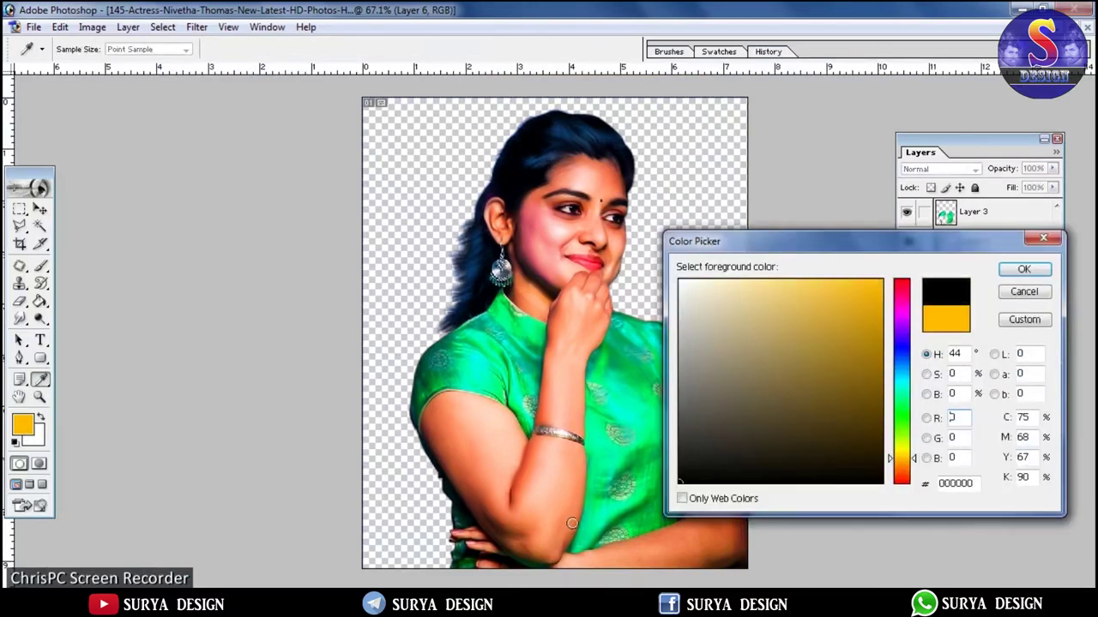
click(1024, 270)
key(z)
click(39, 301)
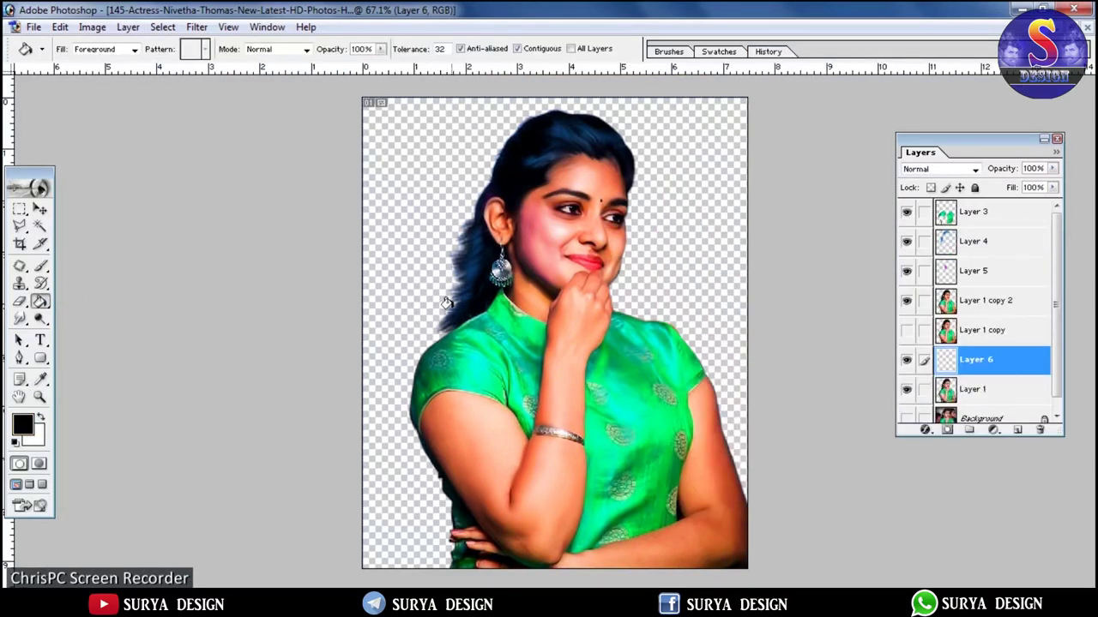
click(446, 303)
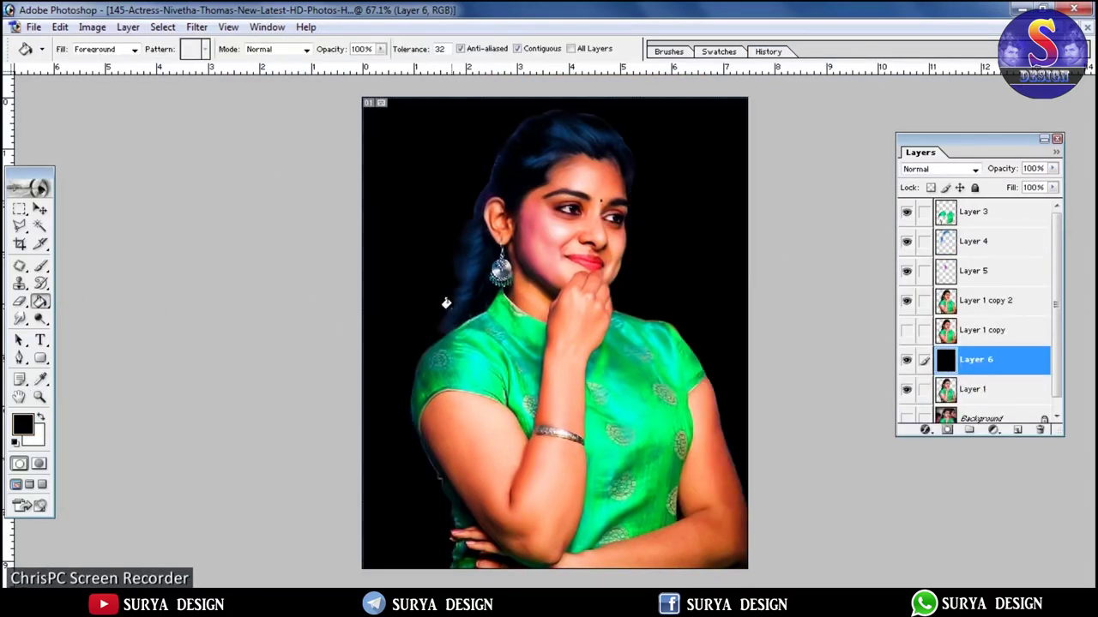
Step: Choose an irregular textured brush tip at 384 px and add a new empty layer above the black Layer 6
click(41, 265)
click(111, 49)
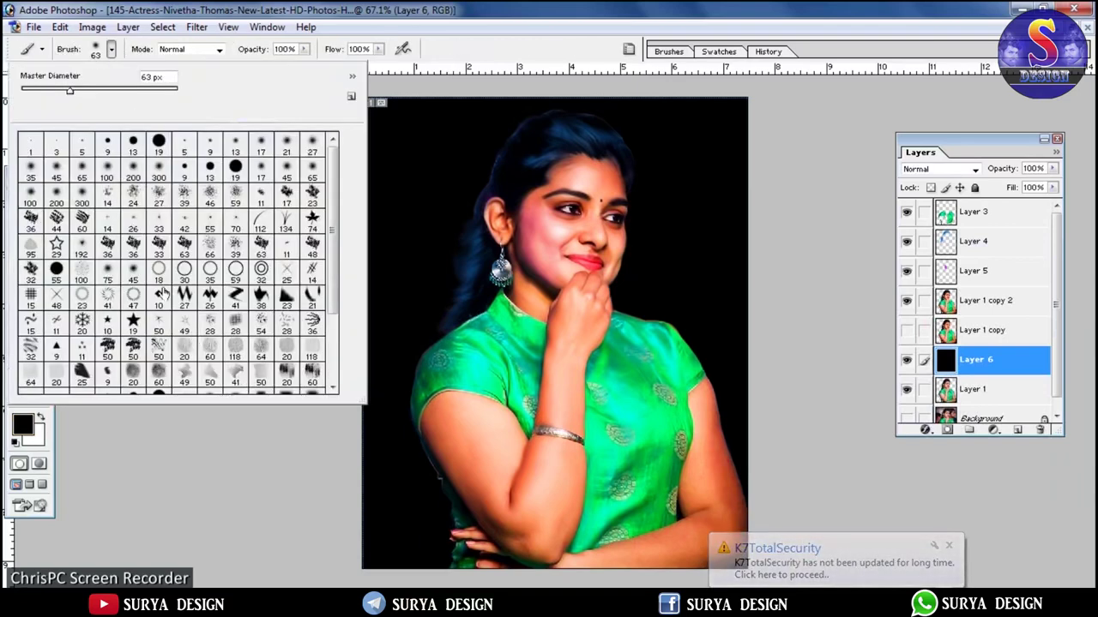
click(206, 374)
double_click(152, 76)
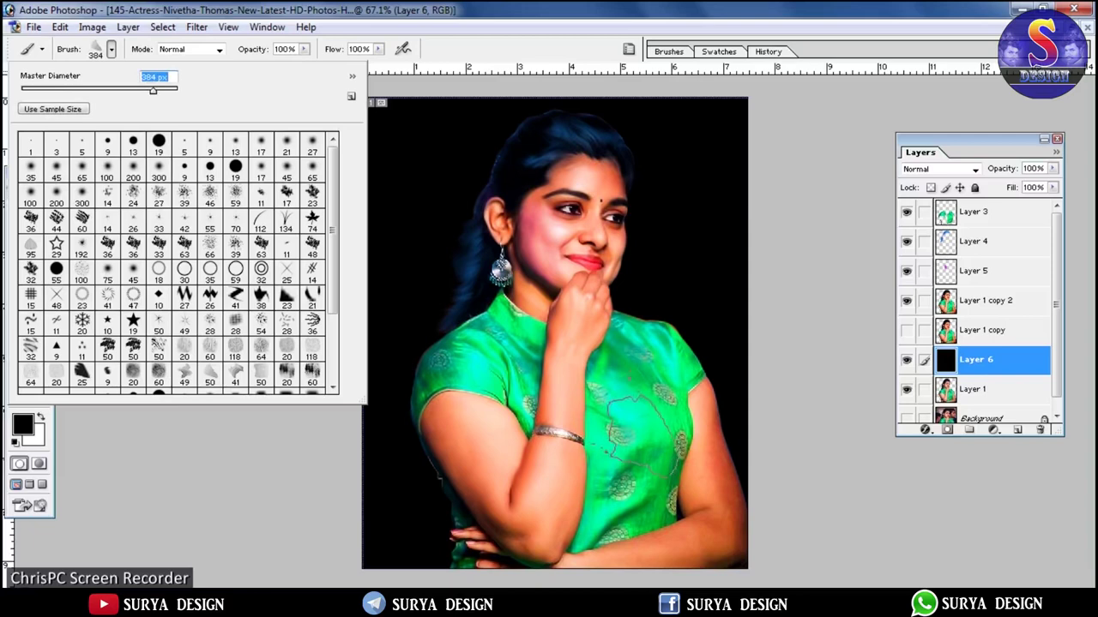
text(384)
key(Return)
click(1016, 430)
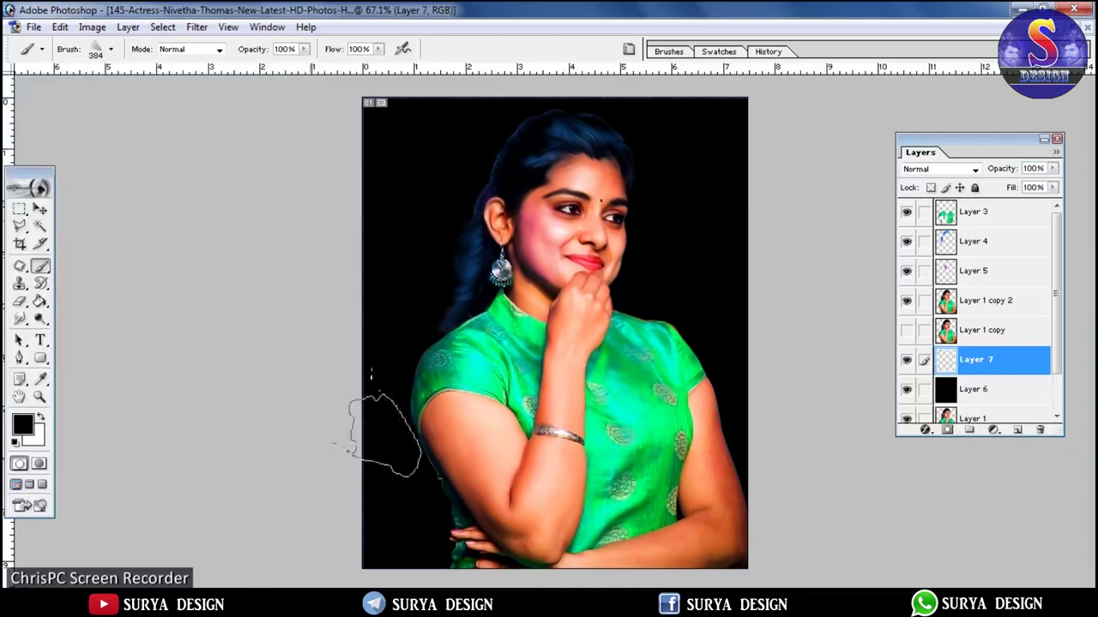
Step: Paint bright blue on the backdrop around the head on Layer 7, enlarging the textured brush to 820 px
click(23, 424)
click(901, 347)
click(879, 281)
click(1023, 270)
click(642, 255)
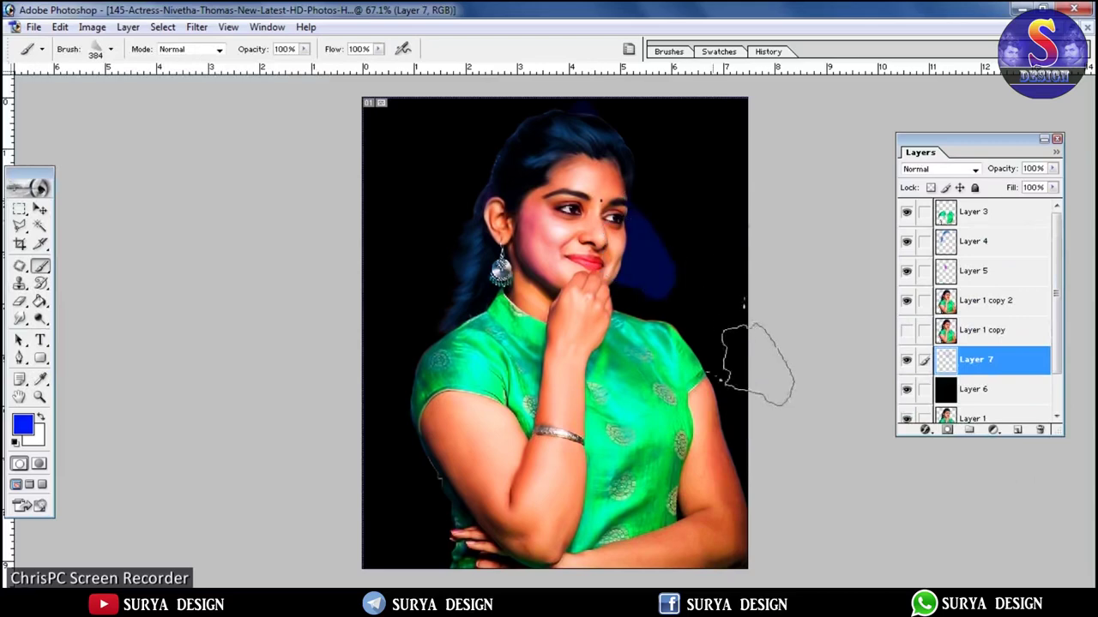
click(110, 48)
click(591, 171)
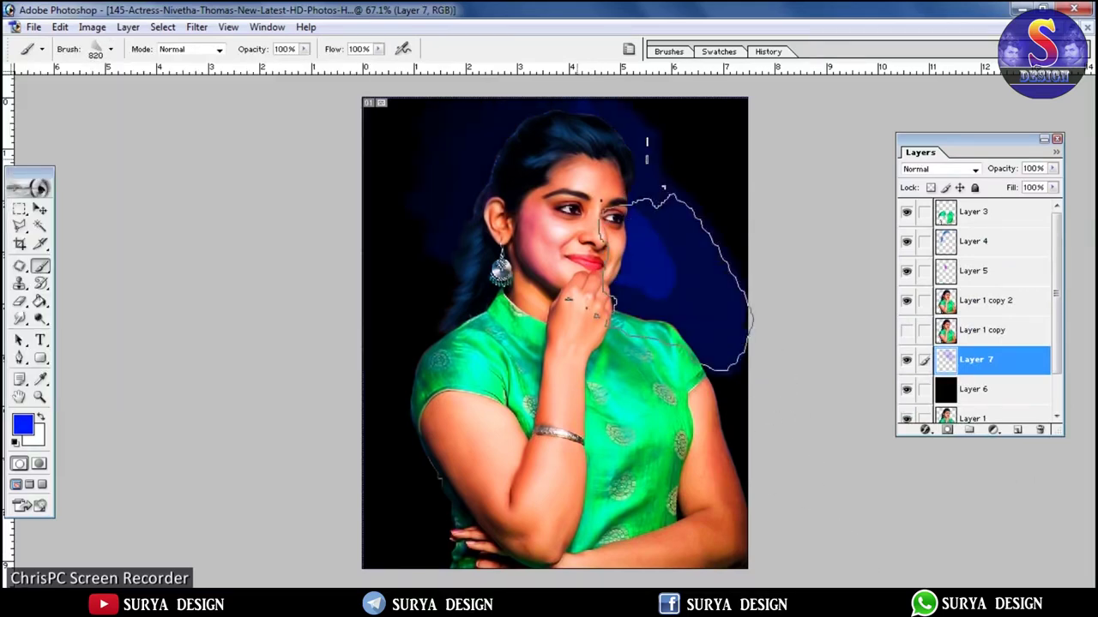
Step: Paint magenta FF00FC on the backdrop behind the hair, above the shoulder
click(26, 432)
click(898, 314)
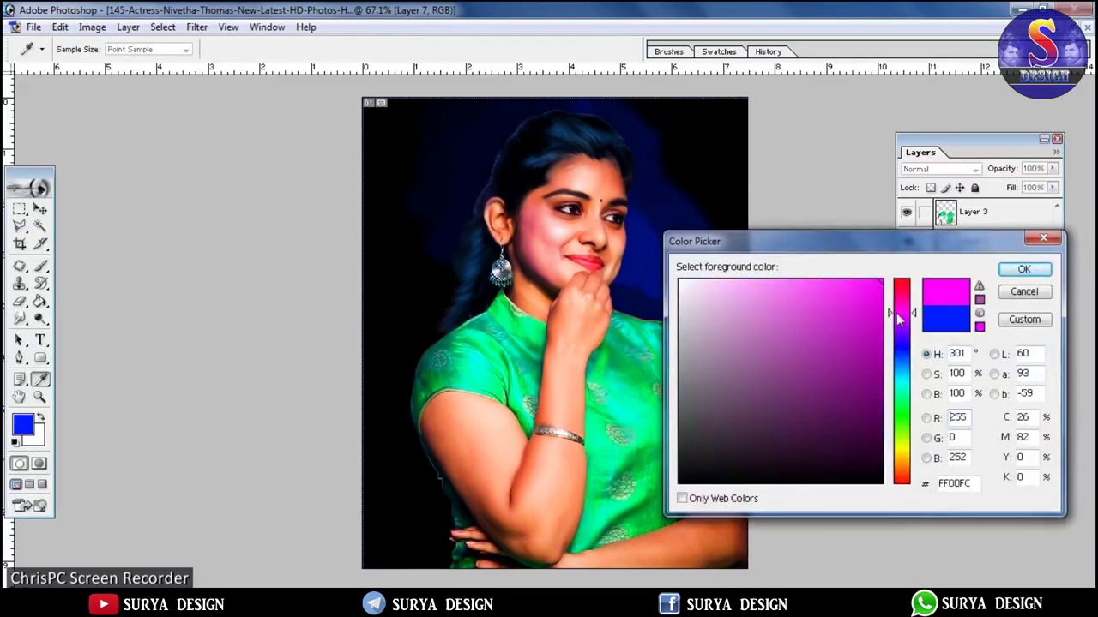
click(1023, 271)
click(176, 377)
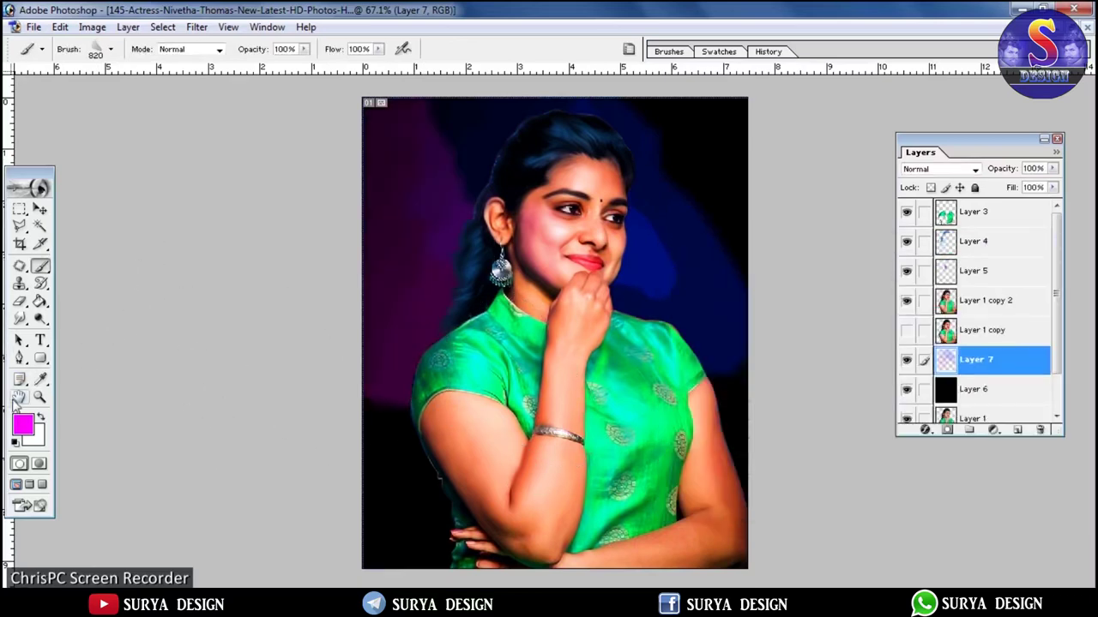
Step: Paint green 00FF00 patches on the backdrop beside the folded arm and in the opposite upper corner
click(23, 423)
click(902, 421)
click(1024, 269)
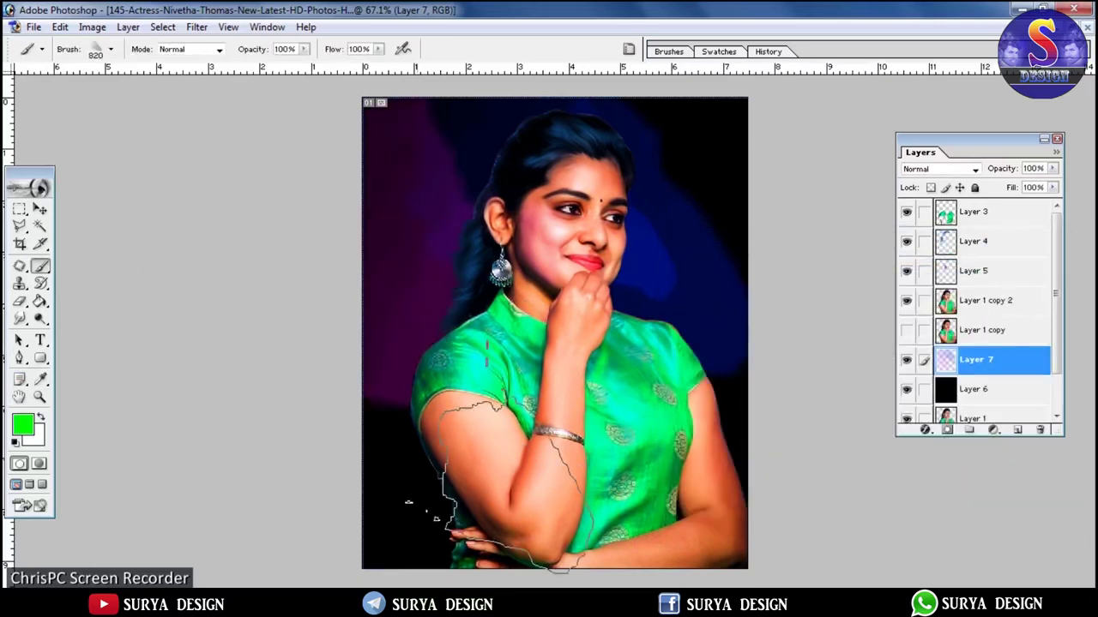
click(412, 497)
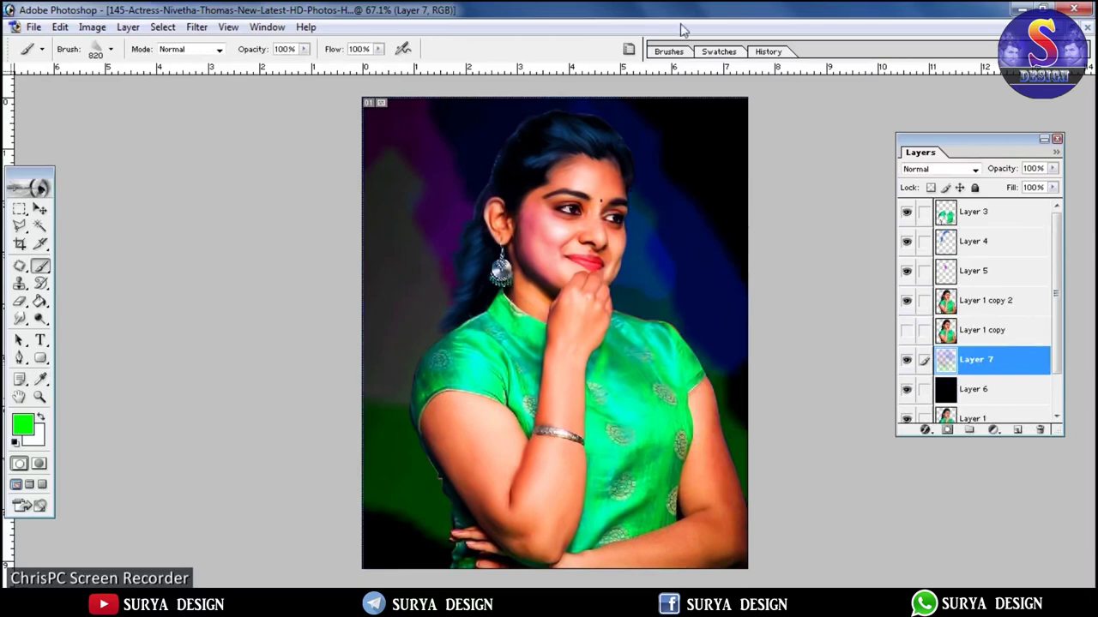
click(815, 172)
Step: Paint light sky-blue patches on the backdrop beside the folded arm and beyond the opposite shoulder
click(23, 423)
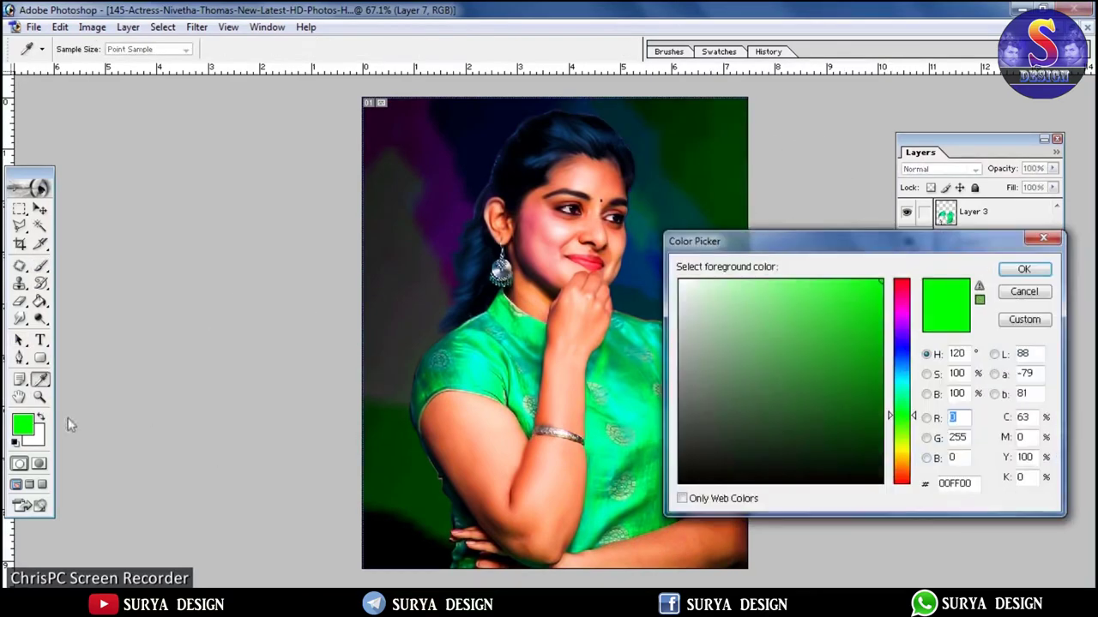
click(903, 377)
click(1023, 271)
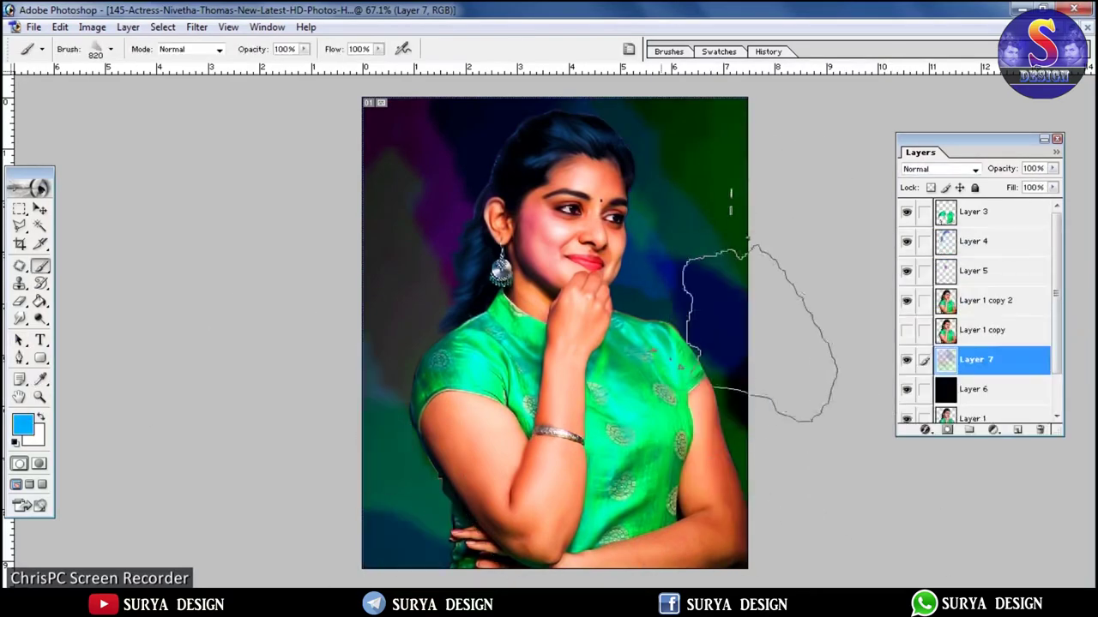
click(806, 326)
Step: Raise the saturation of the painted backdrop on Layer 7 to +45 with Hue/Saturation
click(86, 28)
mouse_move(137, 66)
click(318, 198)
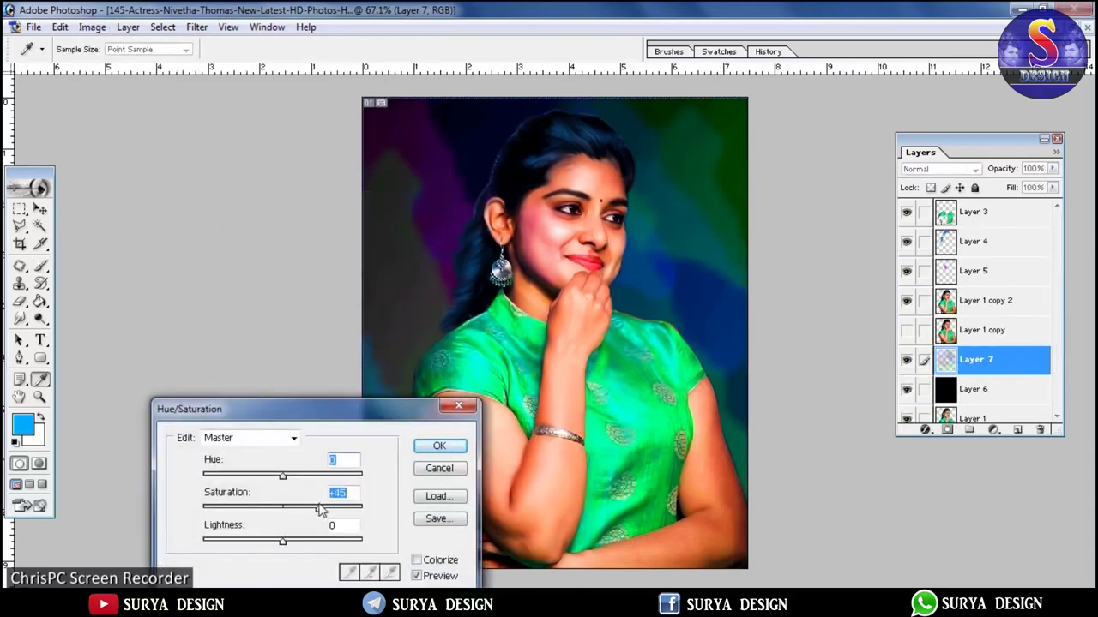
click(439, 446)
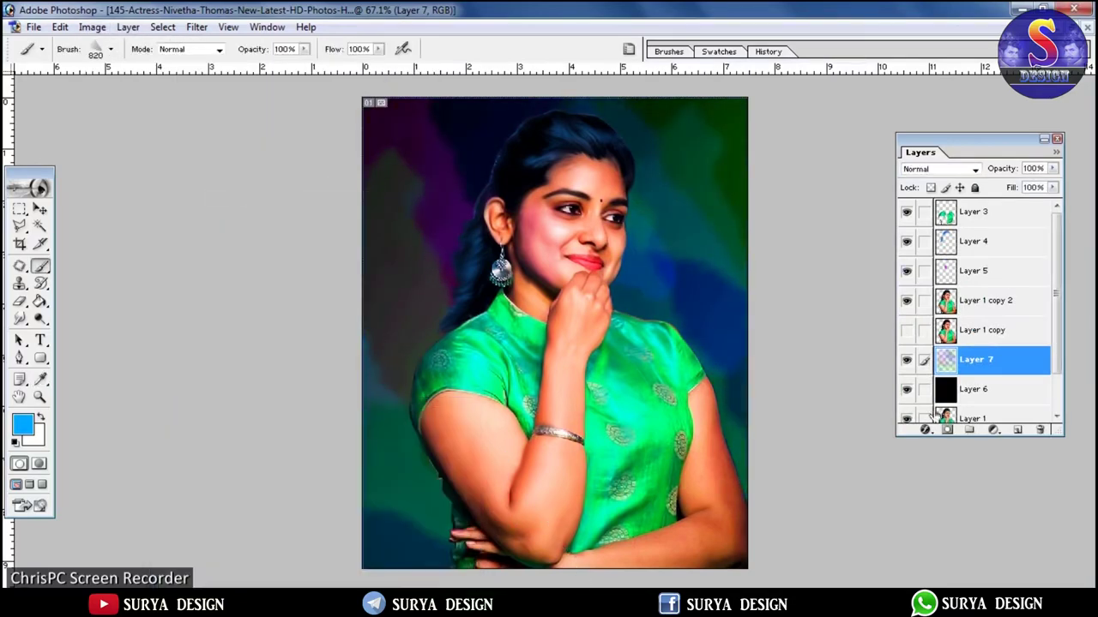
Step: Duplicate the painted backdrop layer, Layer 7, to intensify its colours
click(128, 28)
mouse_move(147, 43)
click(392, 120)
key(ctrl+d)
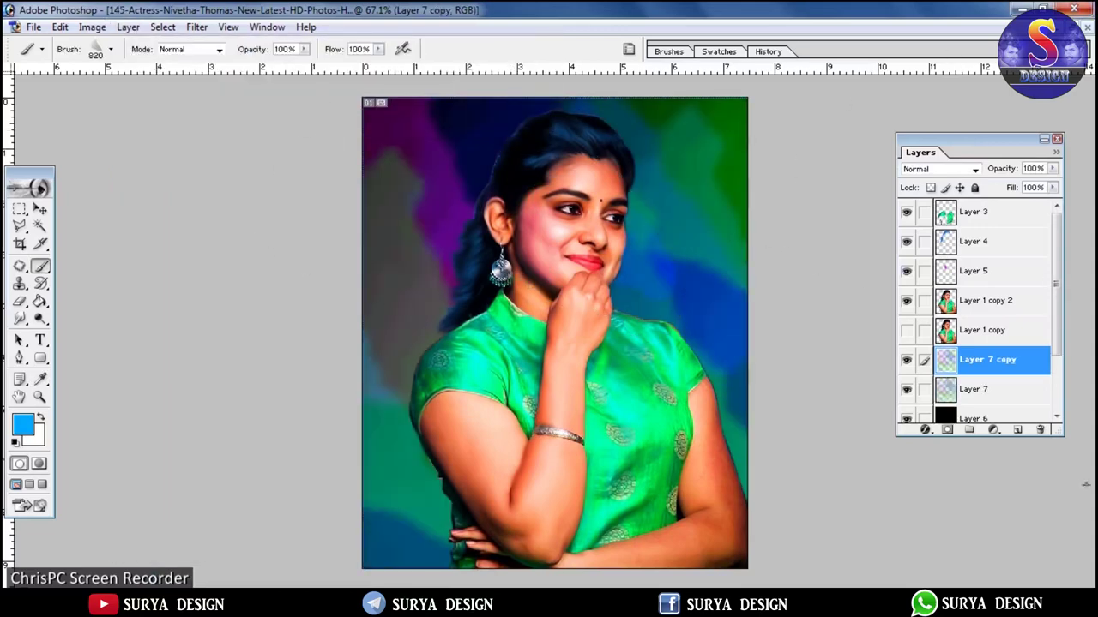
double_click(948, 308)
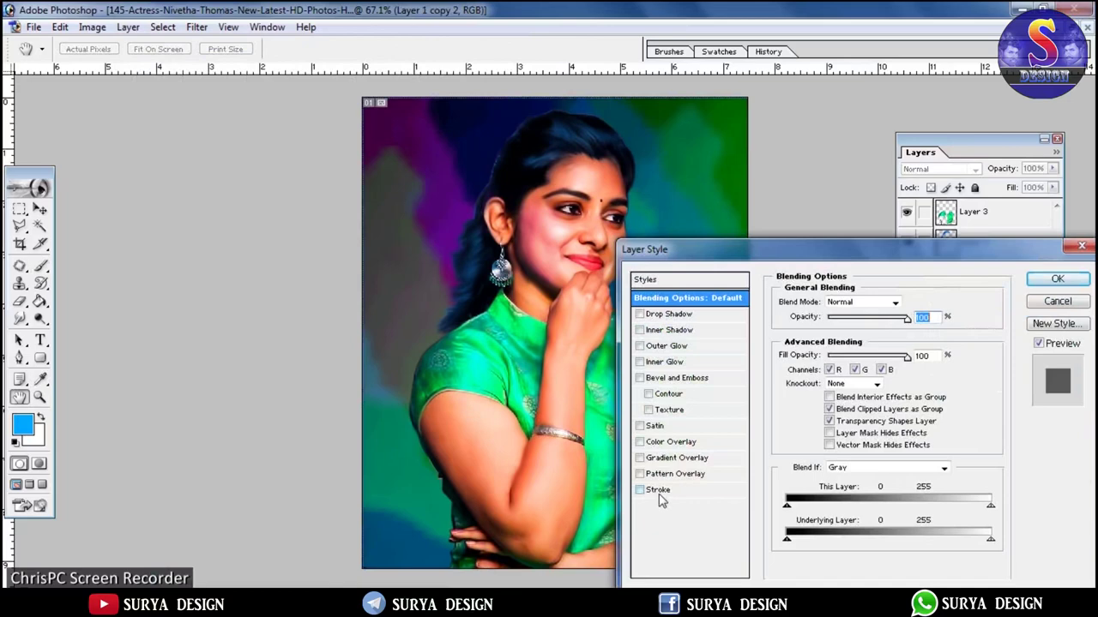
click(658, 491)
click(837, 318)
click(835, 341)
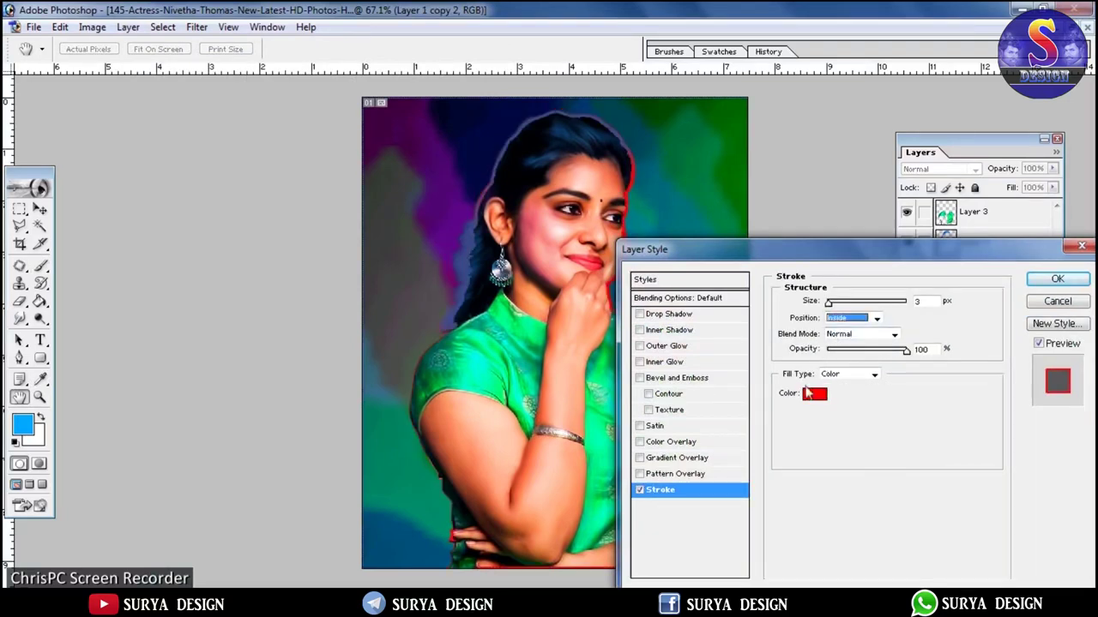
click(1058, 302)
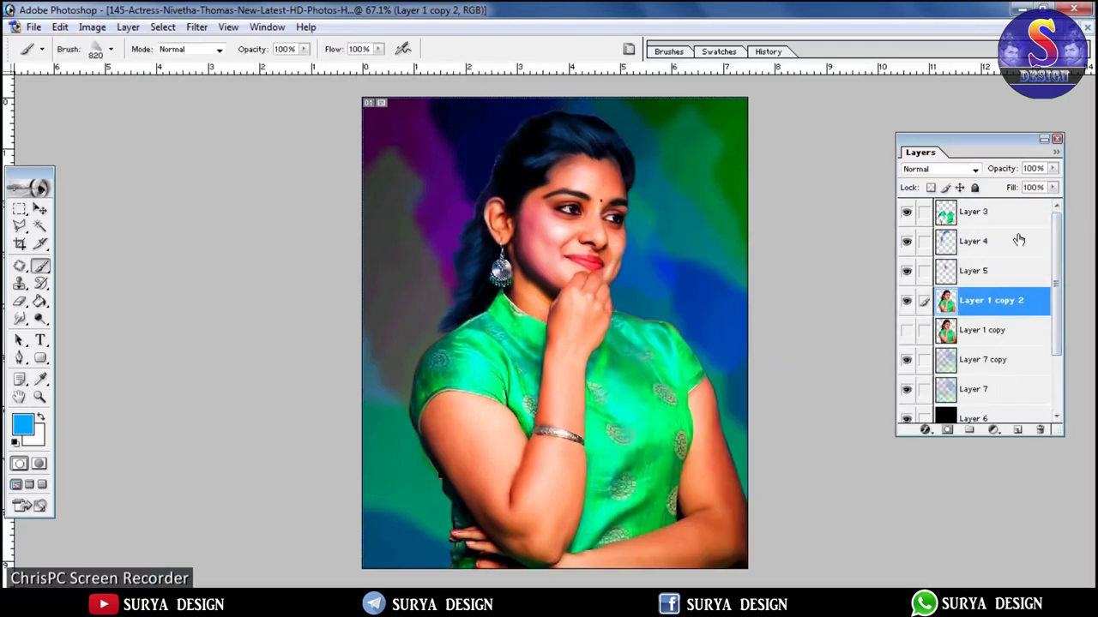
Step: Add a new layer above Layer 3 and stroke the whole canvas edge with a blue border, leaving nothing selected
click(980, 222)
click(1014, 431)
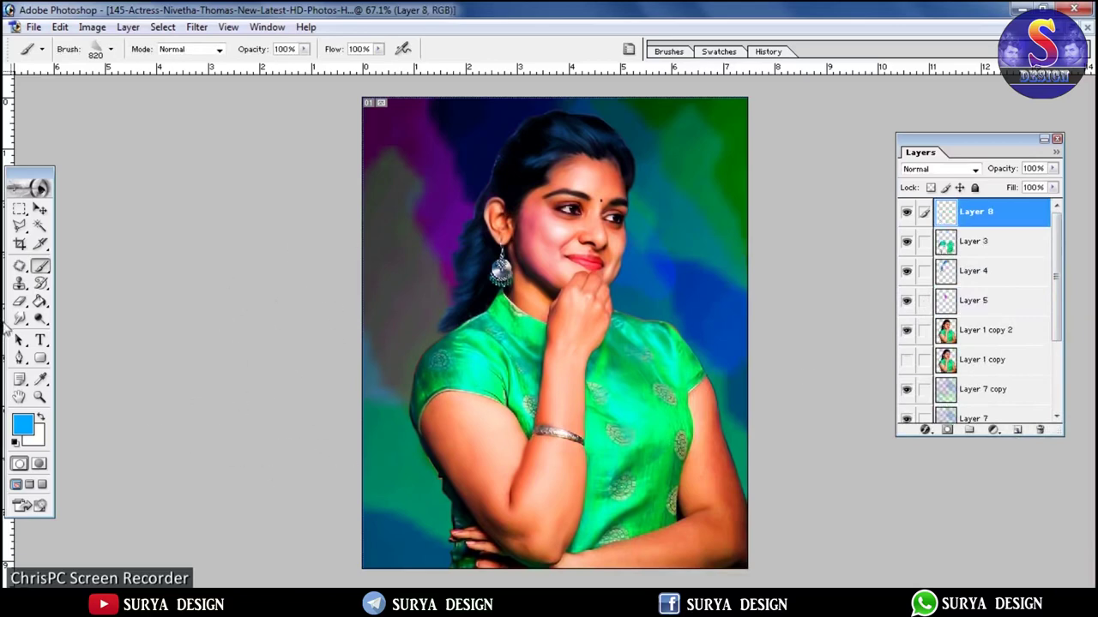
click(19, 208)
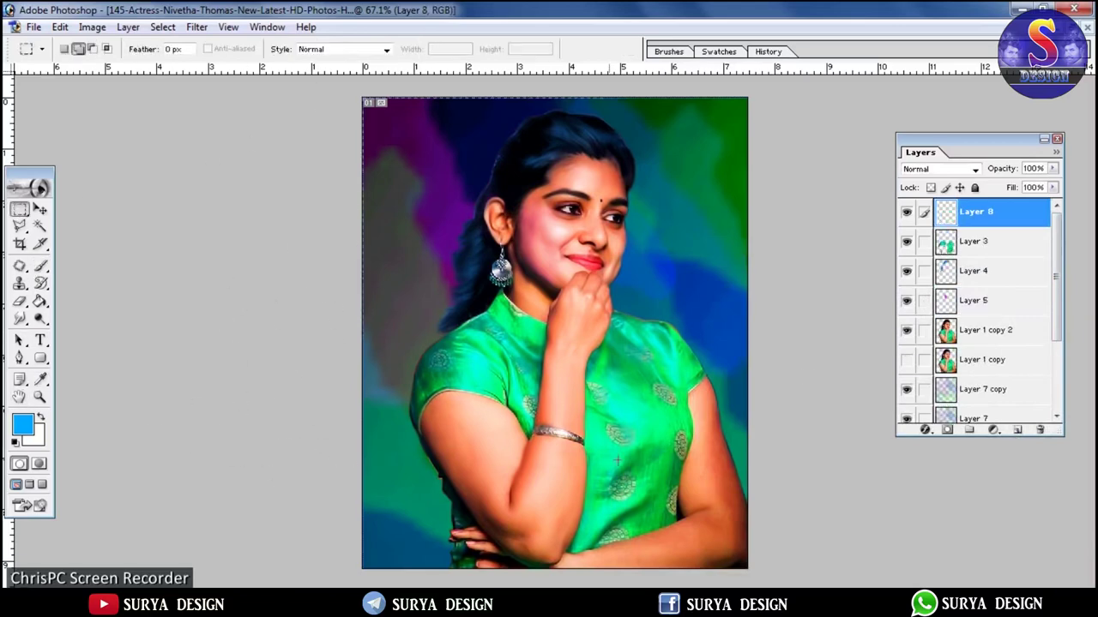
click(60, 27)
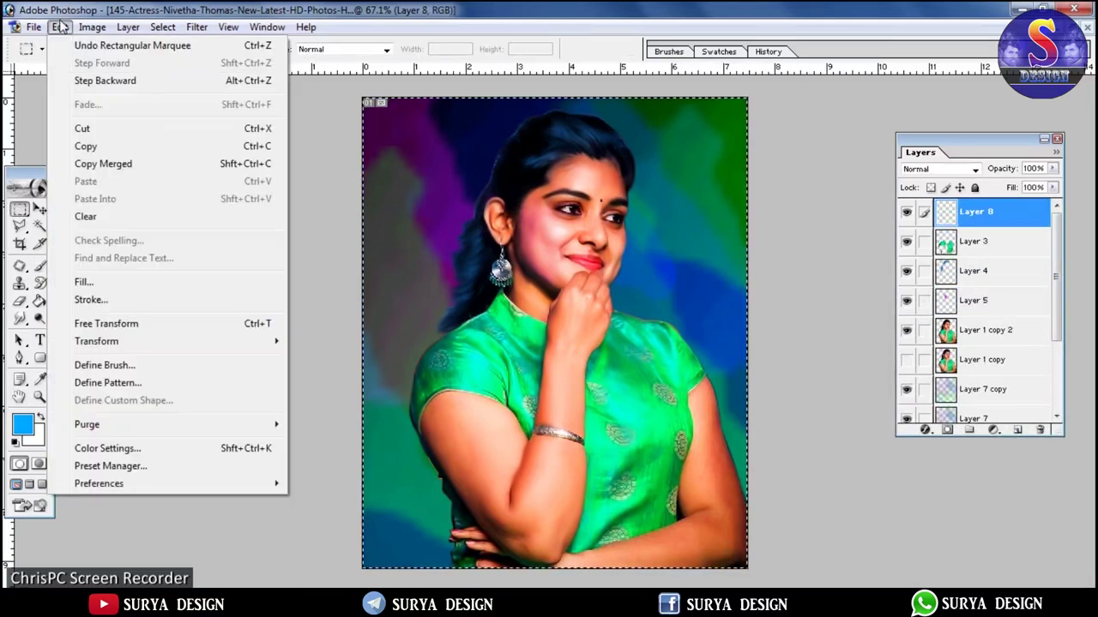
click(137, 300)
click(649, 215)
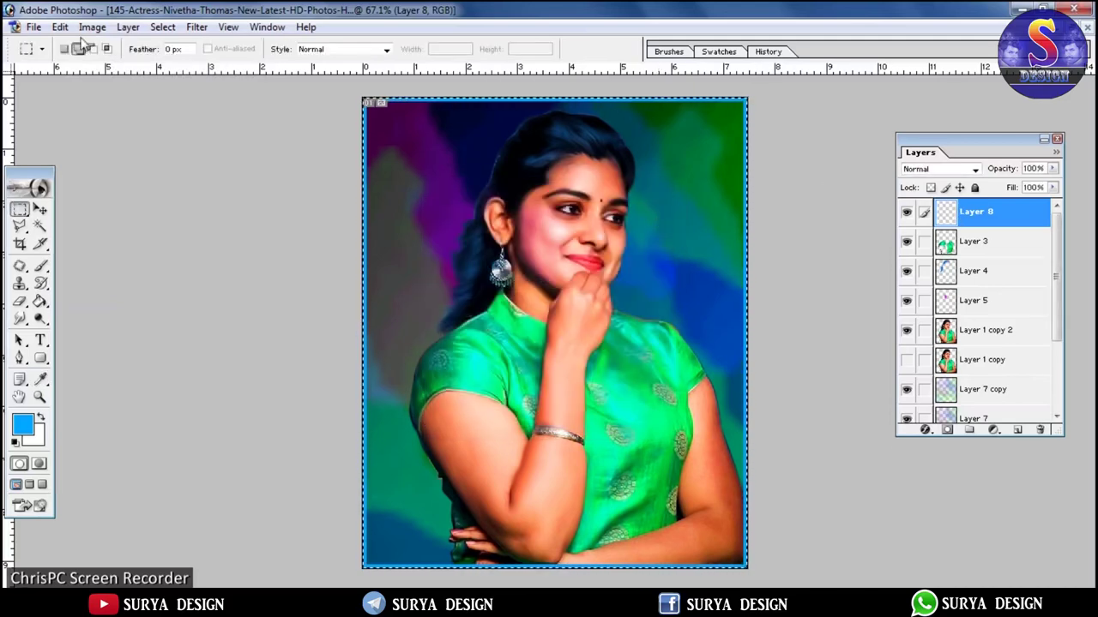
click(162, 26)
click(176, 46)
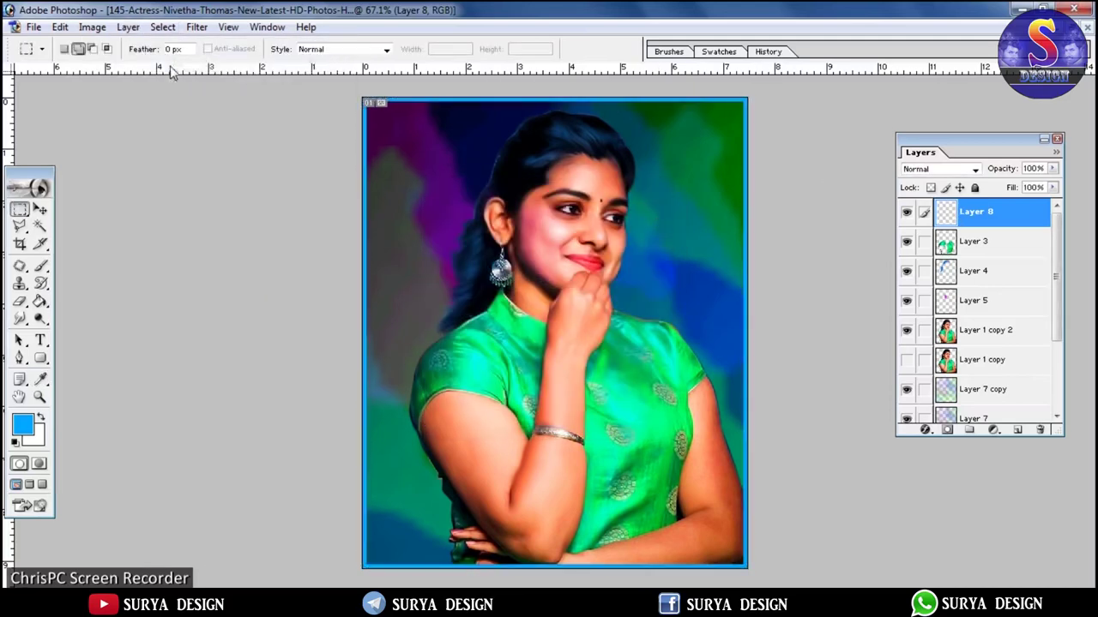
Step: Apply a white Color Overlay effect to the border layer with the Overlay blend mode
double_click(955, 219)
click(669, 442)
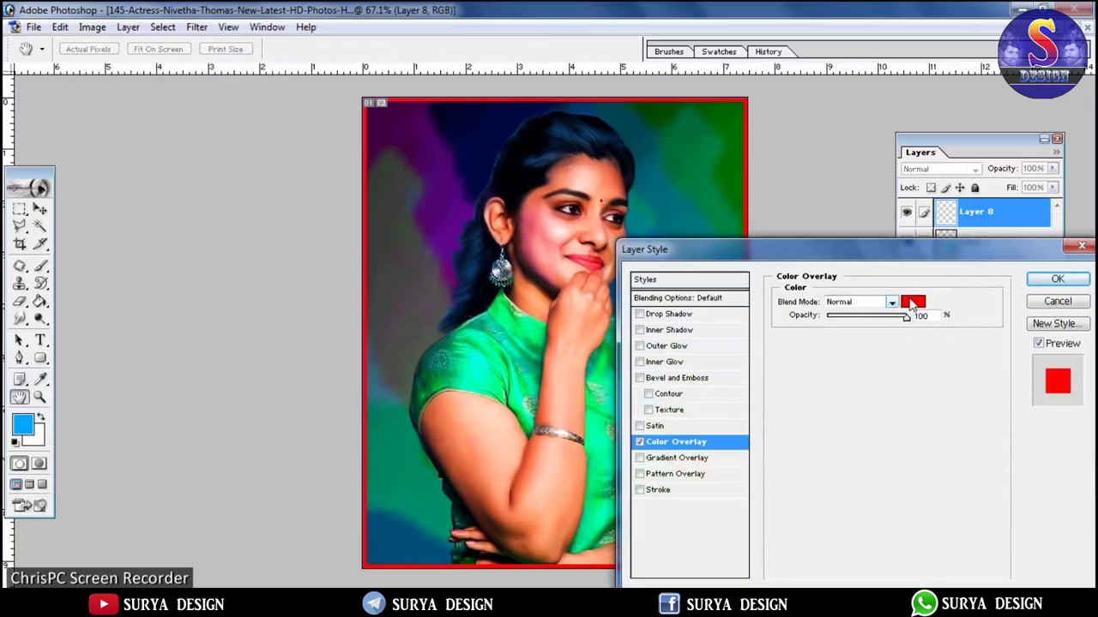
click(906, 302)
click(1013, 283)
click(892, 302)
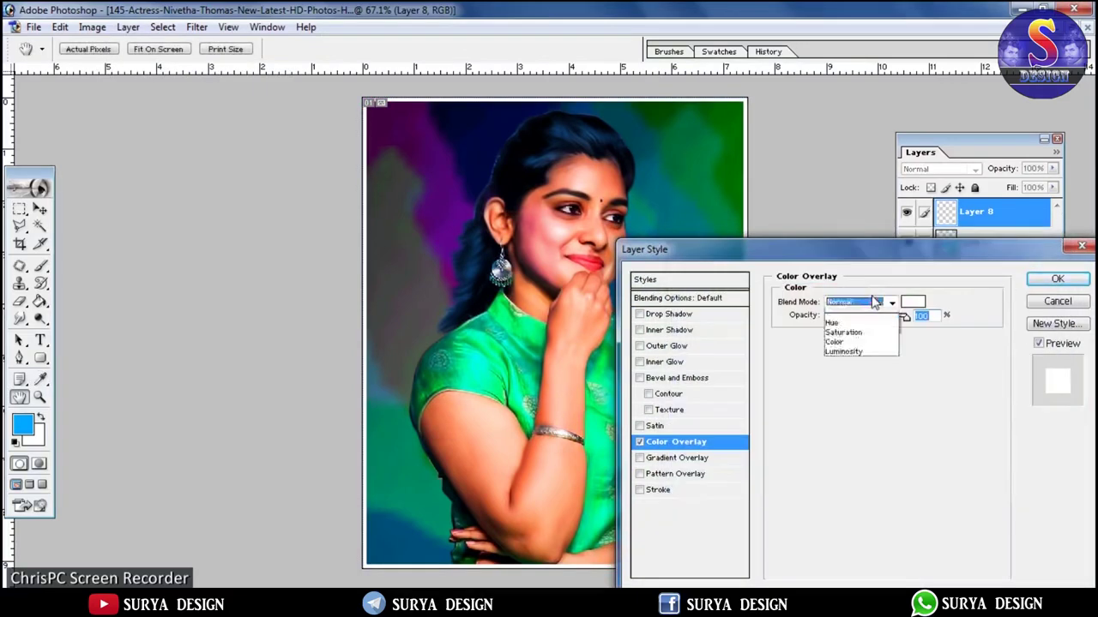
click(858, 449)
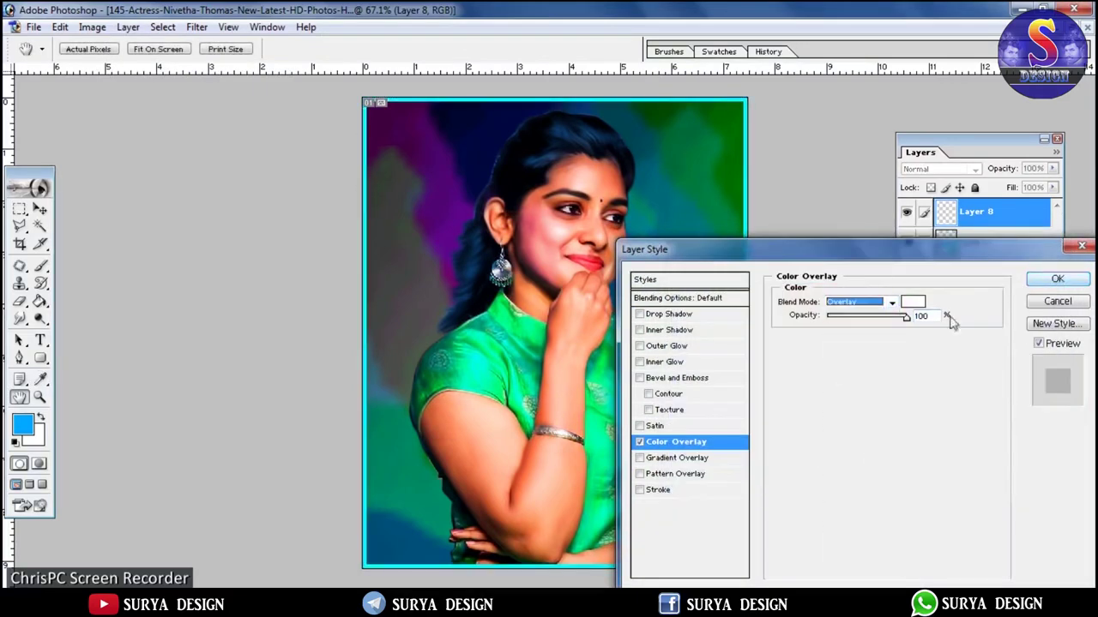
click(1057, 280)
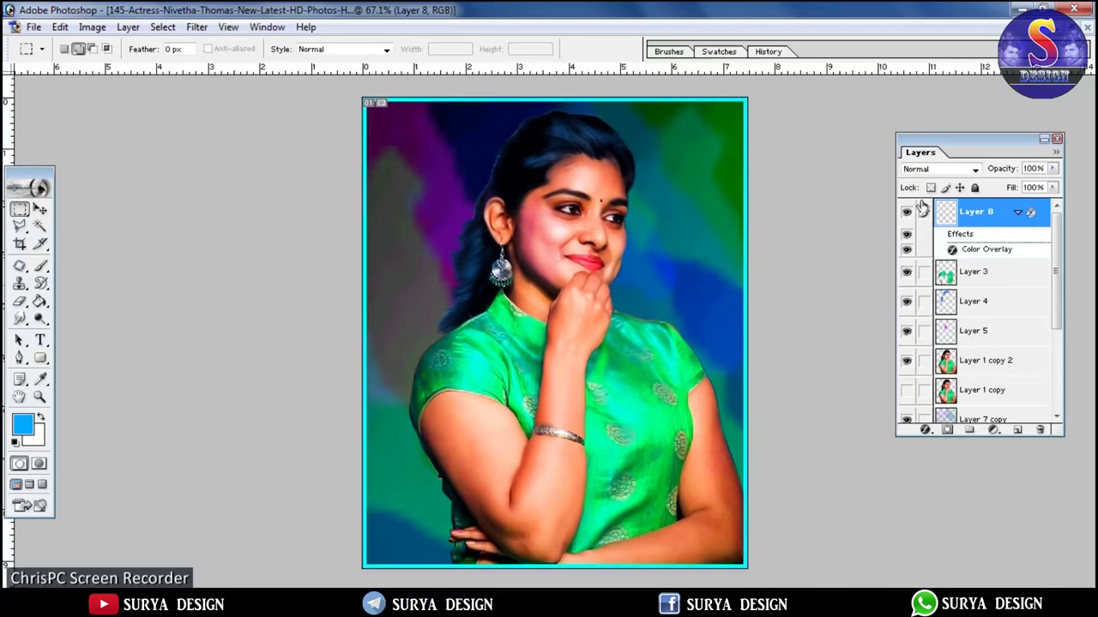
Step: Compare blend modes for the border's Color Overlay effect and set it to Color Dodge
double_click(976, 251)
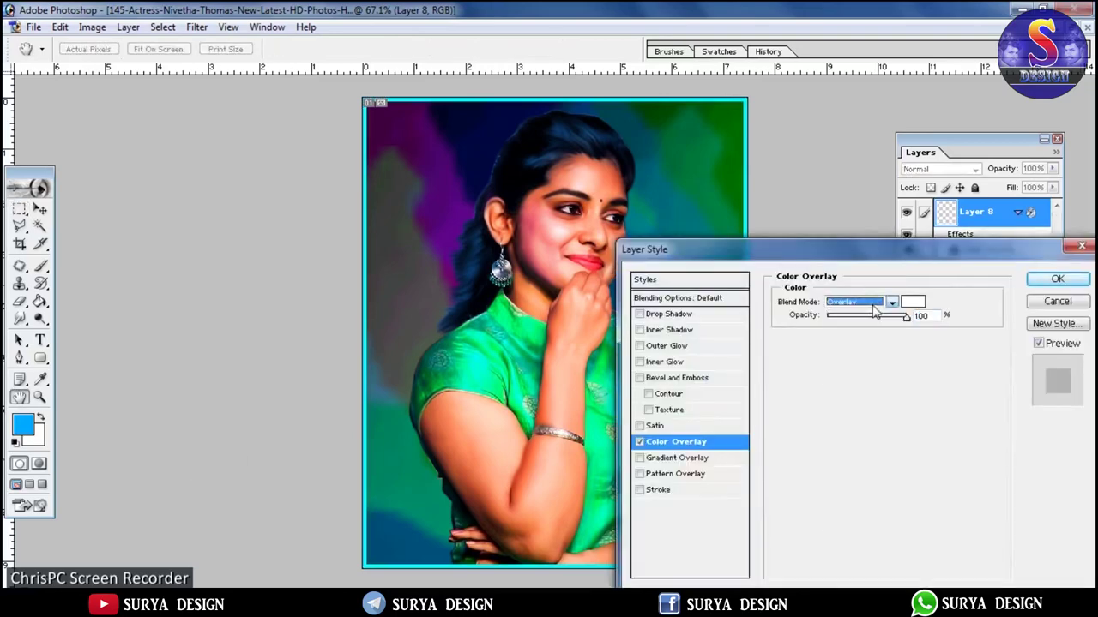
key(Down)
key(Down)
key(Down)
key(Down)
key(Down)
key(Down)
key(Down)
key(Down)
key(Down)
key(Down)
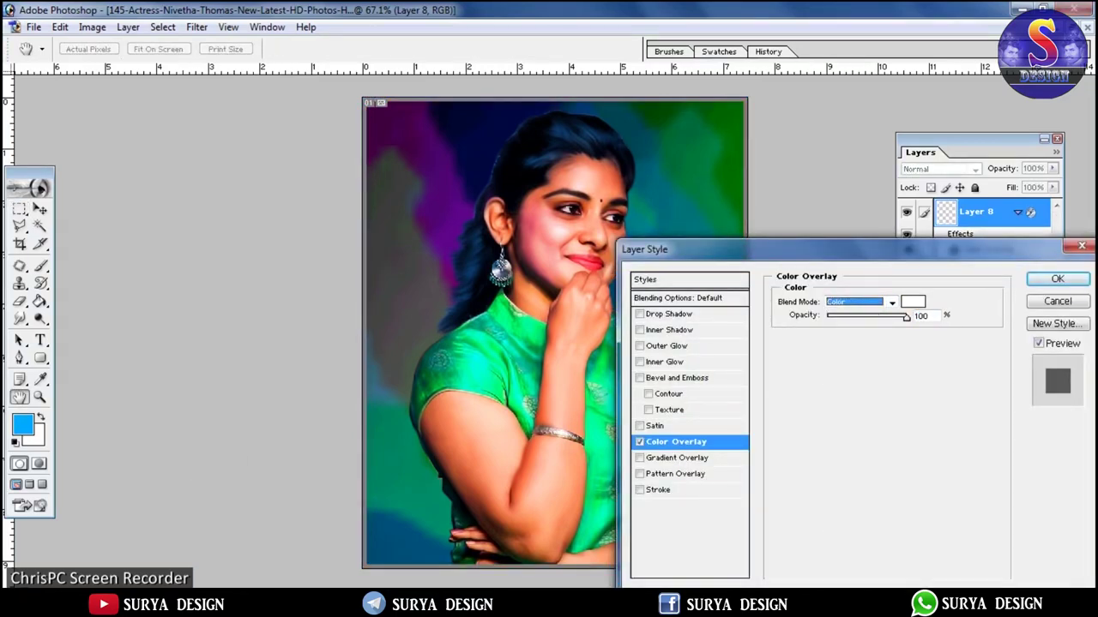
key(Up)
key(Up)
key(Up)
key(Up)
key(Up)
key(Up)
key(Up)
key(Up)
key(Up)
key(Up)
key(Up)
key(Up)
key(Up)
key(Up)
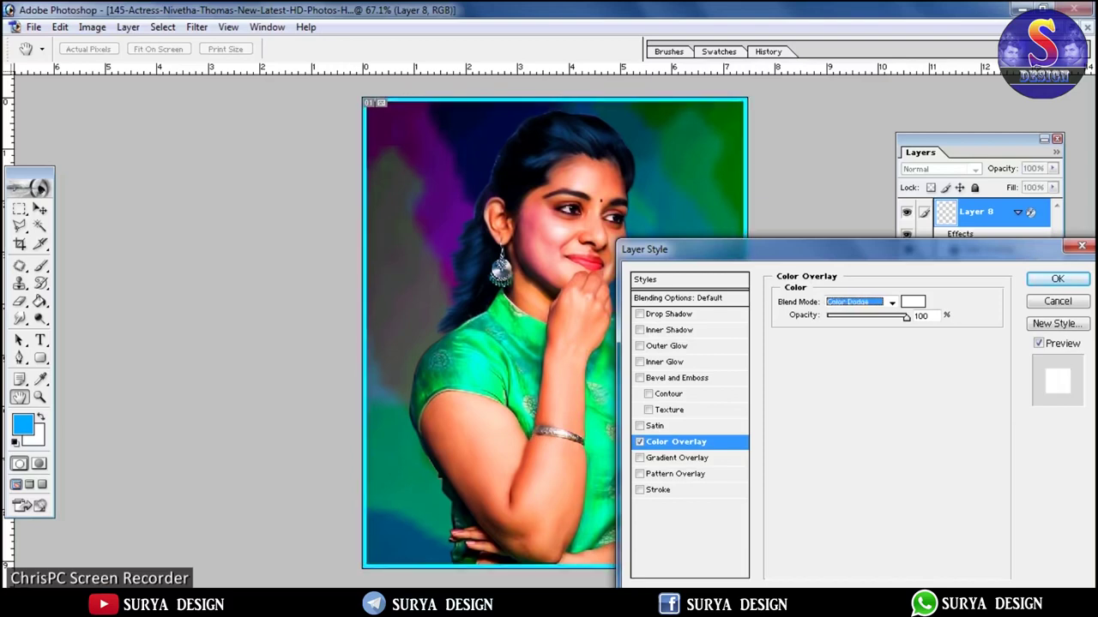
key(Up)
key(Up)
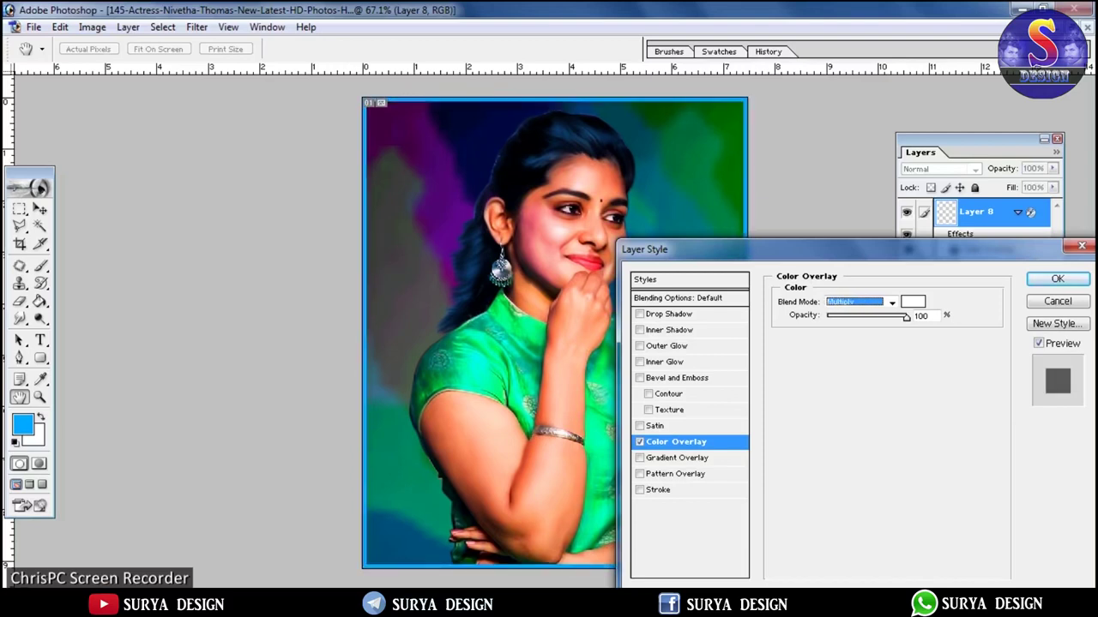
key(Down)
key(Down)
key(Down)
key(Down)
key(Down)
key(Down)
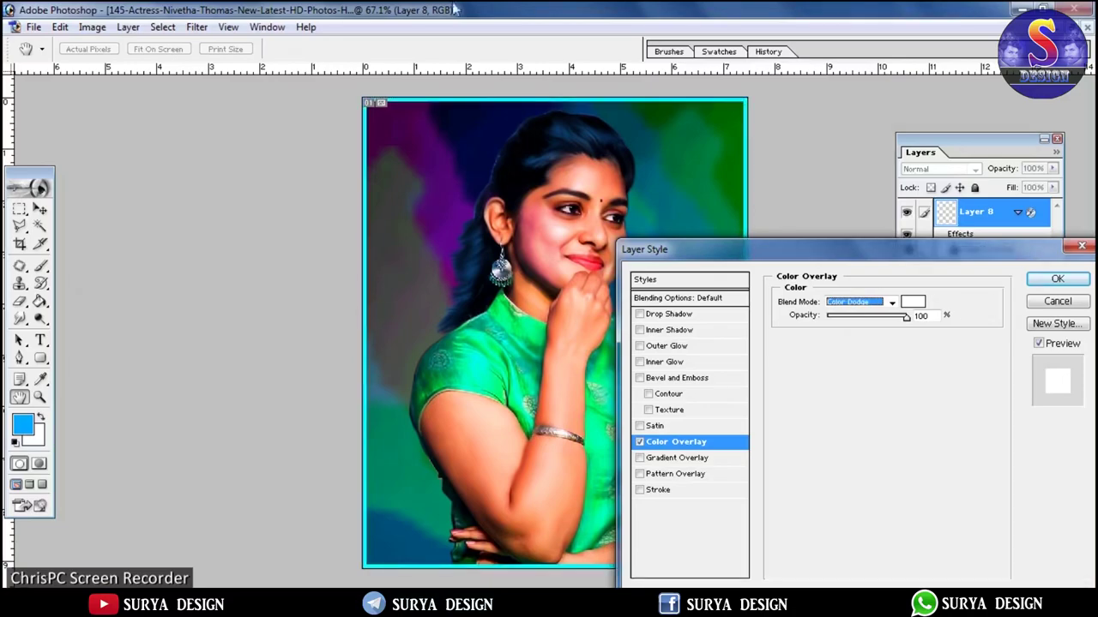
click(1075, 284)
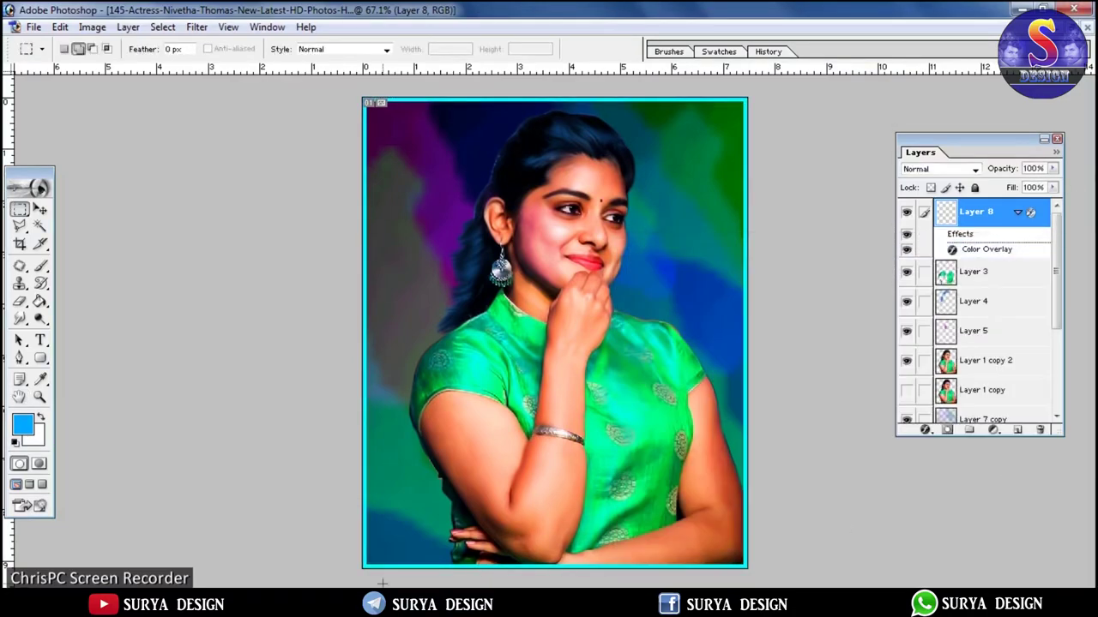